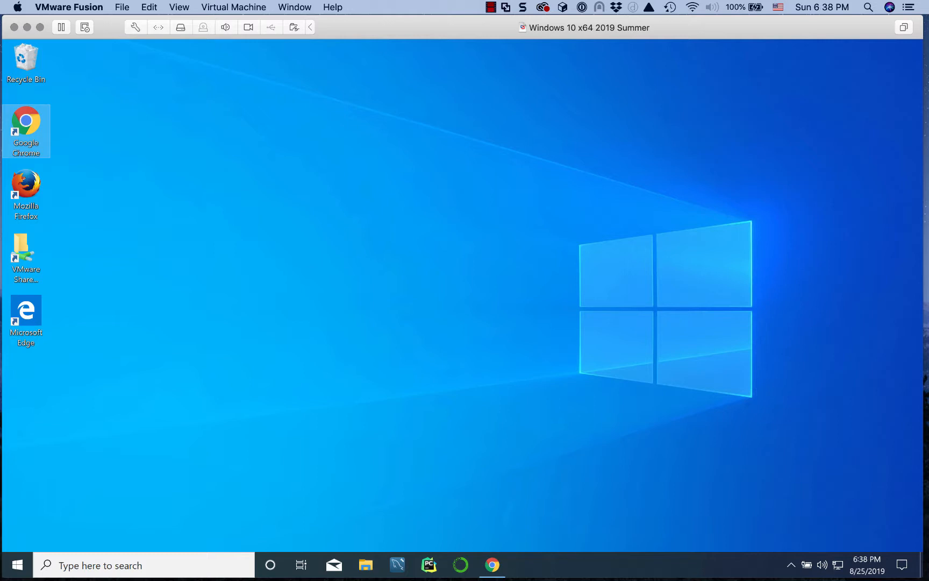
Step: Open Google Chrome and go to the home page at hp.ligent.net
double_click(27, 117)
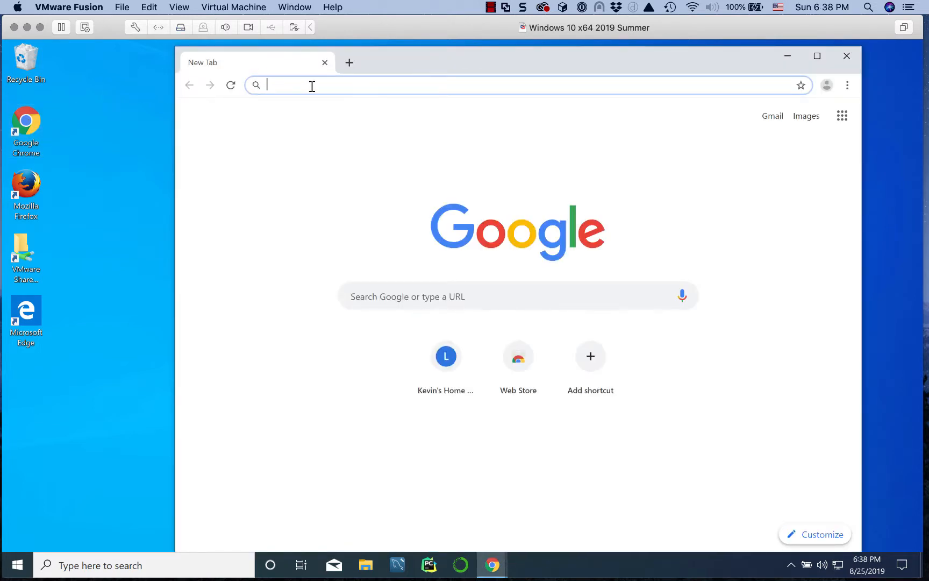
text(hp.)
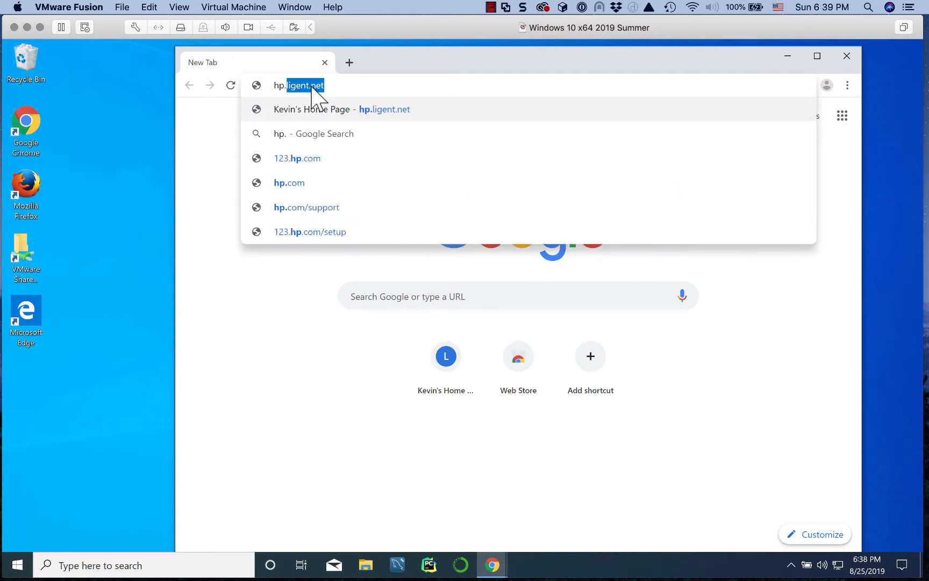
text(lige)
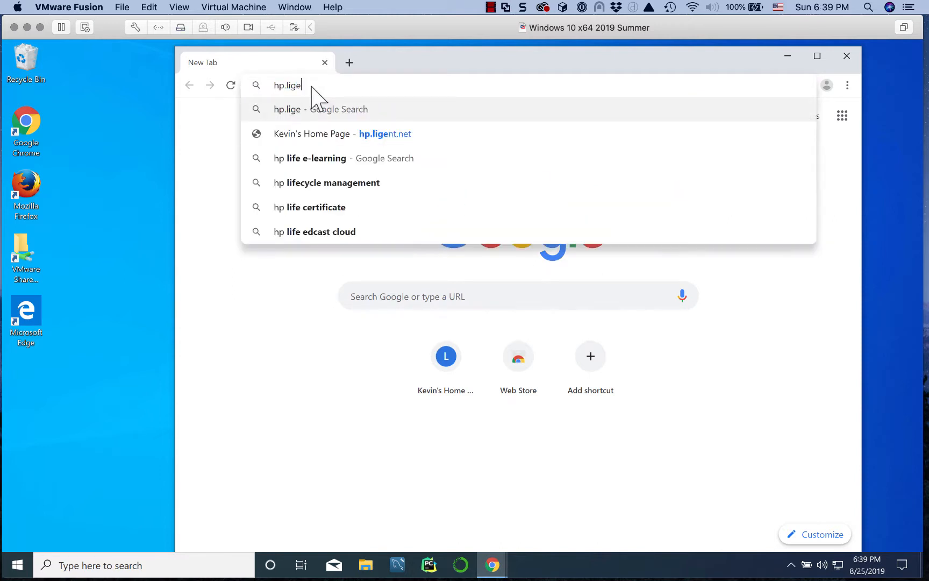
text(nt.net)
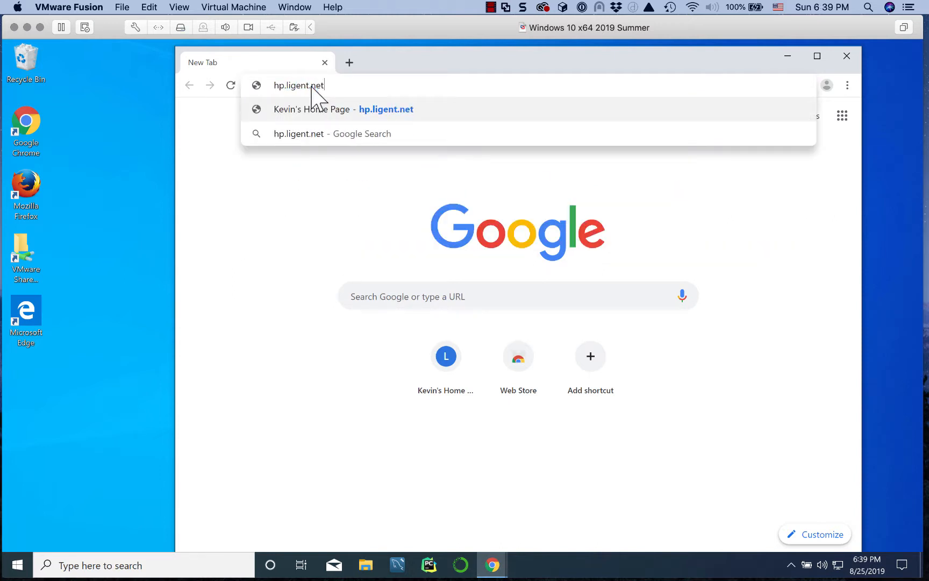
key(Return)
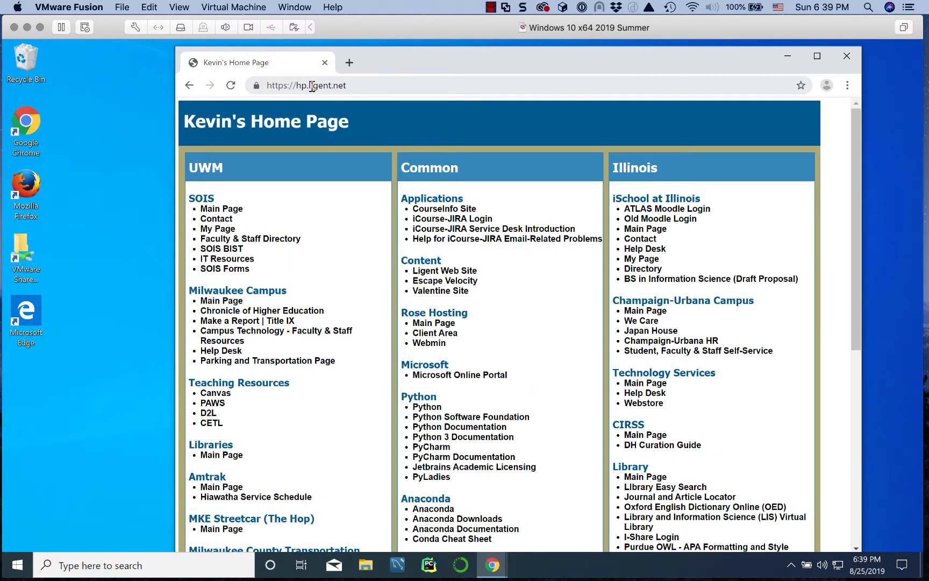
Step: From the CourseInfo Site, open the Week 1 schedule of the Fall 2019 Illinois course IS455-AO
click(456, 215)
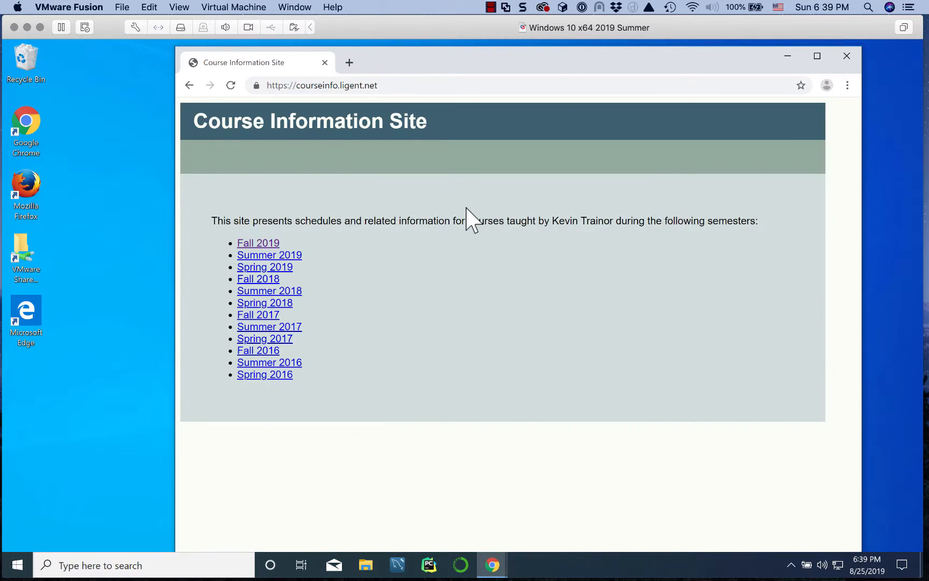
click(252, 243)
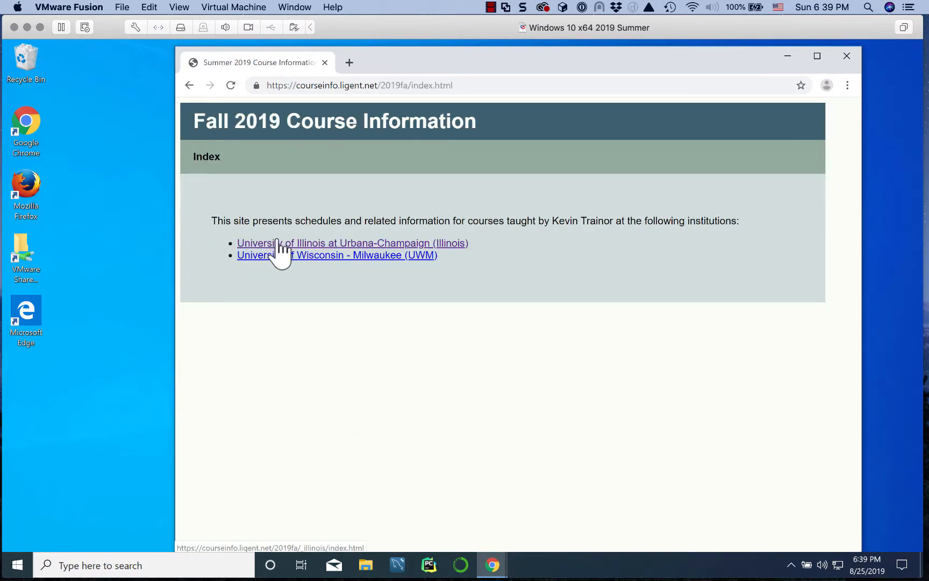
click(278, 243)
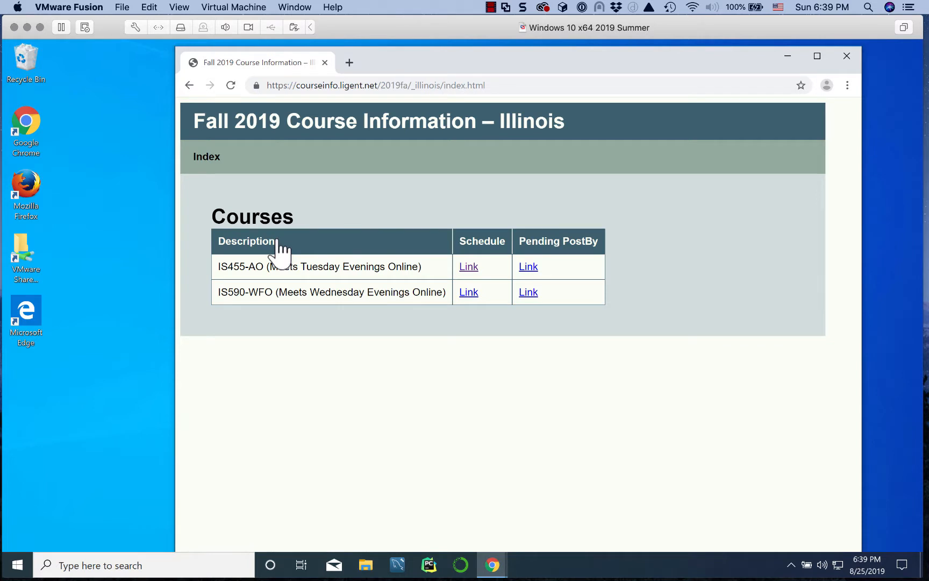
click(469, 267)
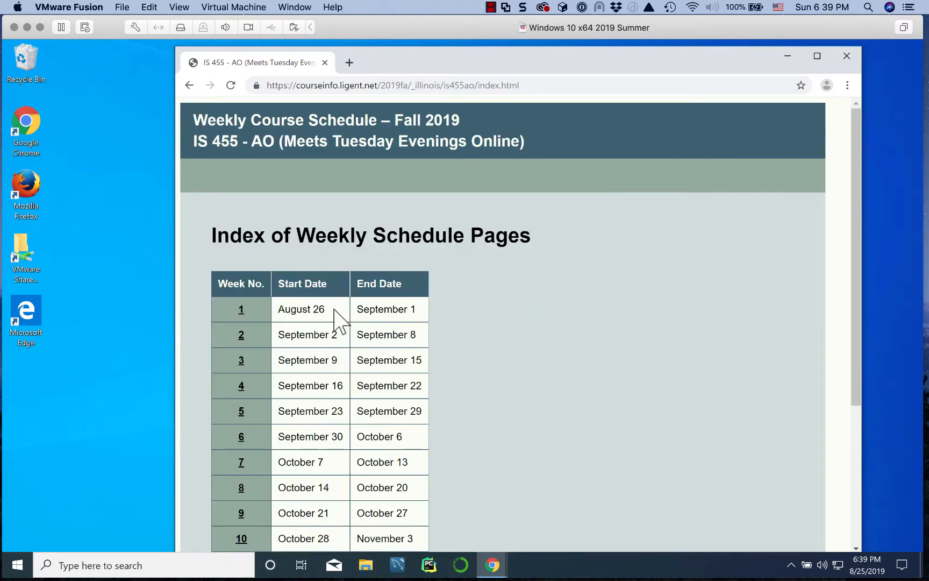
click(233, 311)
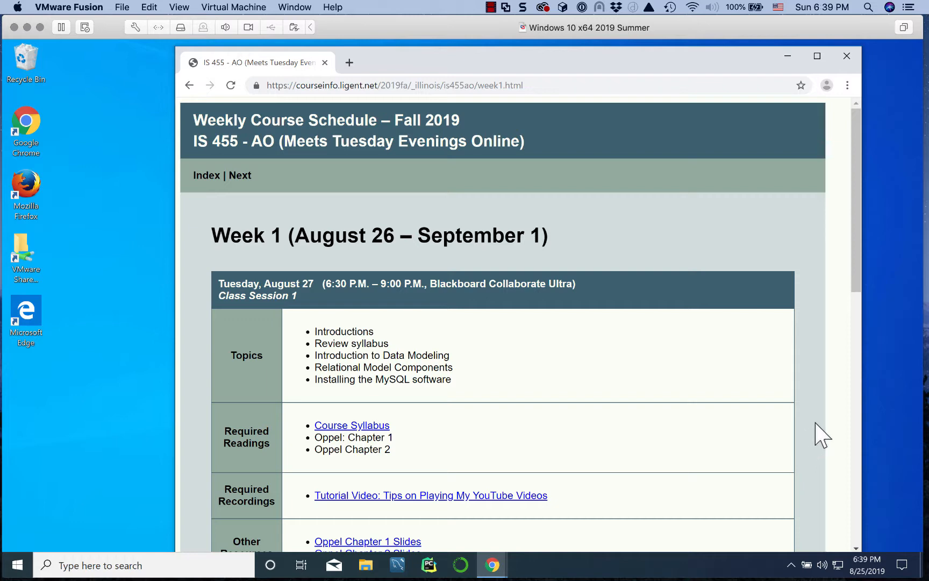
Step: Download the Murach 3e files from the Computing Setup section of the Week 1 page, and minimize the browser
scroll(823, 437, down, 1)
scroll(823, 438, down, 6)
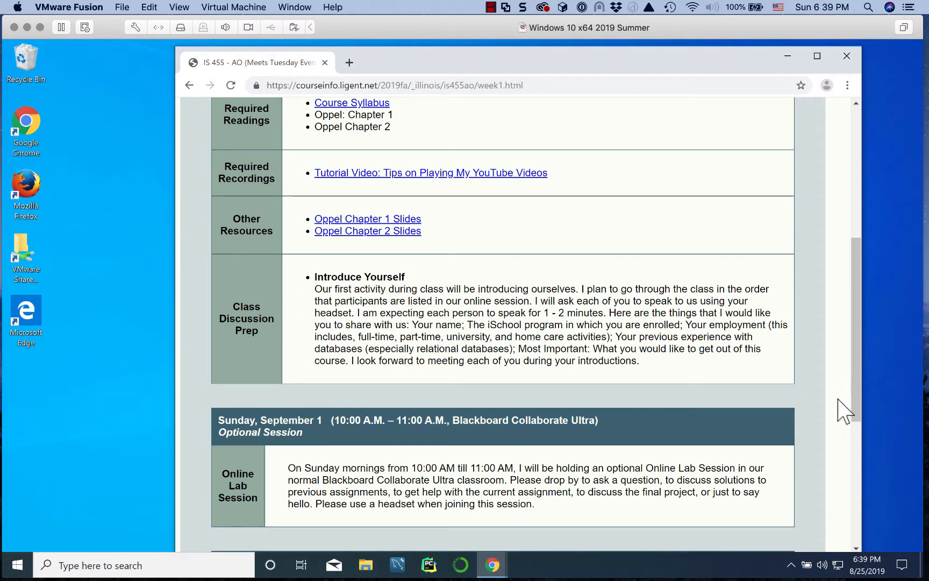
scroll(838, 408, down, 6)
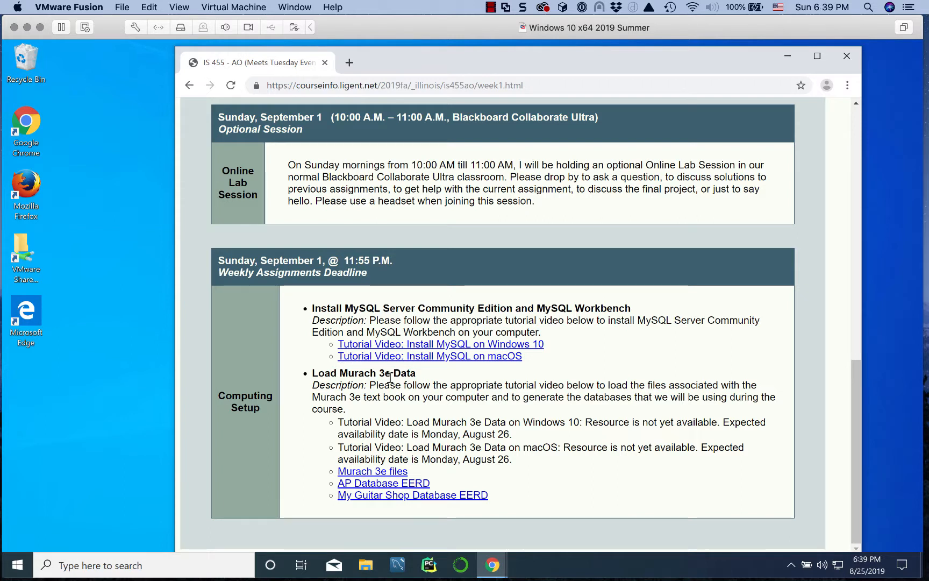
click(394, 474)
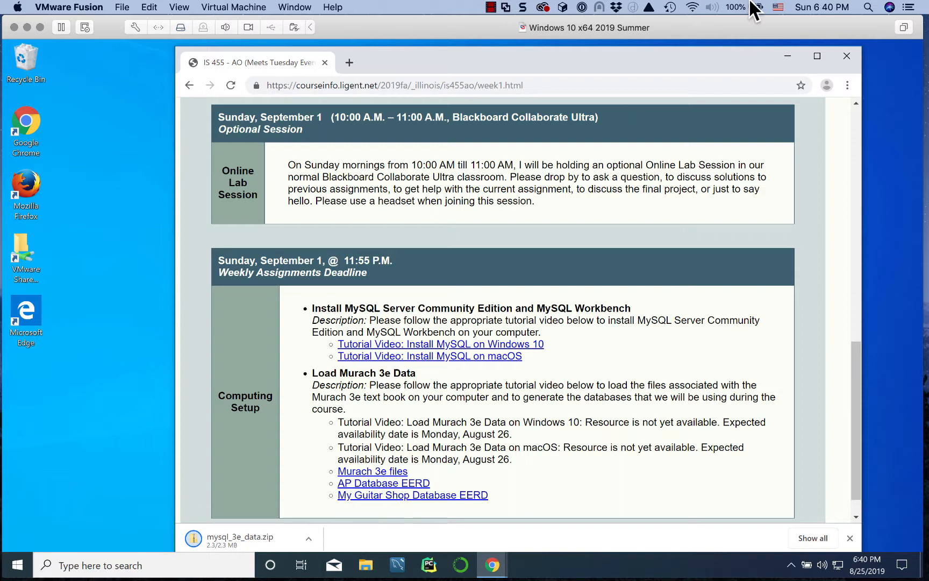
click(789, 56)
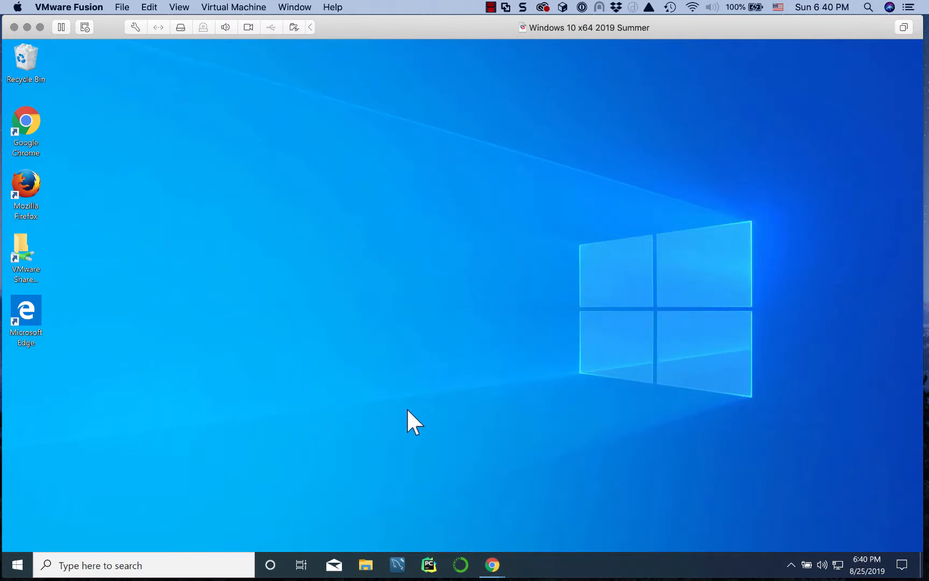
Step: Switch to File Explorer and start extracting everything from the mysql_3e_data archive in the Downloads folder
click(365, 564)
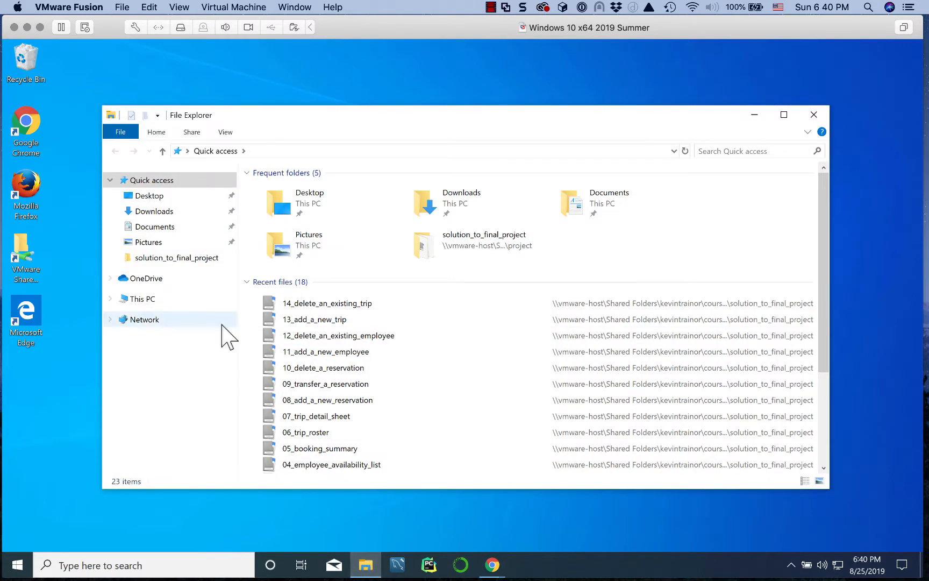
click(155, 211)
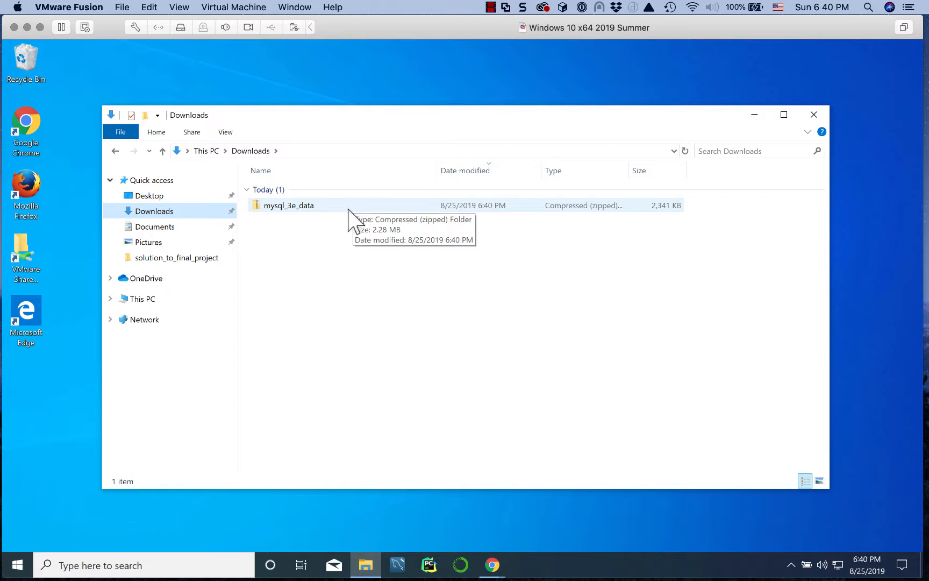
right_click(348, 210)
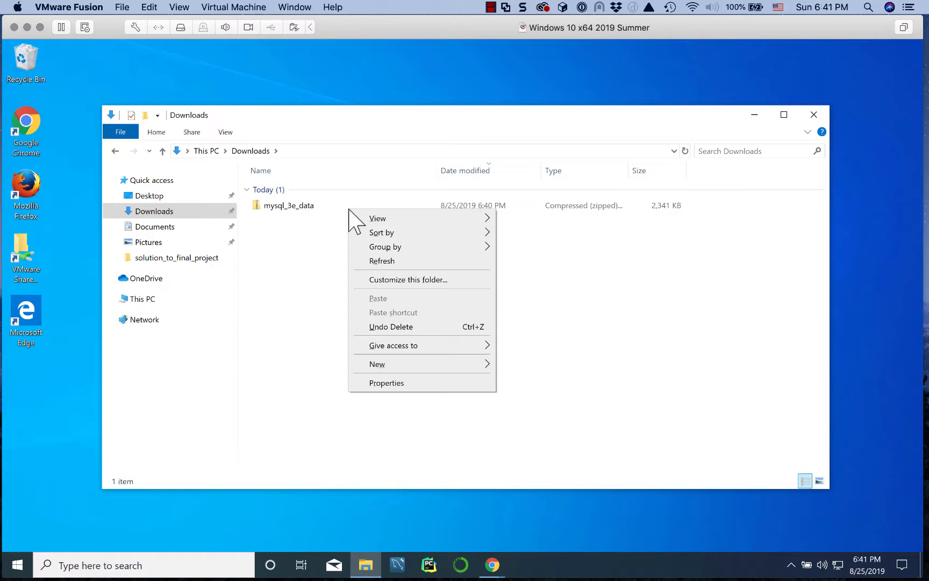
click(318, 333)
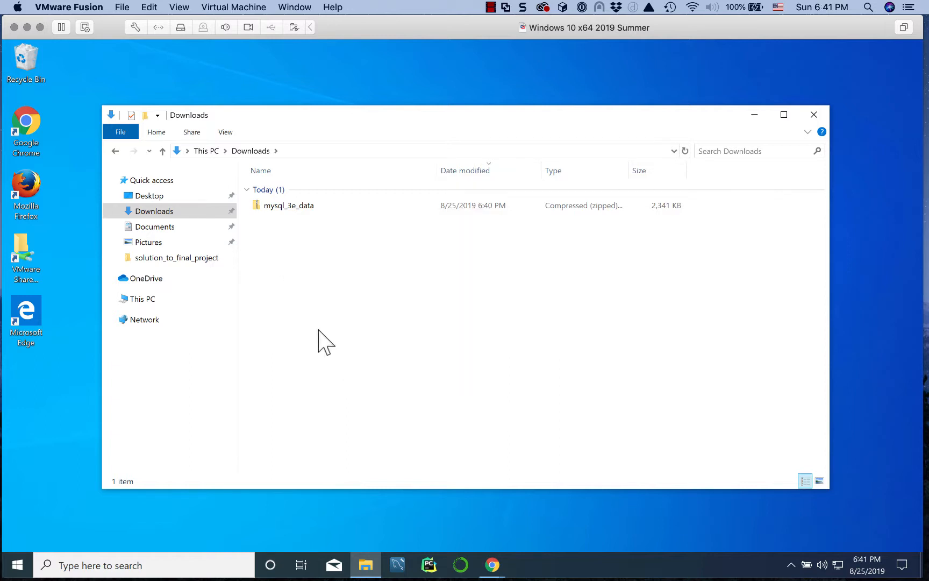
click(279, 213)
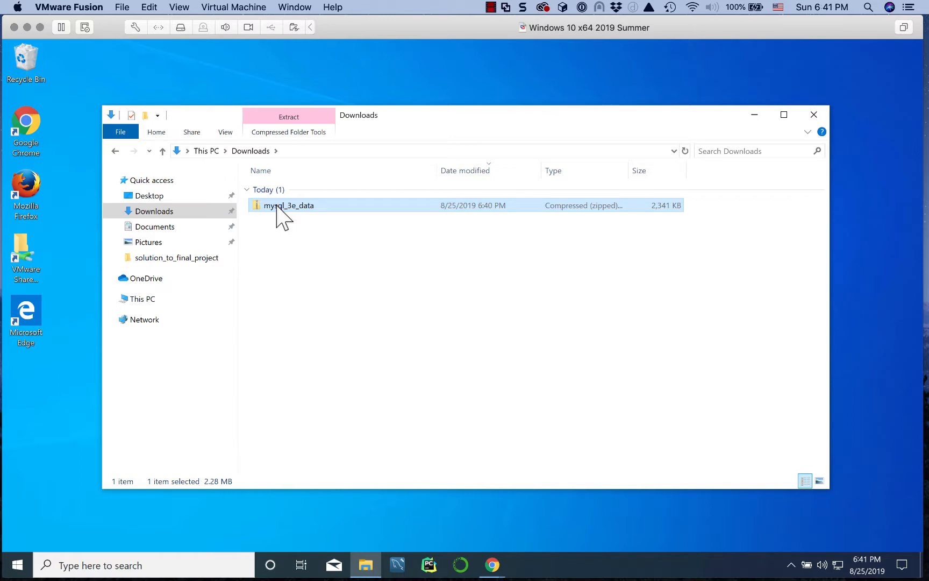
right_click(278, 213)
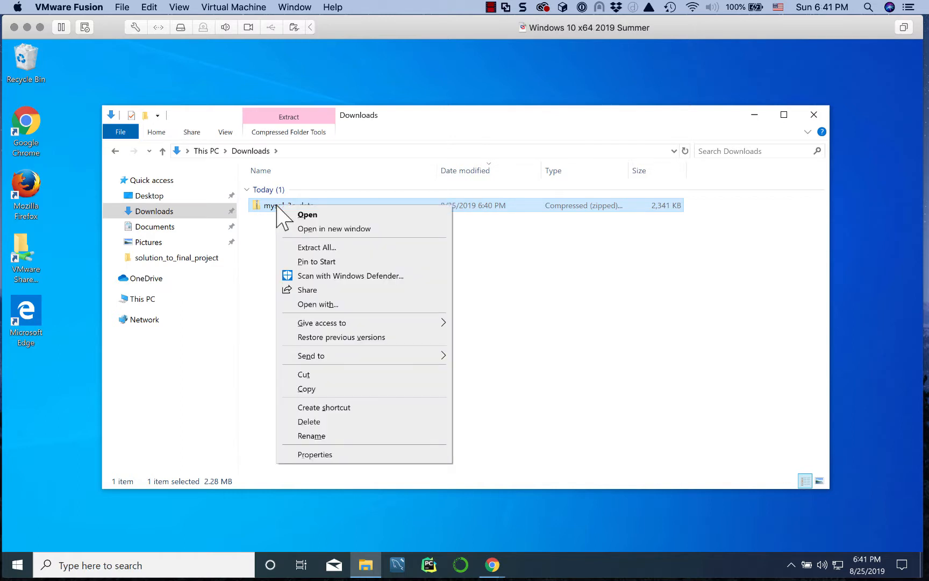
click(317, 248)
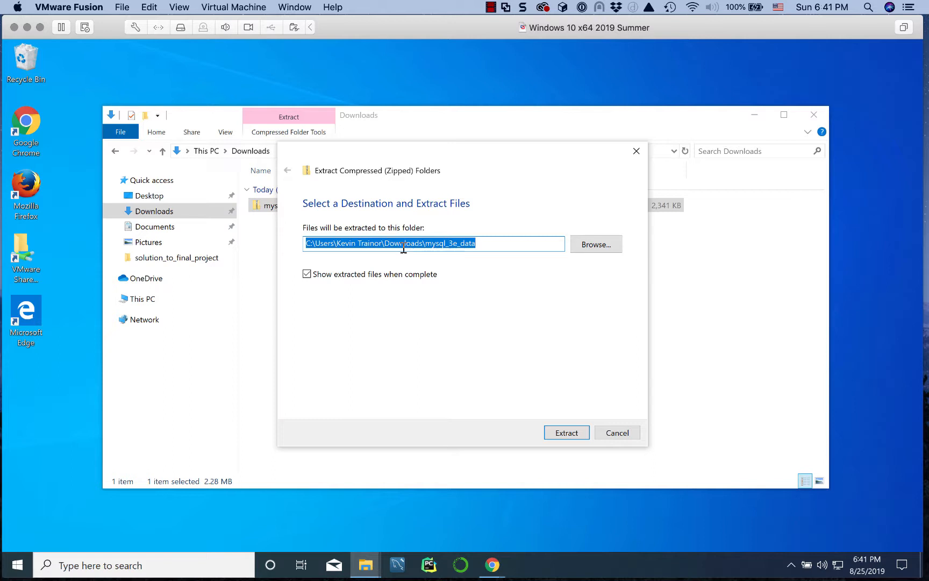
Step: Choose the root of Local Disk (C:) as the destination and extract the archive there
click(603, 244)
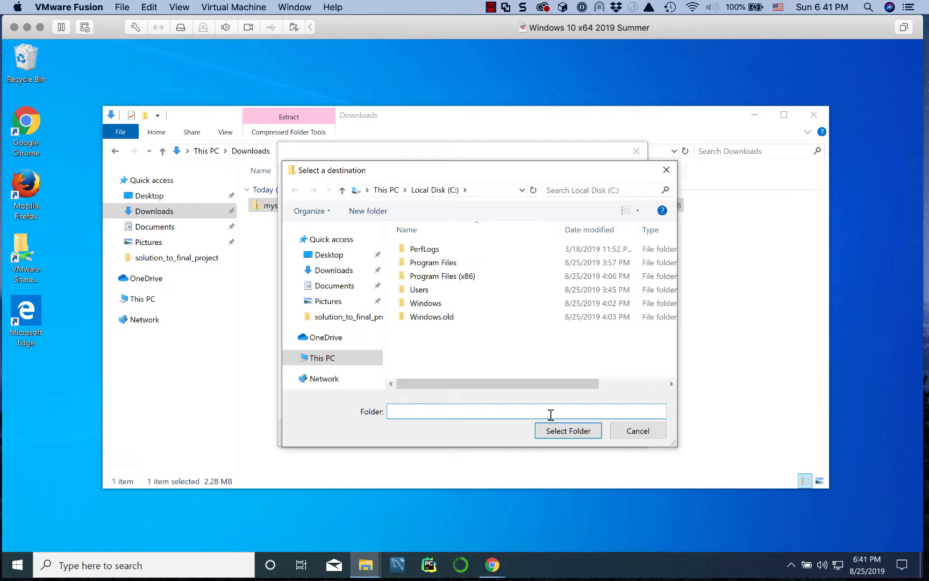
click(641, 431)
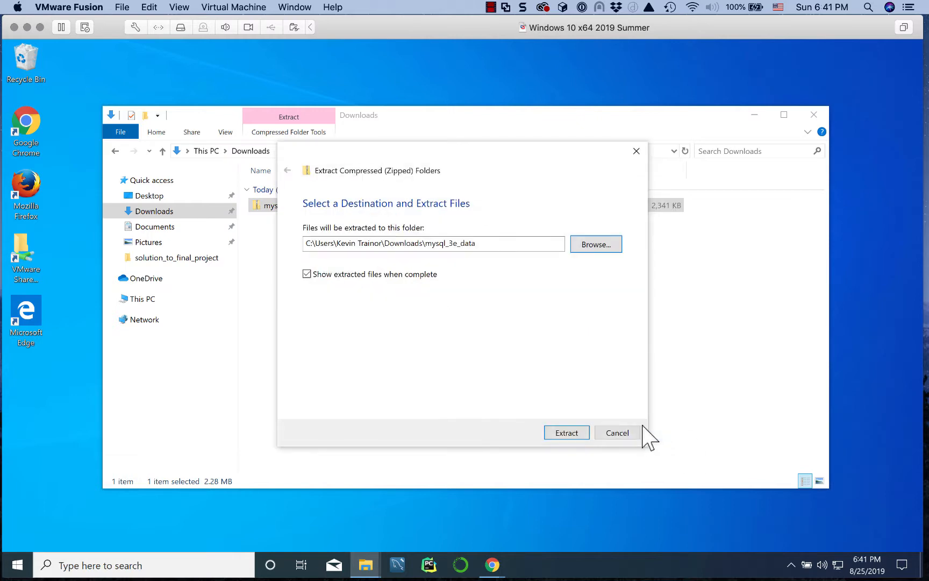
click(589, 249)
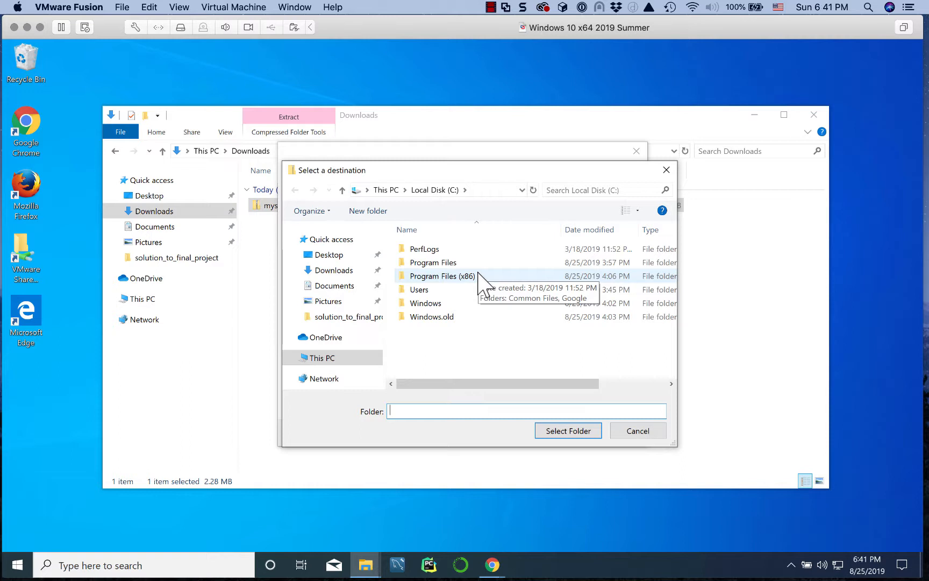
click(325, 275)
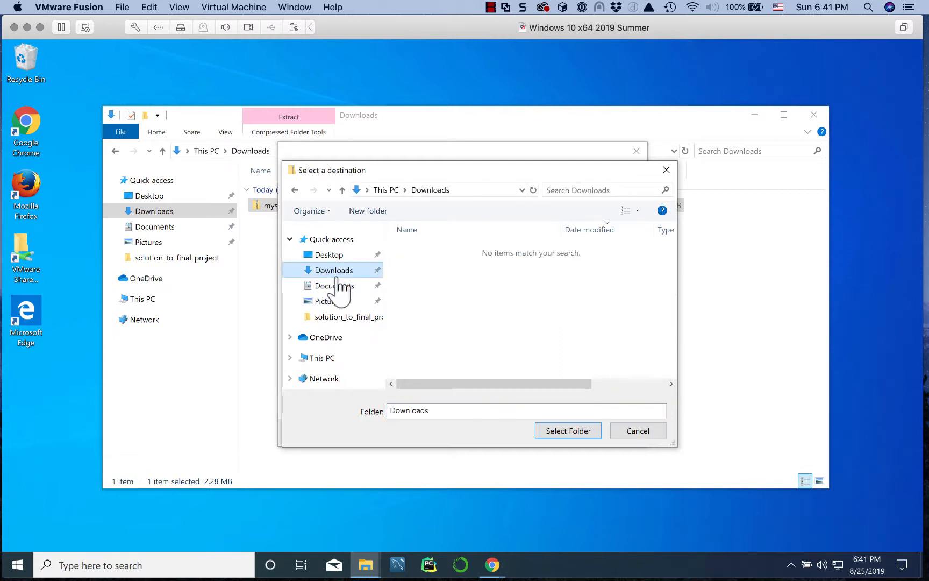
click(316, 361)
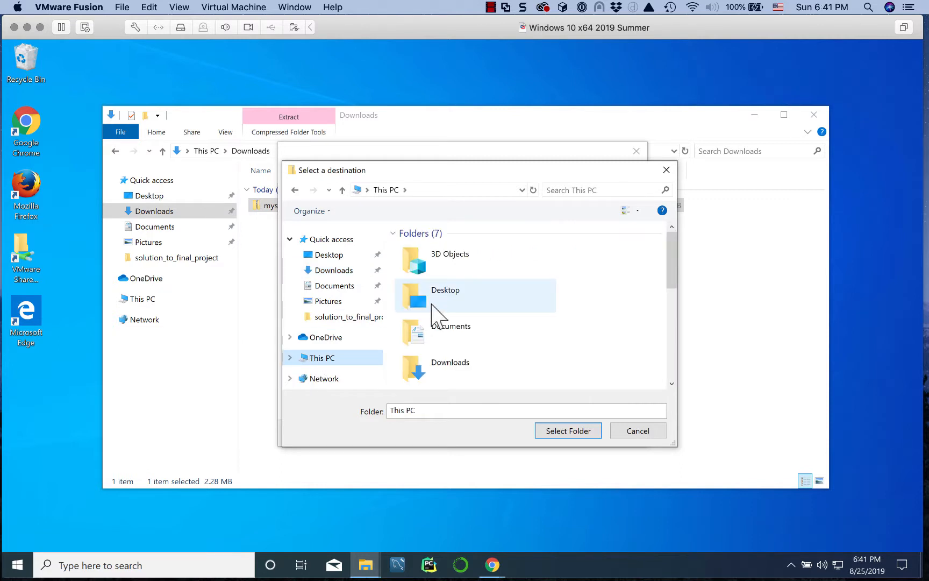
scroll(443, 322, down, 5)
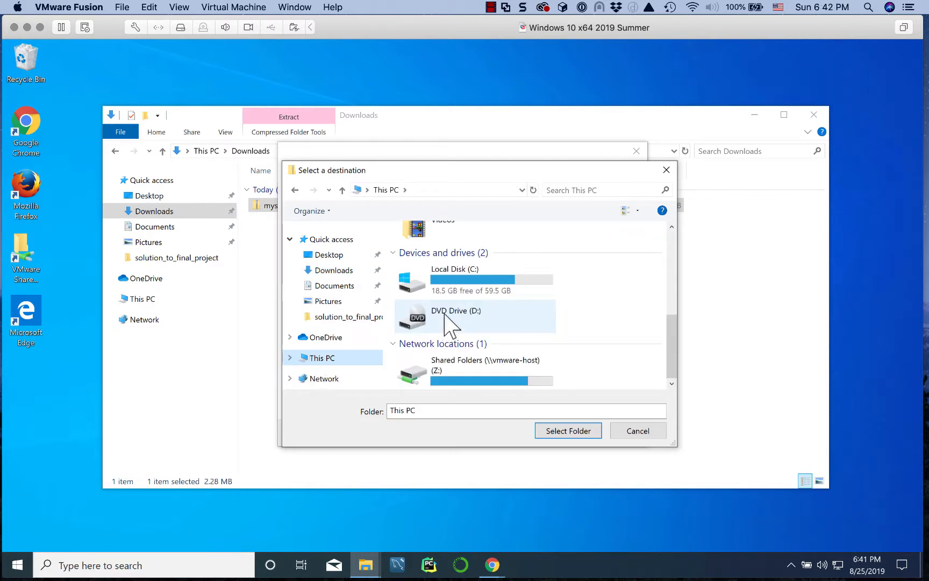
click(456, 283)
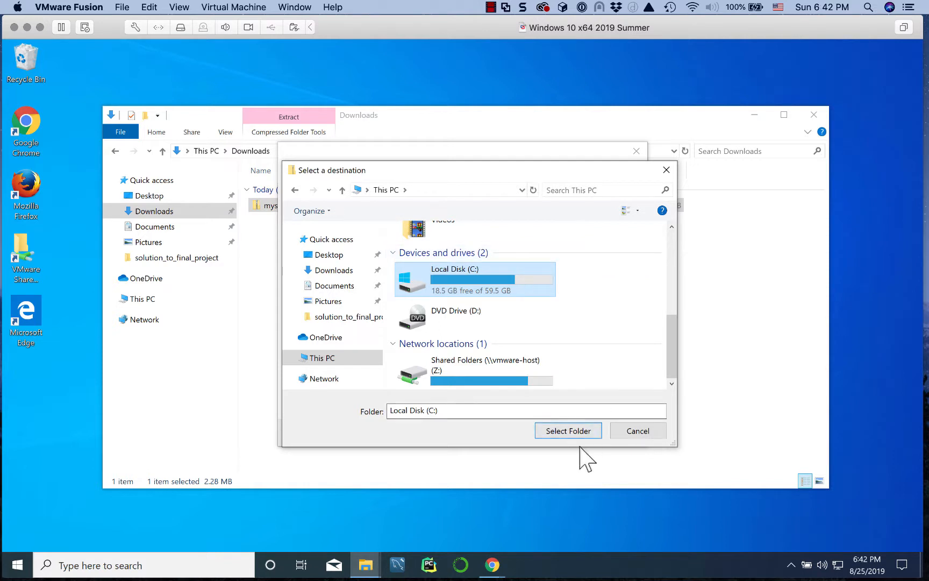
click(585, 431)
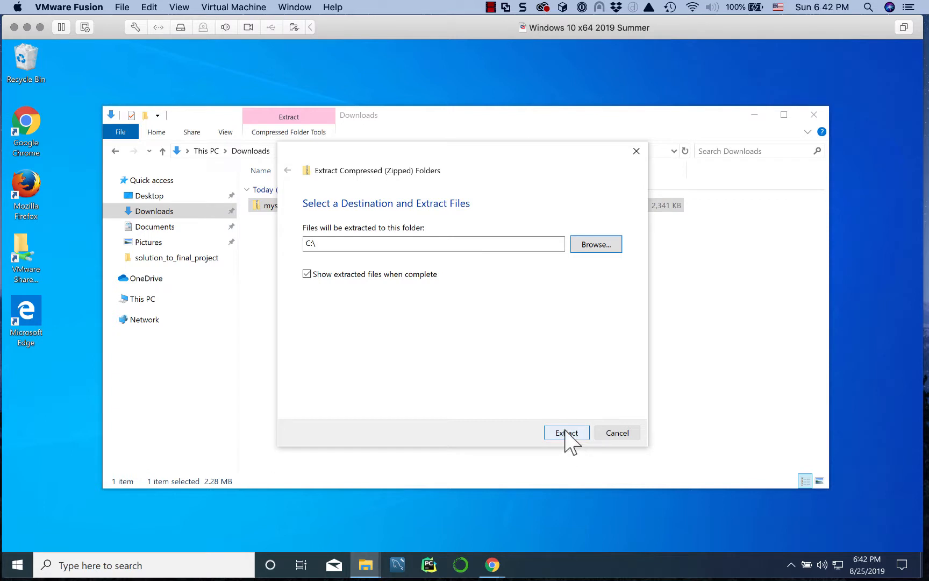
click(566, 432)
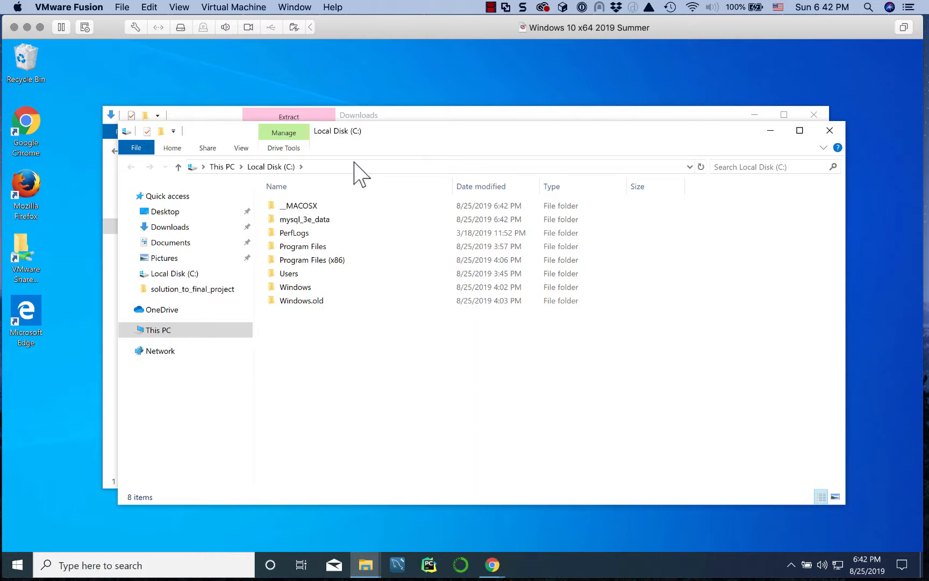
Step: Look through the extracted mysql_3e_data folder down to the ch03 scripts inside book_scripts
mouse_move(300, 225)
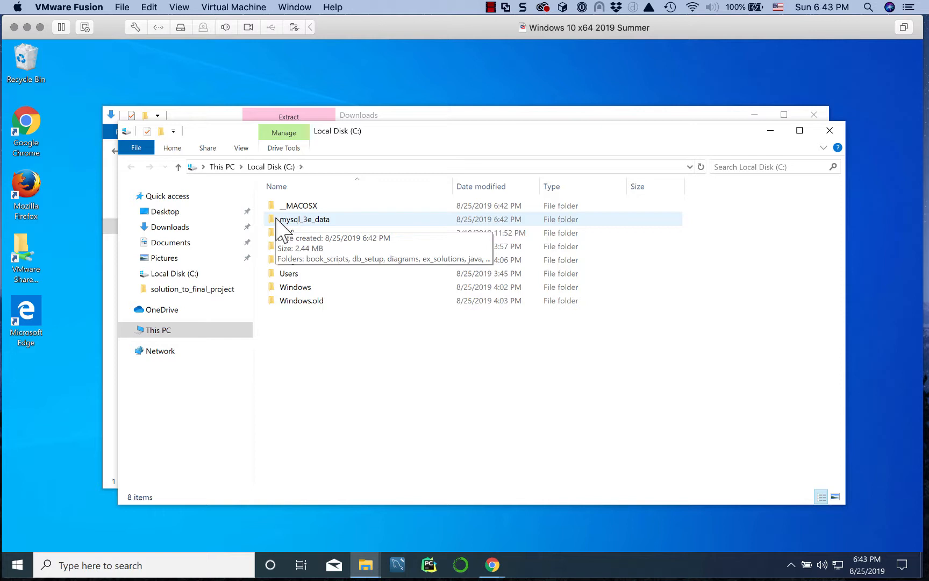
double_click(278, 220)
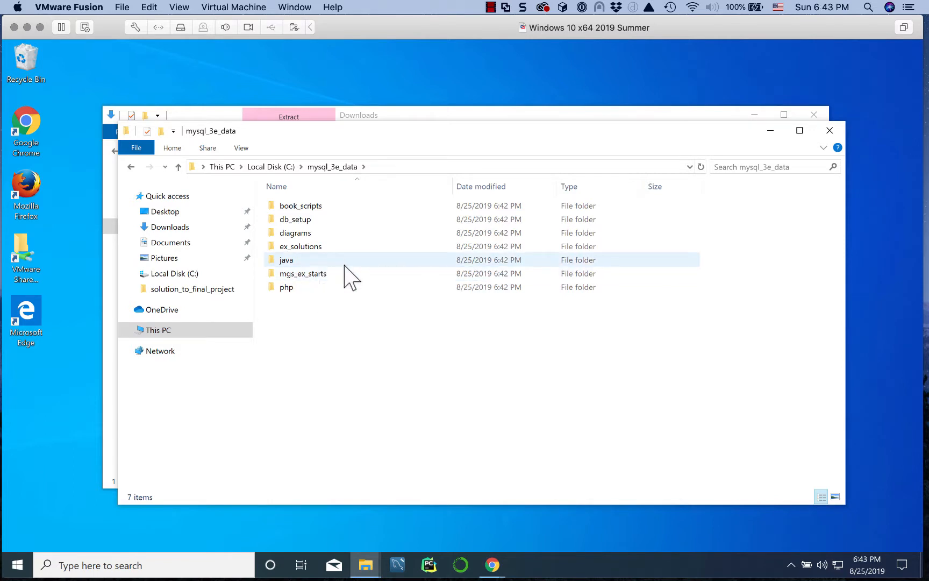
mouse_move(349, 273)
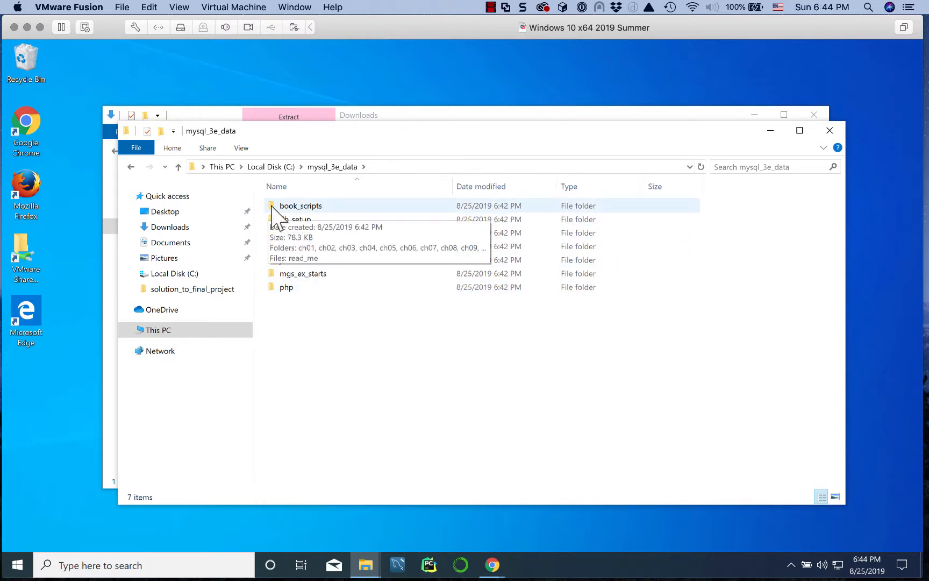
double_click(272, 208)
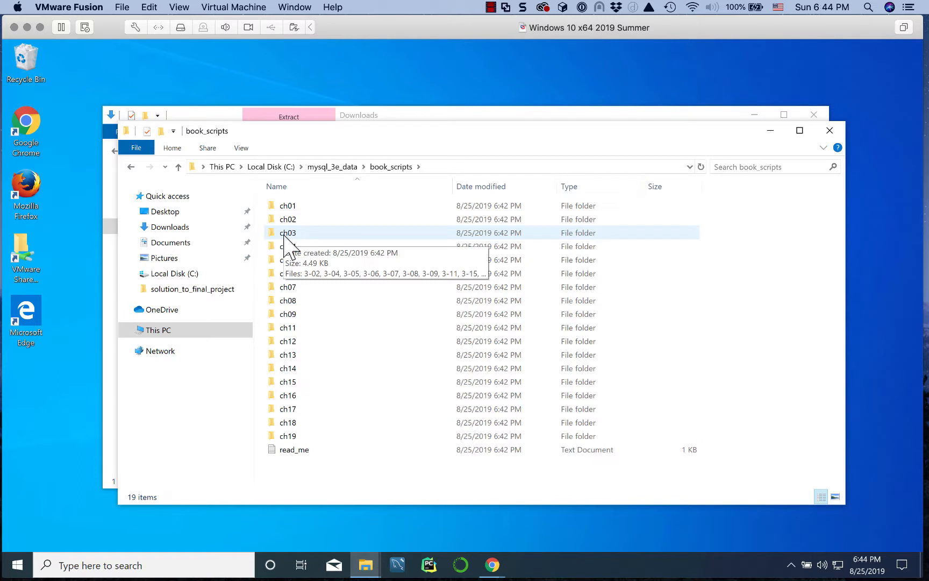
double_click(287, 234)
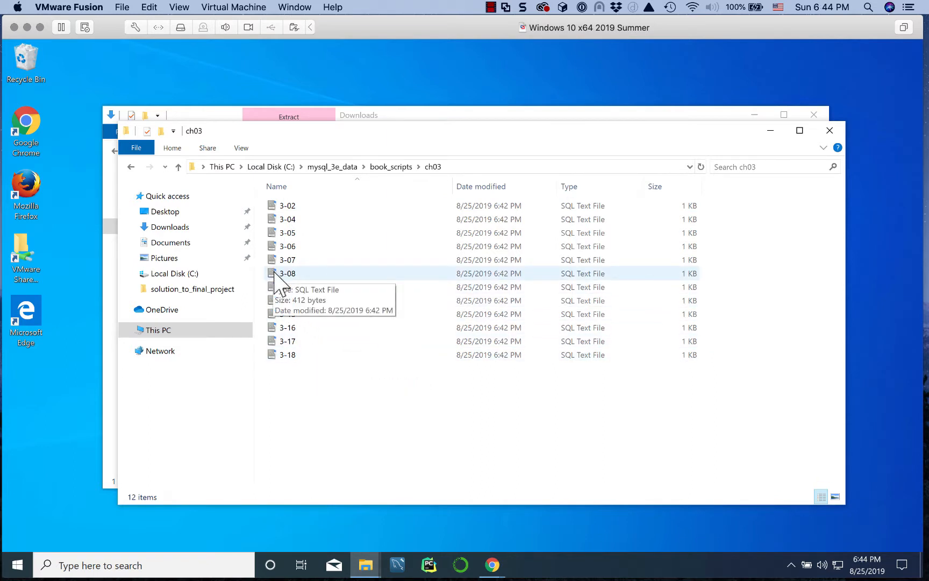
Step: Open the 3-08 script from the ch03 folder using MySQL Workbench
click(279, 281)
double_click(275, 273)
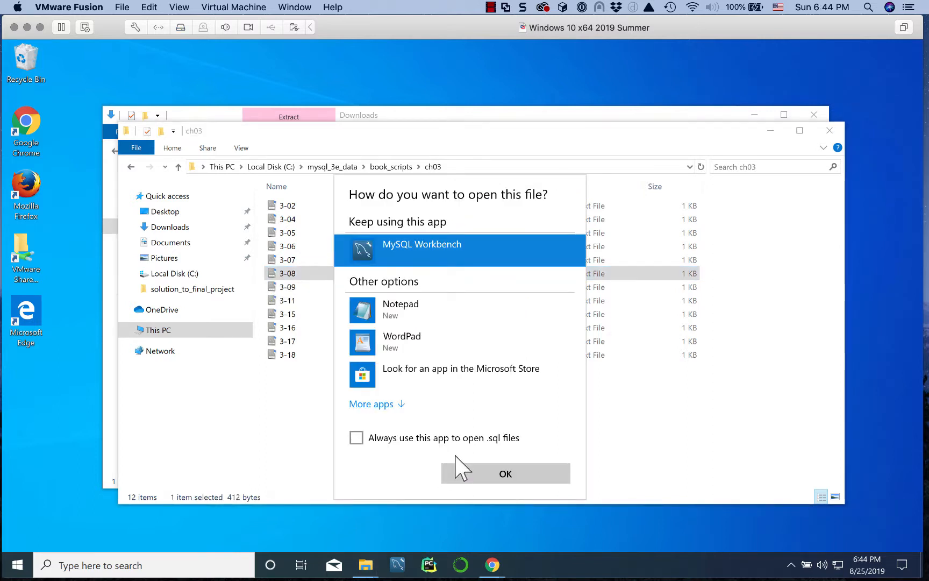
click(453, 476)
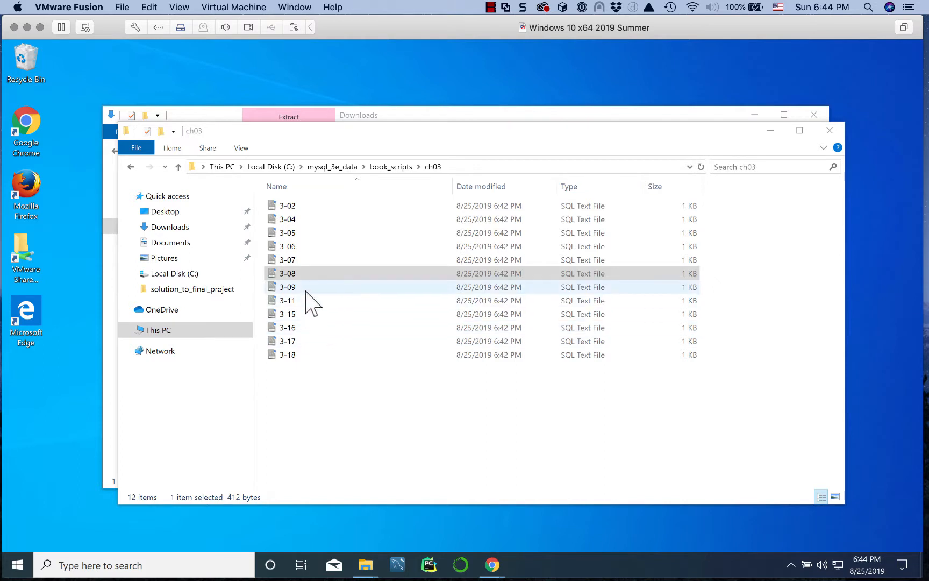
Step: Open the 3-08 script in Notepad to view its SQL, and close Notepad and the ch03 folder window
right_click(310, 271)
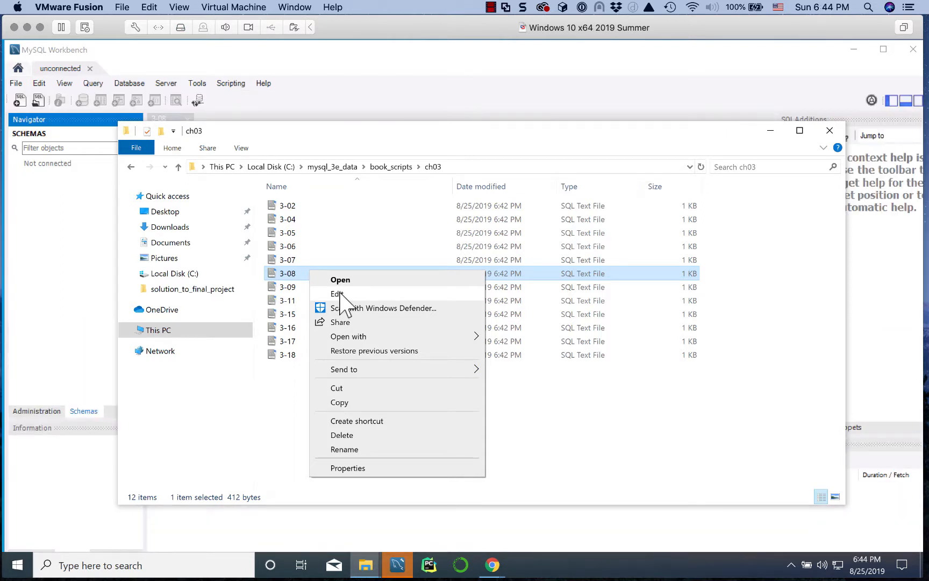
click(338, 293)
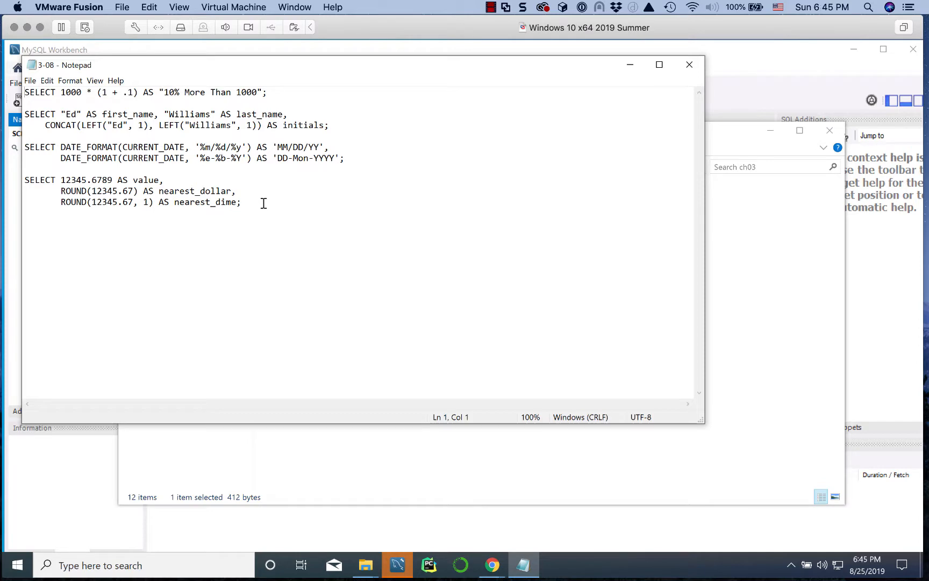
click(687, 65)
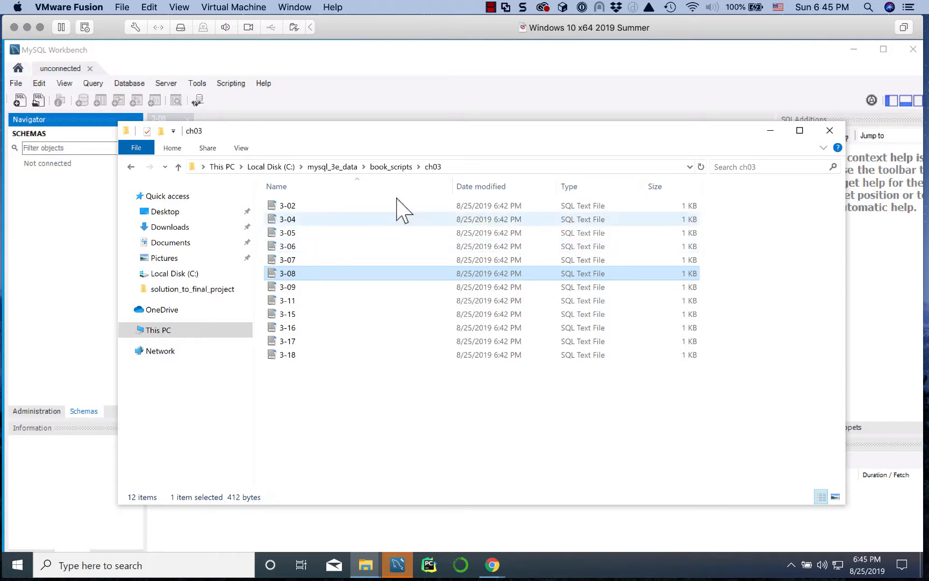
click(831, 135)
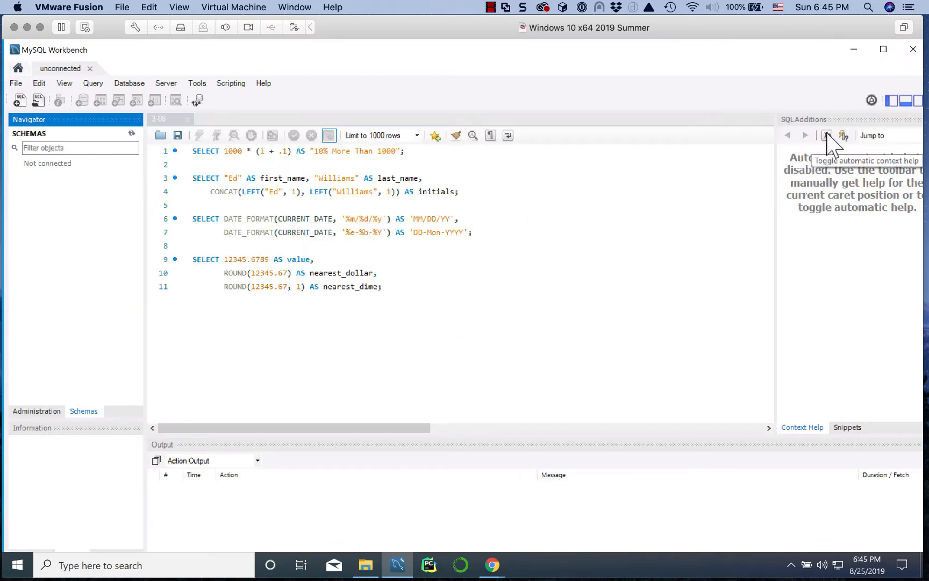
click(27, 27)
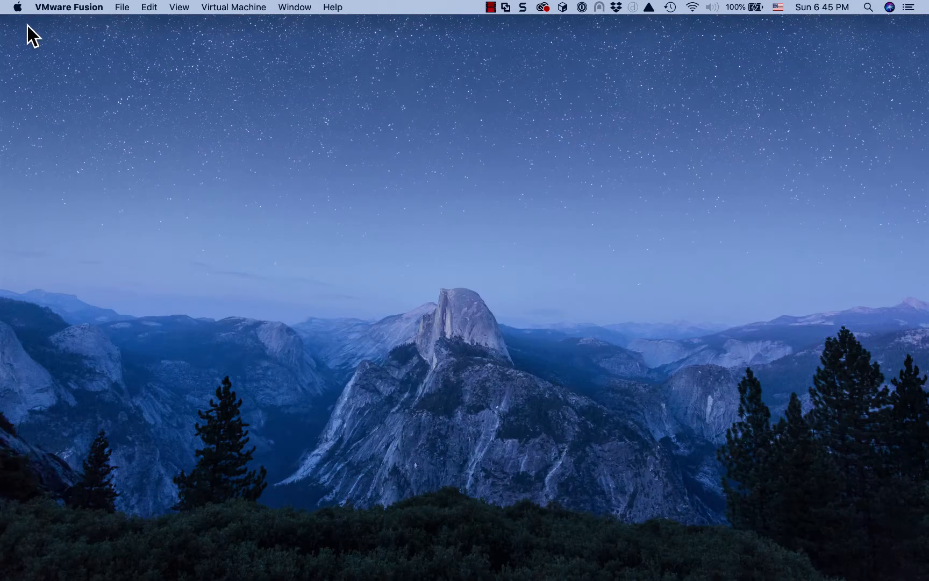
mouse_move(189, 578)
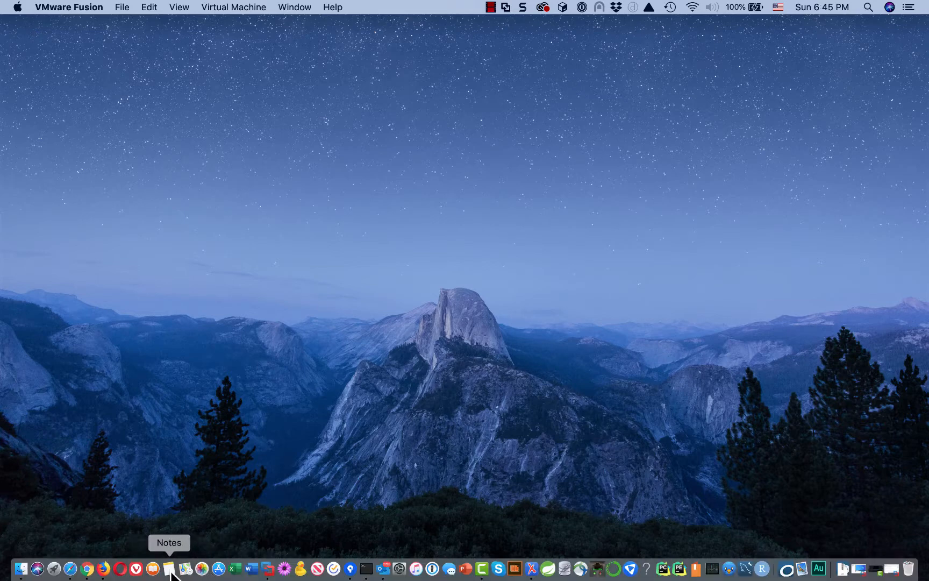
click(268, 569)
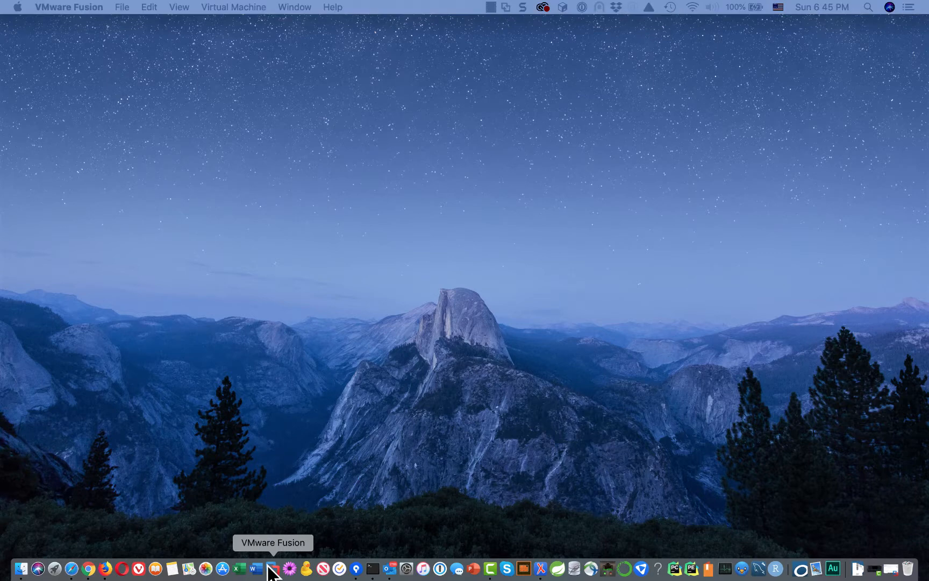
right_click(268, 566)
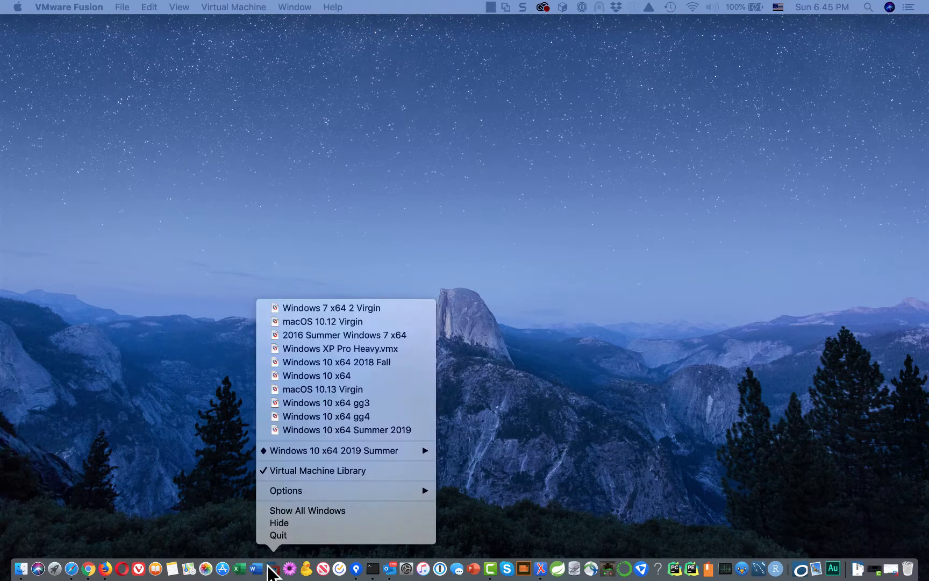
click(303, 510)
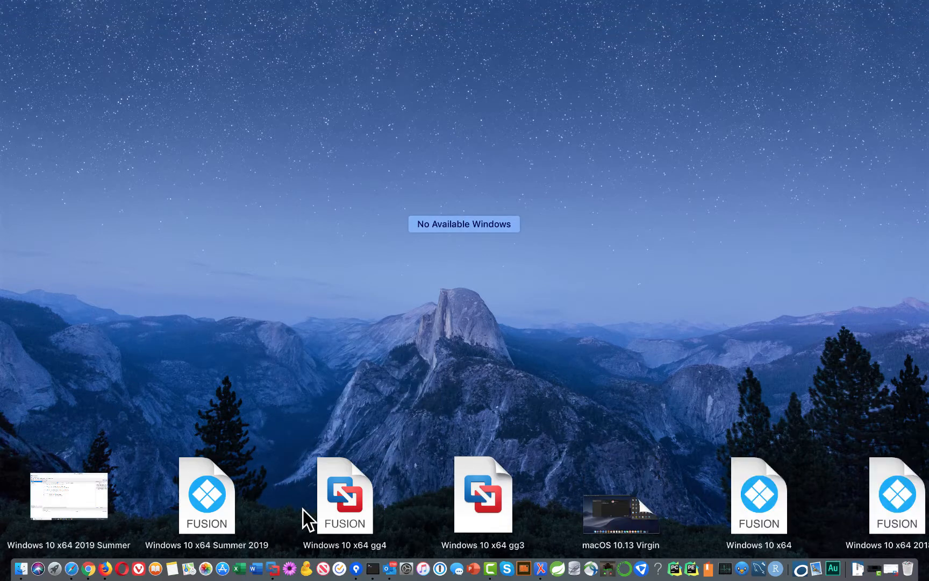
click(68, 495)
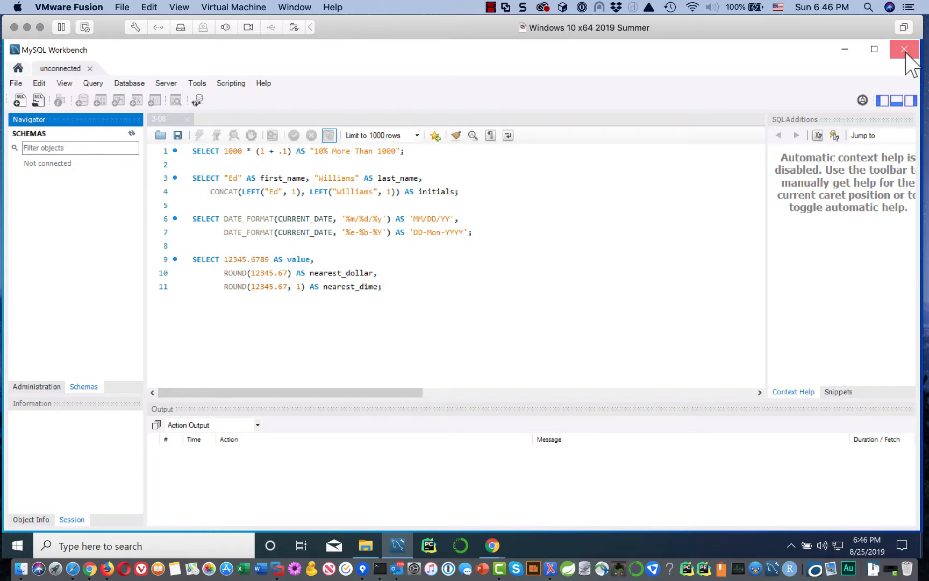
Step: Close MySQL Workbench and go to the mysql_3e_data folder on Local Disk (C:) in File Explorer
click(905, 49)
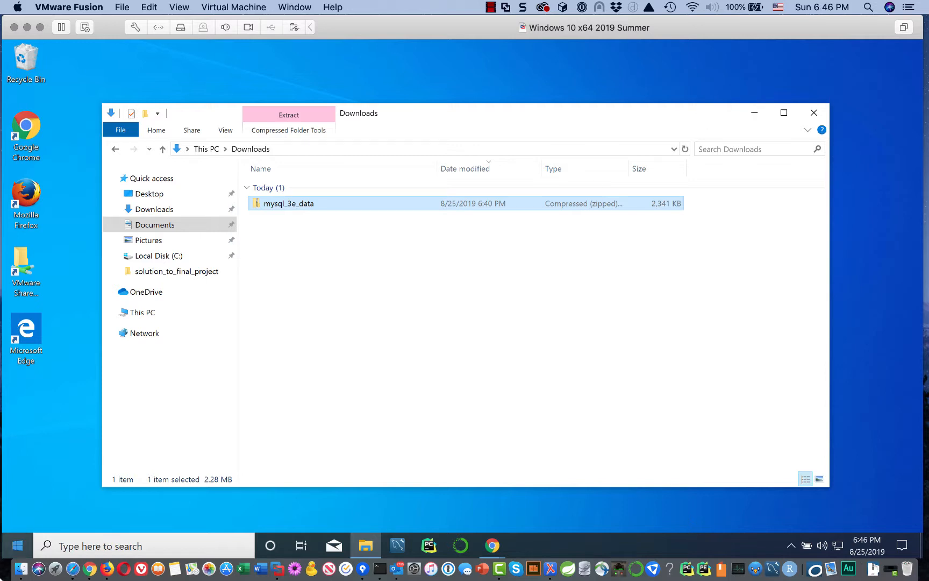
click(146, 315)
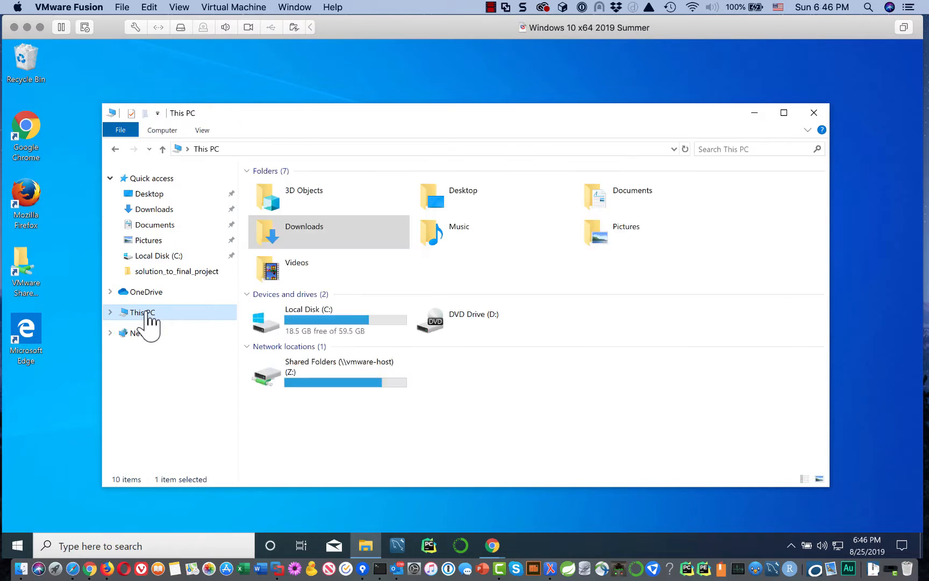
click(294, 330)
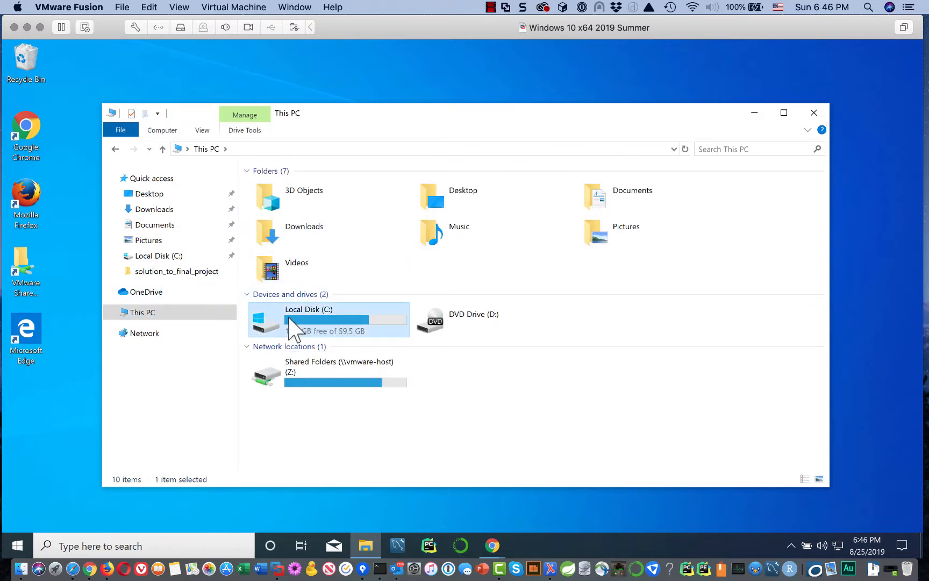
double_click(294, 330)
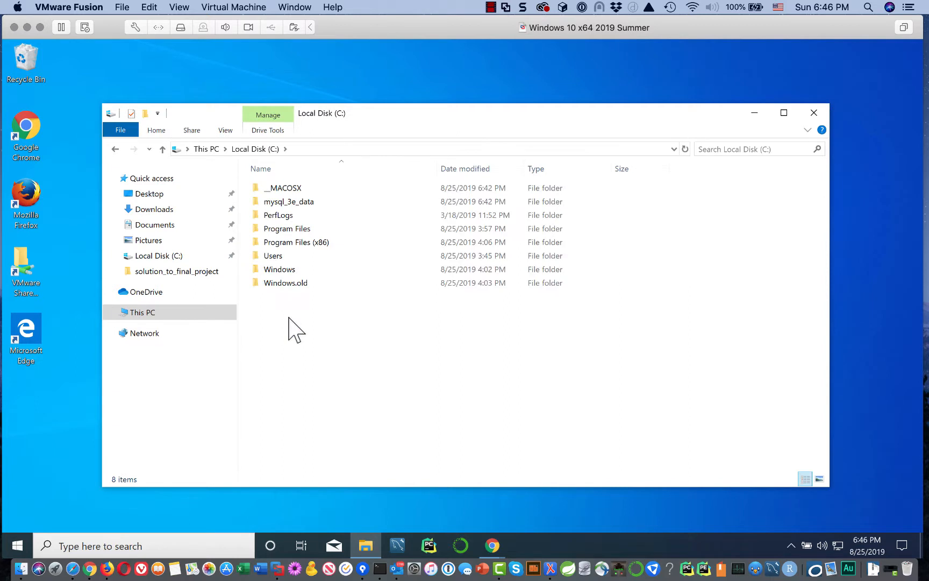
double_click(289, 204)
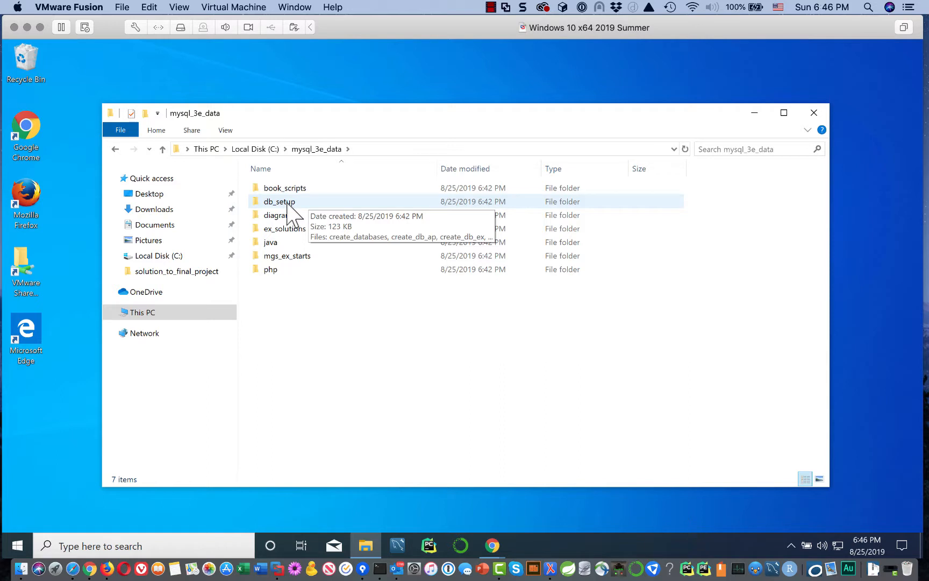
Step: Look inside the db_setup and diagrams folders, and return to mysql_3e_data
double_click(291, 207)
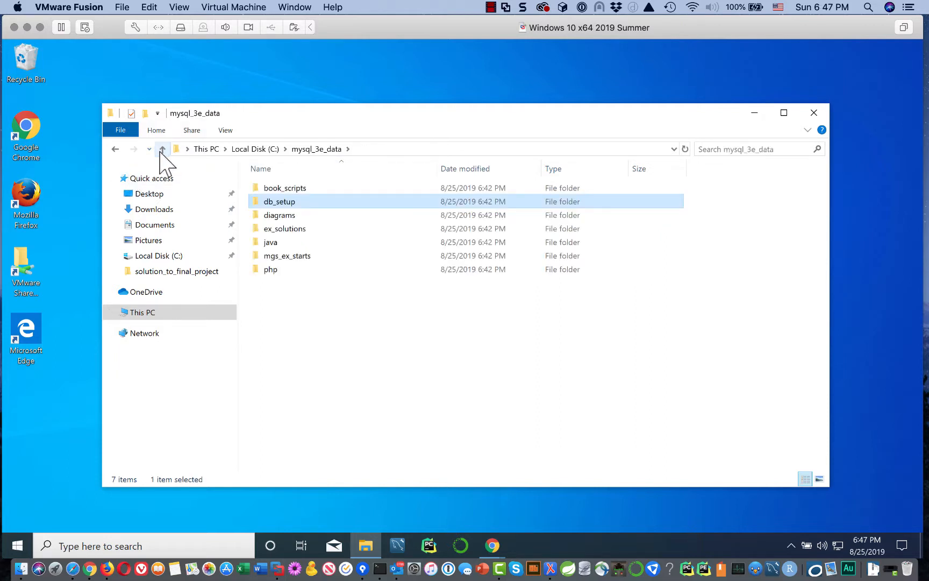
double_click(293, 216)
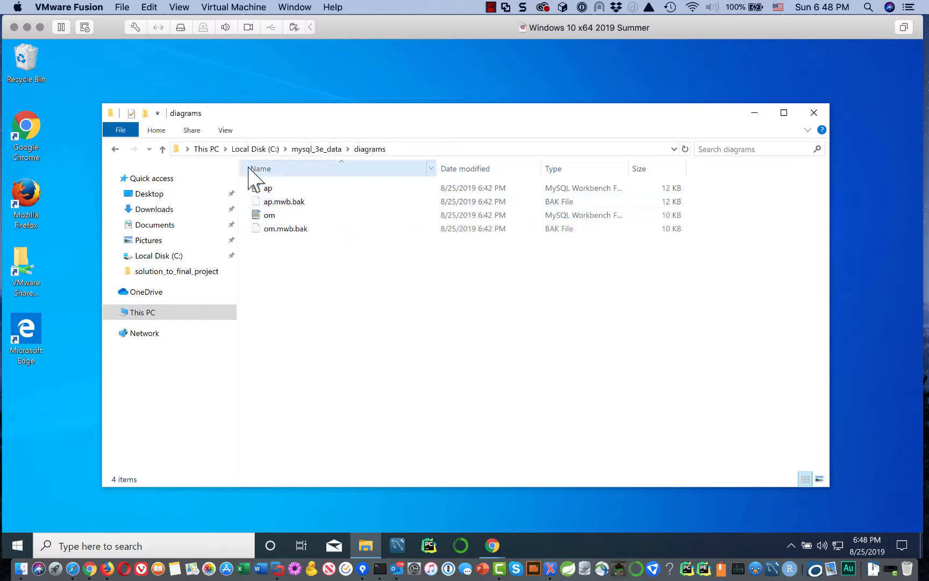
click(115, 149)
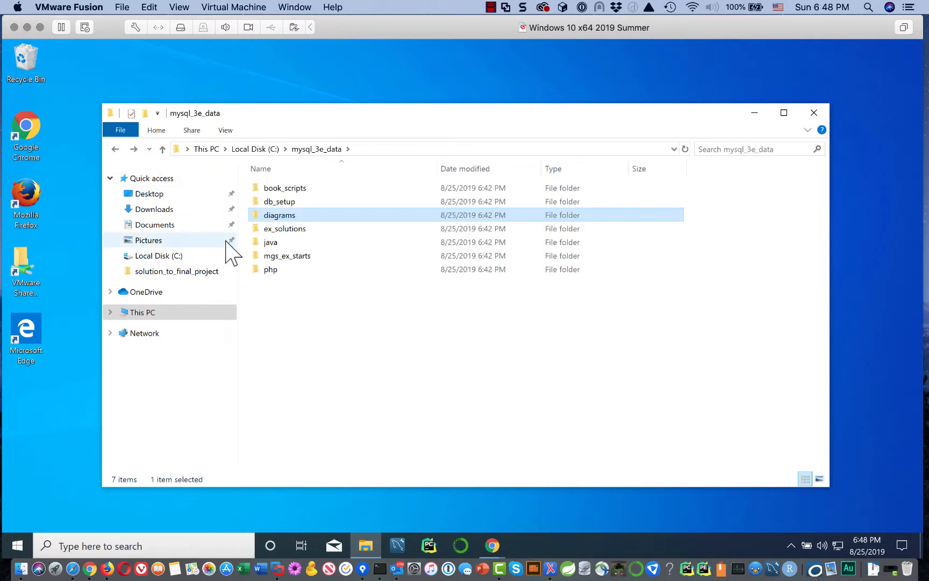
Step: Examine the ch03 exercise solutions inside ex_solutions, and return to mysql_3e_data
double_click(294, 230)
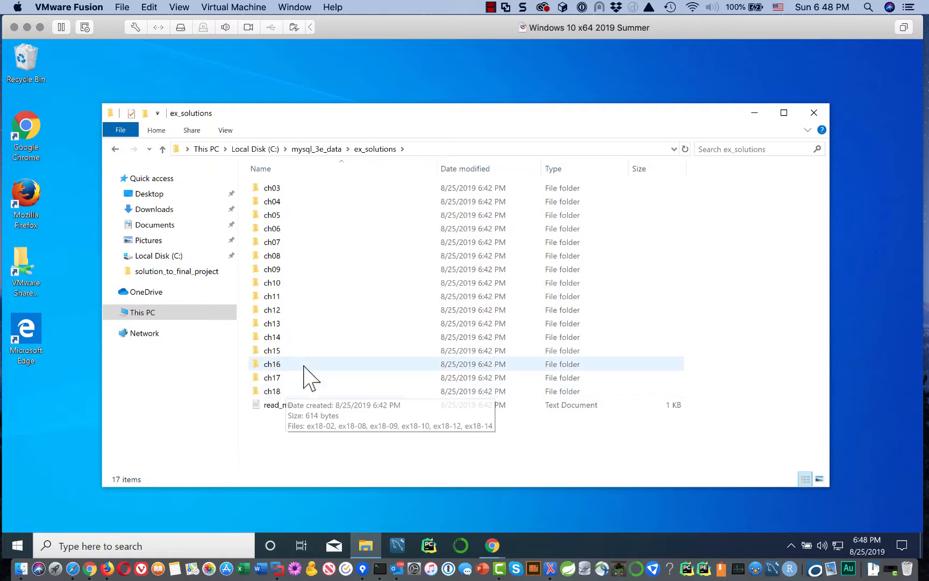
double_click(276, 187)
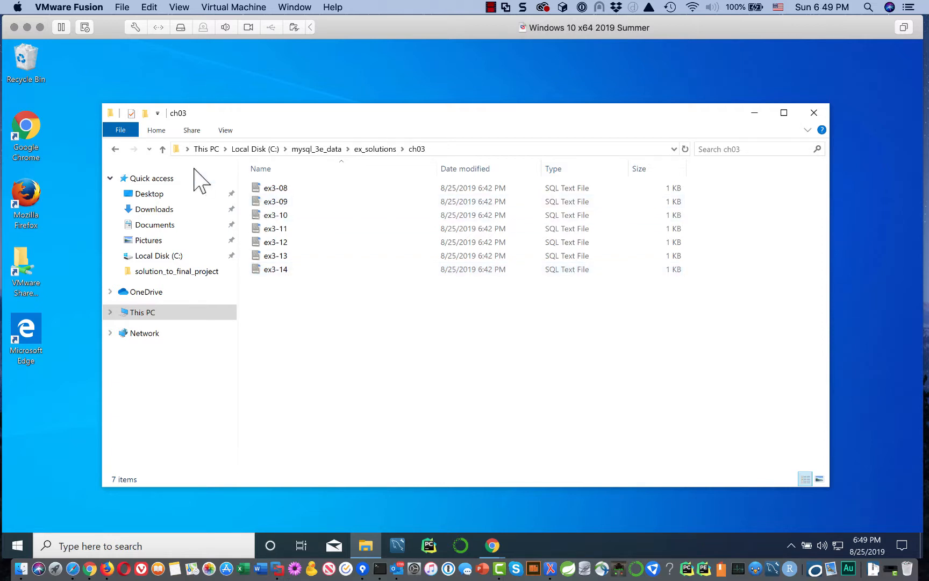
click(163, 149)
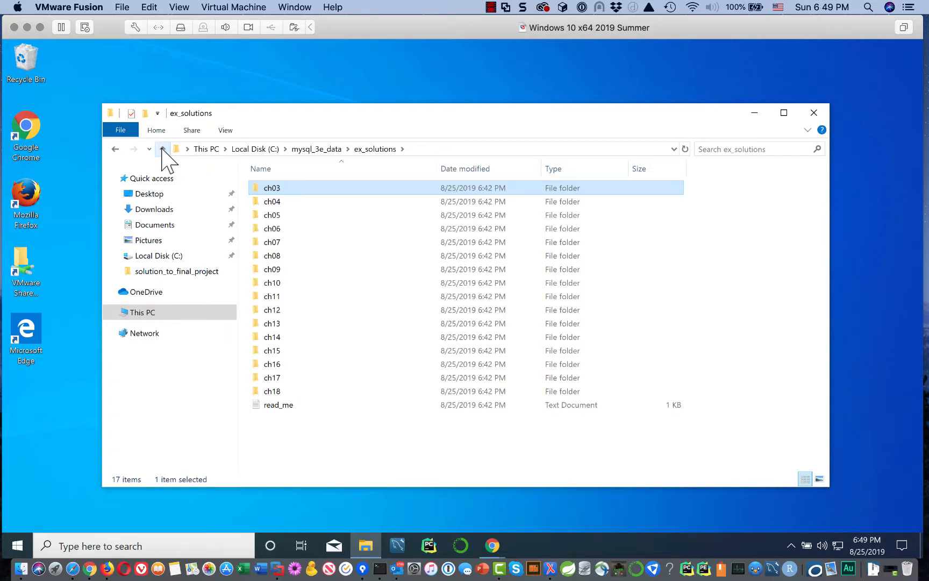
click(162, 149)
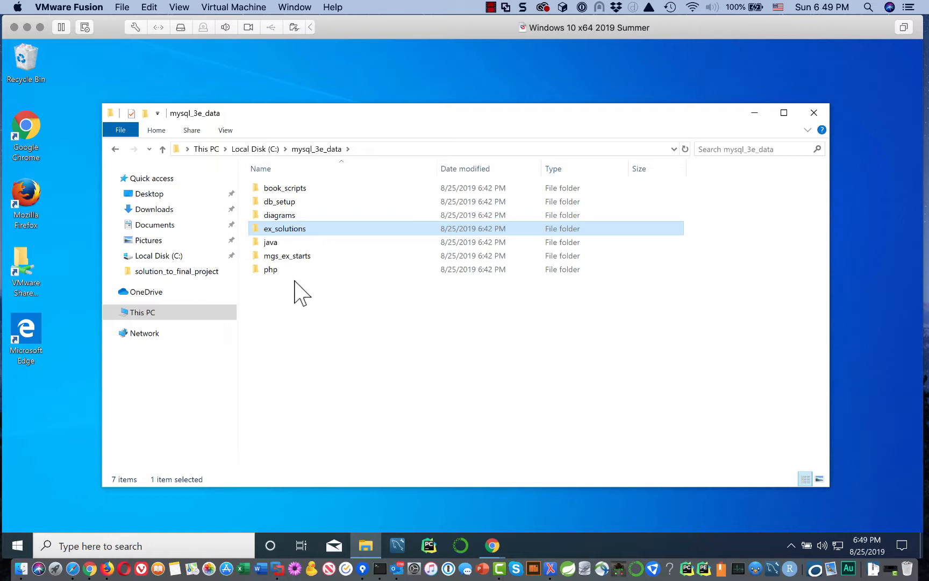
Step: Look at the contents of the java and php folders, and return to mysql_3e_data
double_click(272, 243)
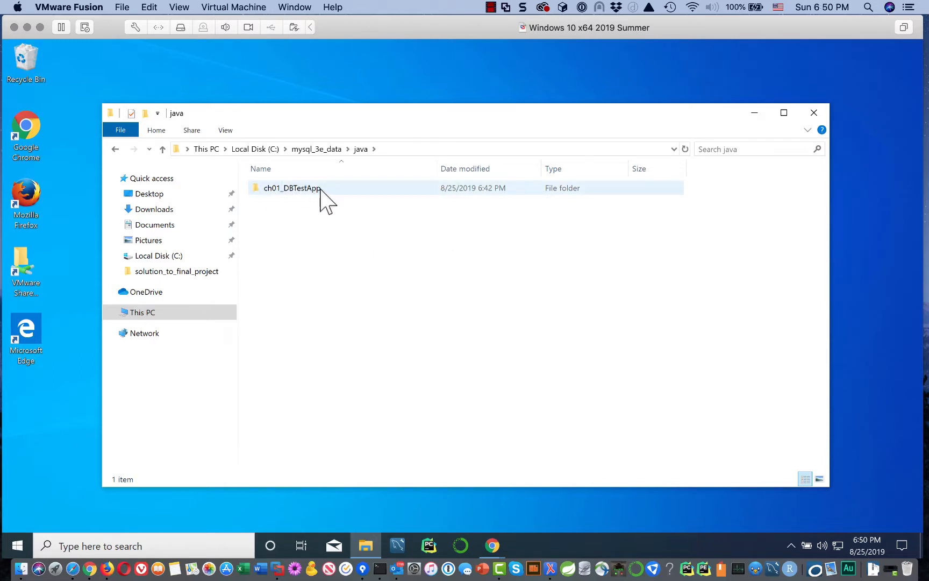
mouse_move(322, 201)
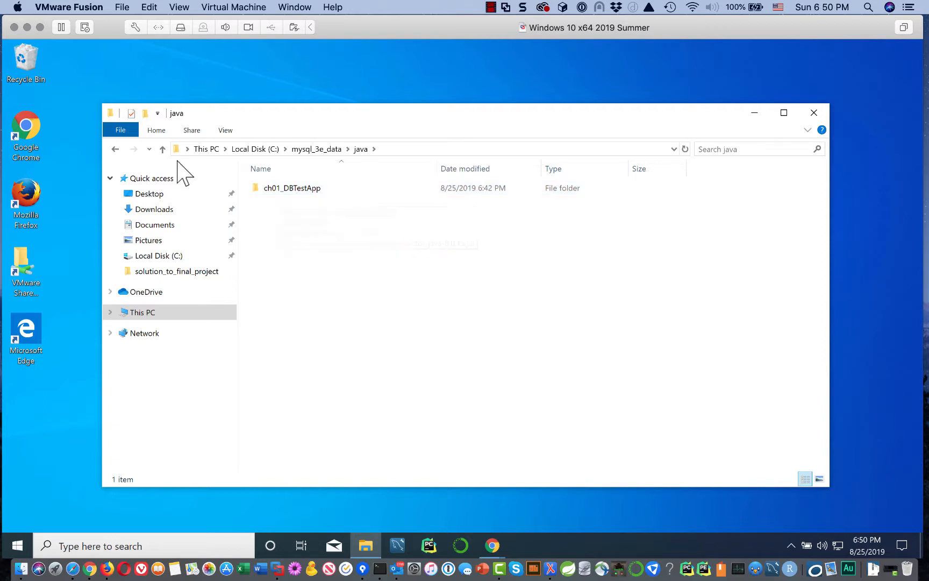
click(115, 150)
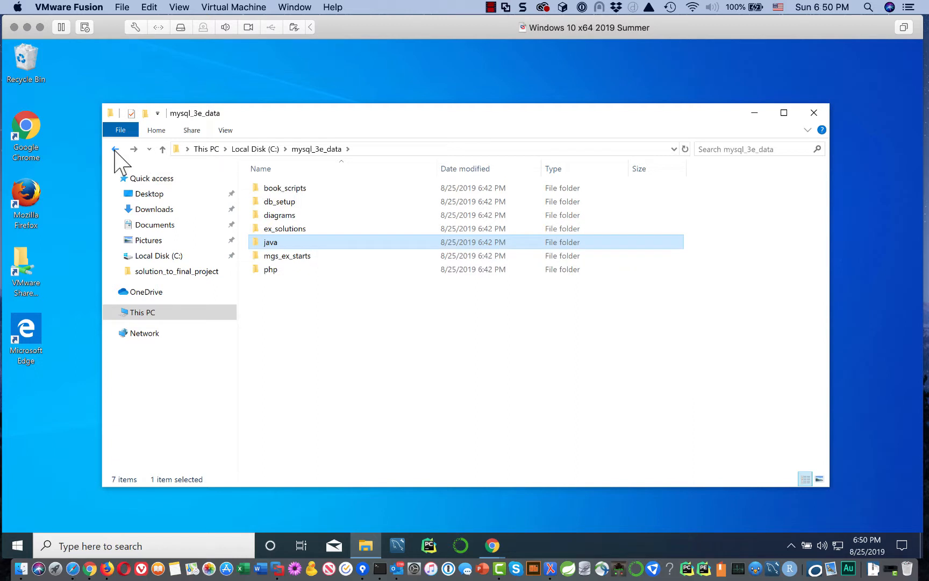
double_click(278, 270)
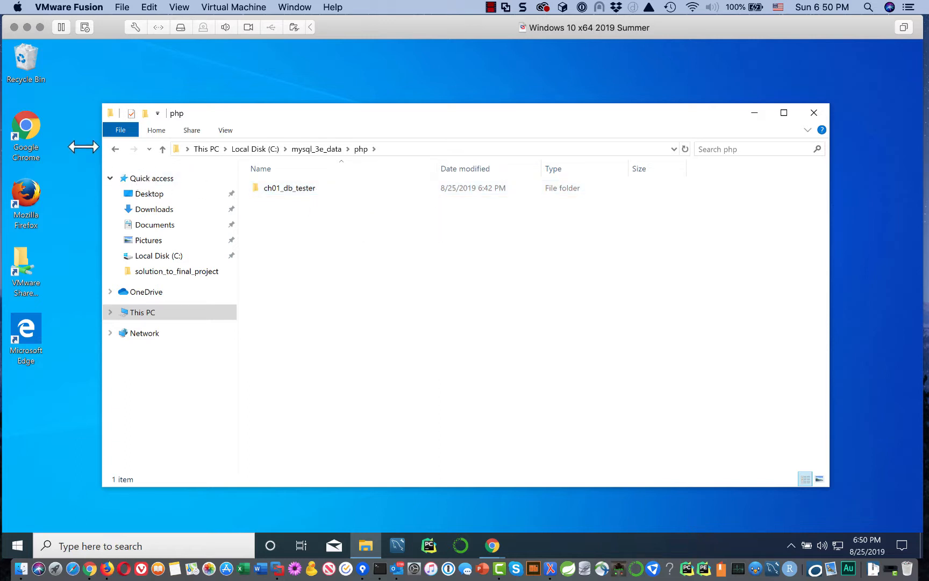
click(116, 150)
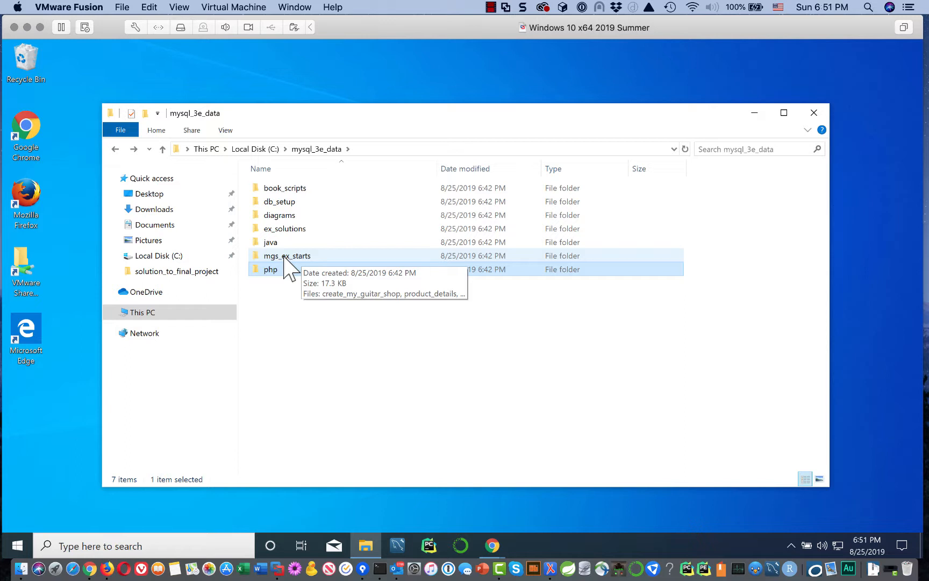
Step: Examine the guitar shop scripts in the mgs_ex_starts folder and close File Explorer
click(280, 206)
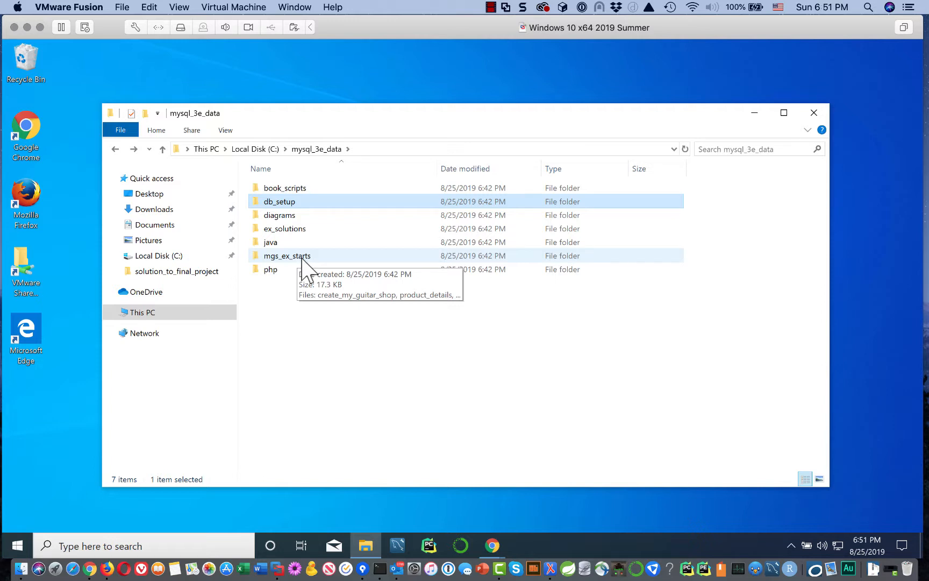
double_click(302, 258)
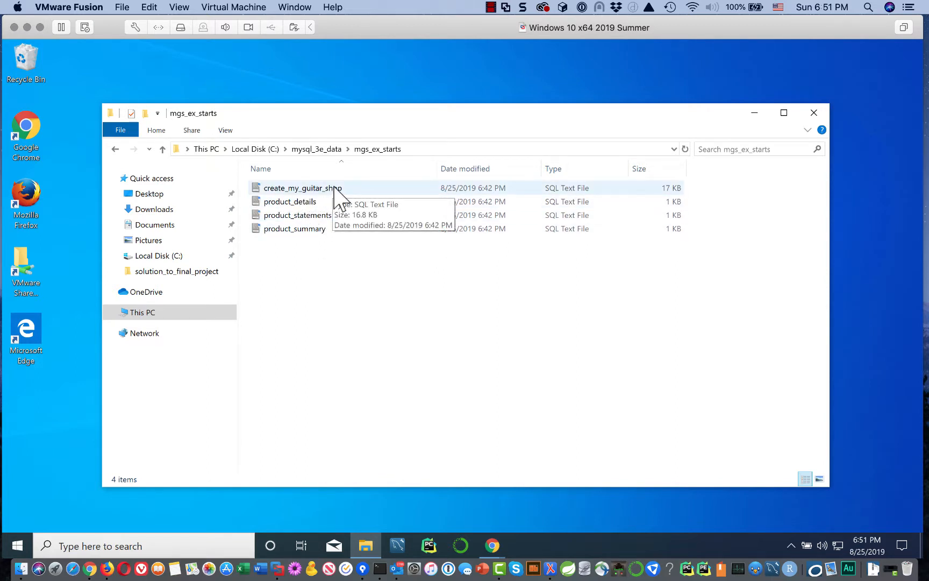
click(320, 189)
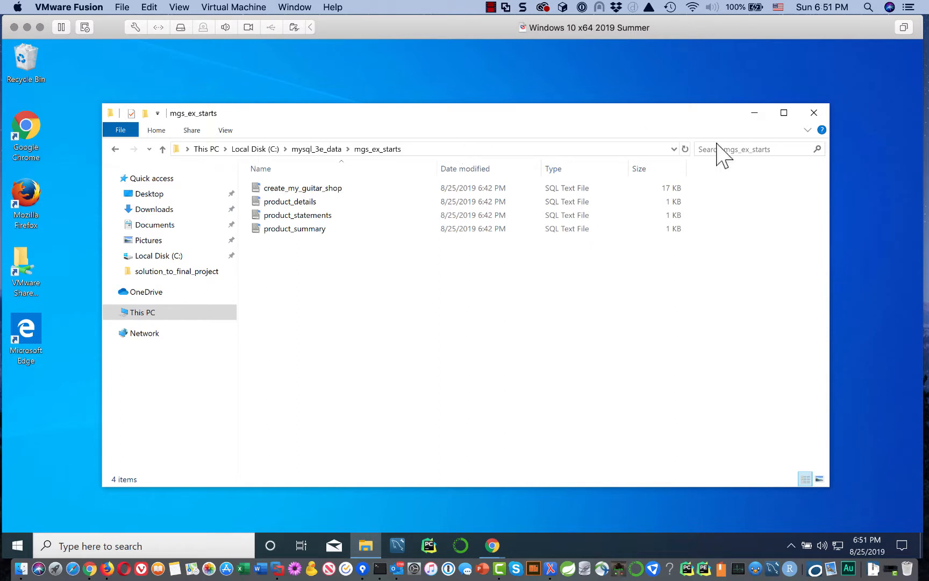
click(812, 116)
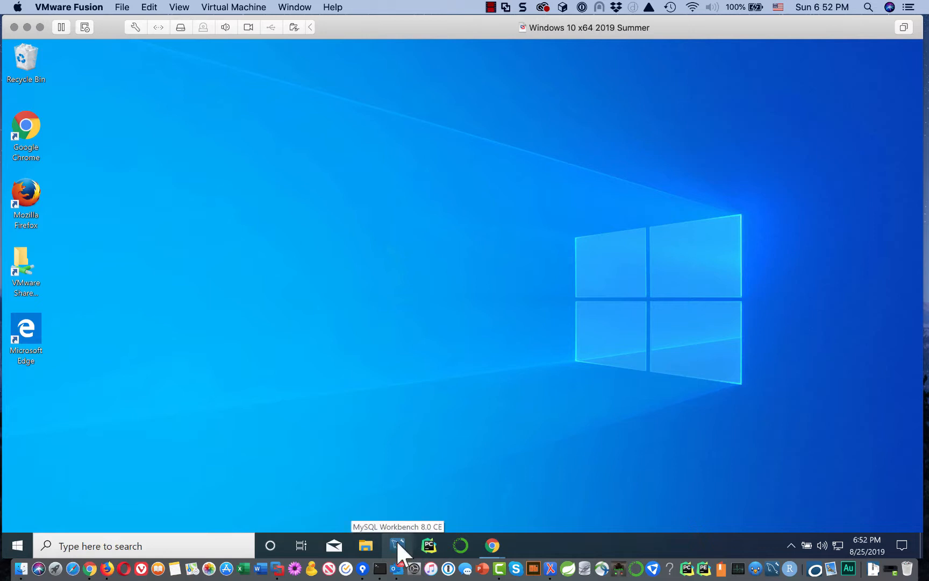
Step: Launch MySQL Workbench and open the Local instance MySQL80 connection
click(397, 541)
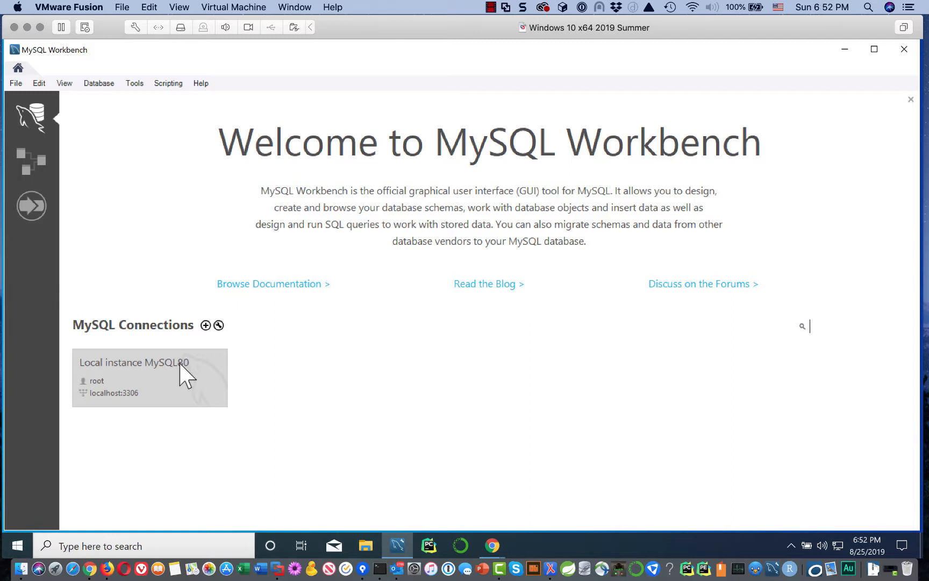
click(149, 370)
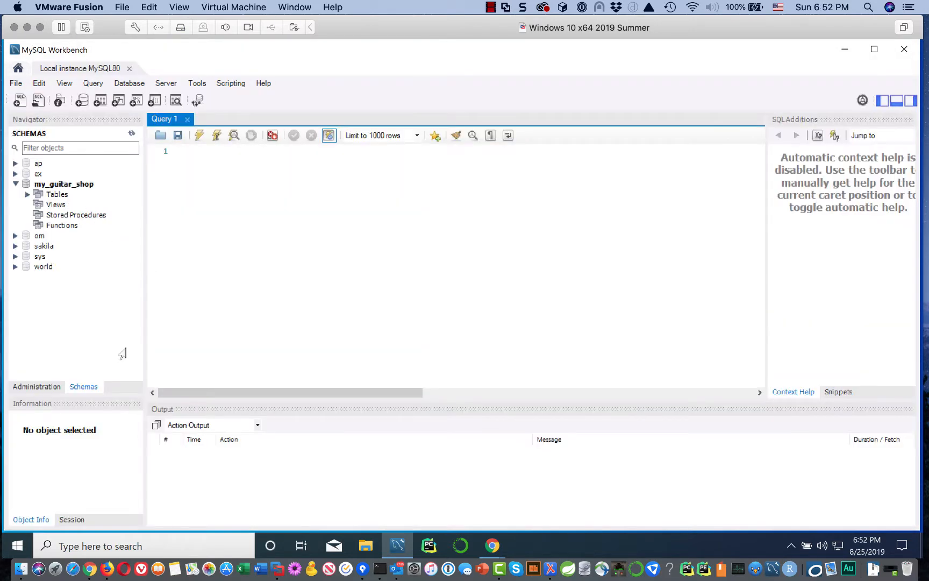
Step: Collapse the my_guitar_shop schema and drop the ap schema without reviewing the SQL
click(16, 184)
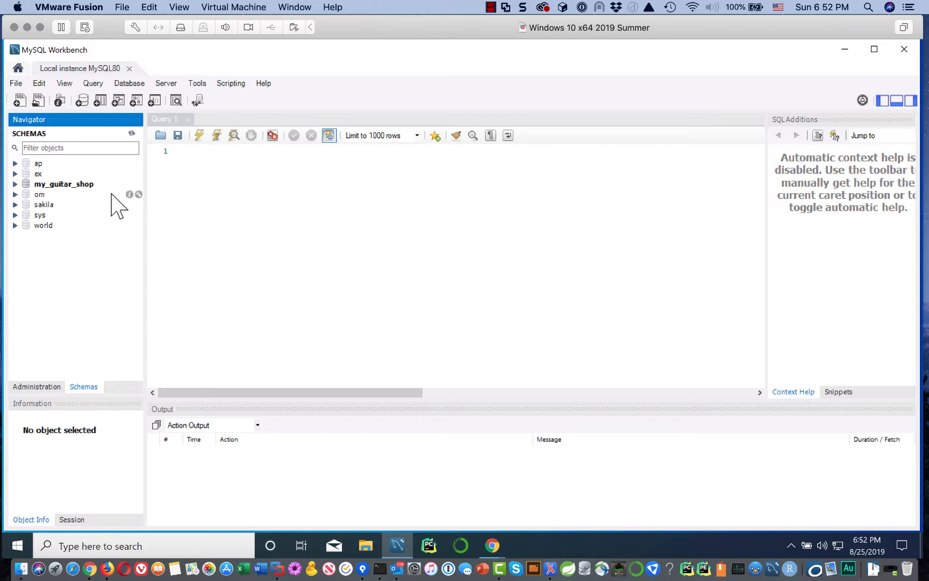
click(38, 164)
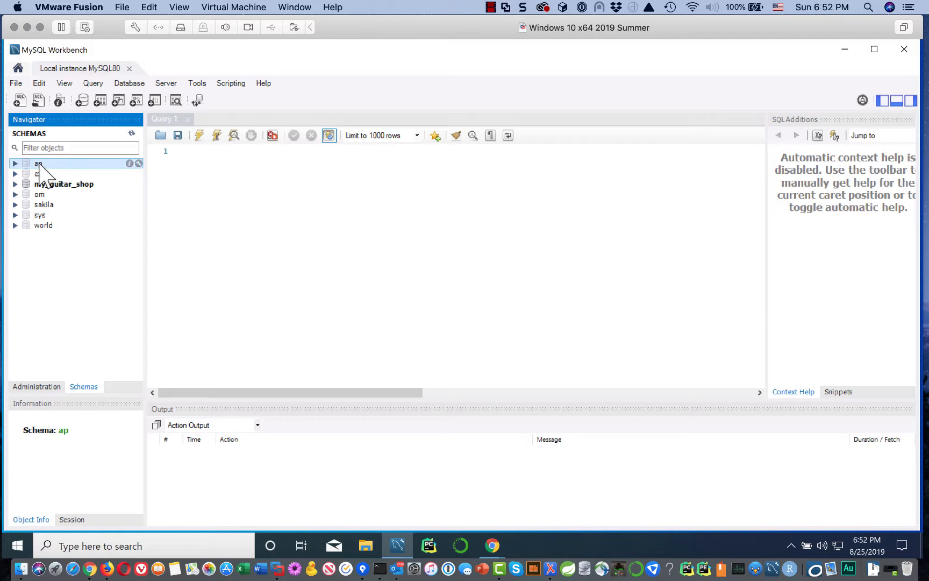
right_click(38, 164)
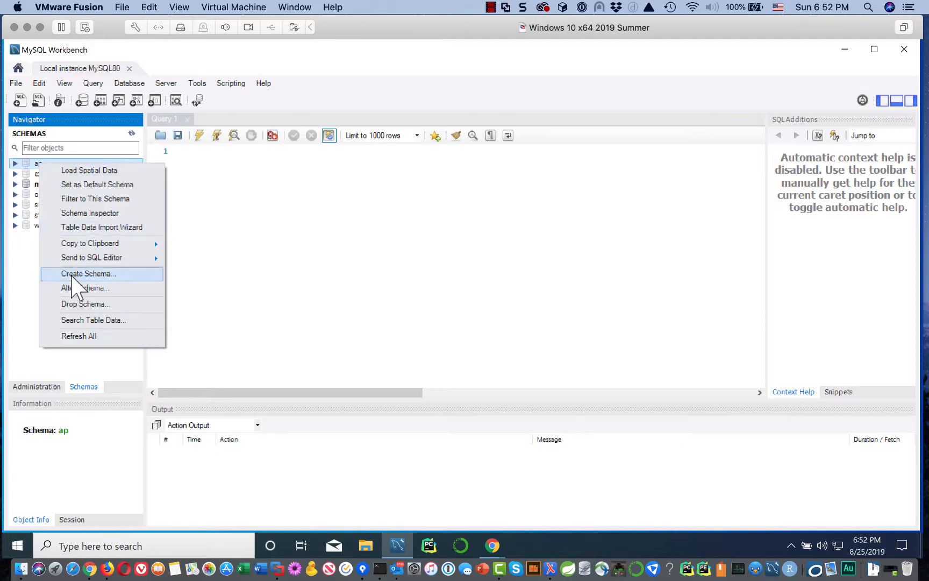
click(80, 304)
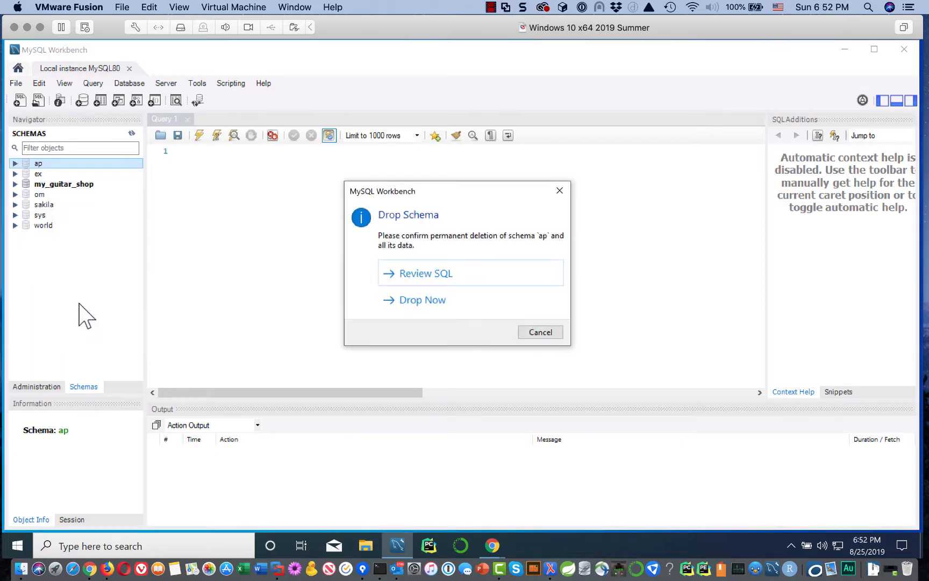
click(426, 301)
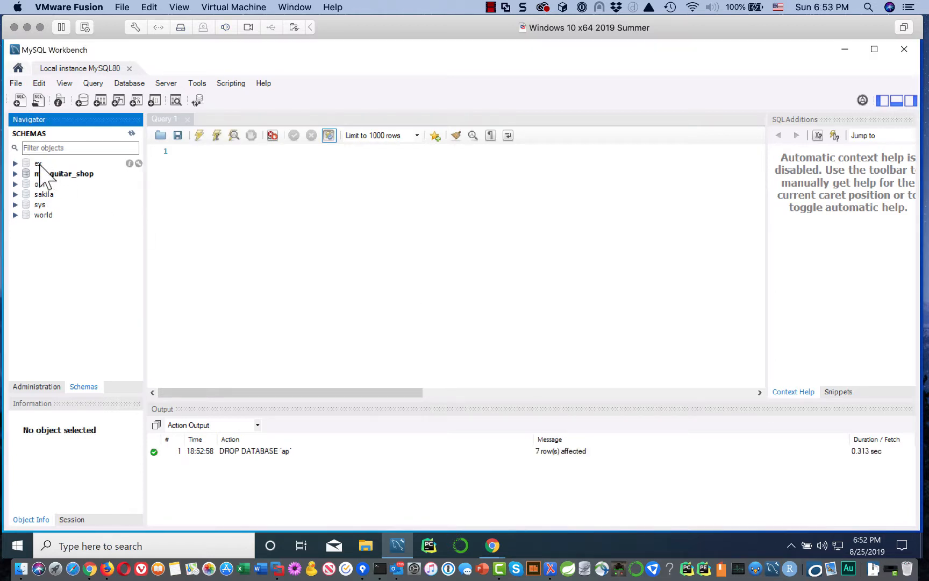
Step: Drop the ex schema from the server immediately, skipping the SQL review
click(40, 164)
right_click(39, 164)
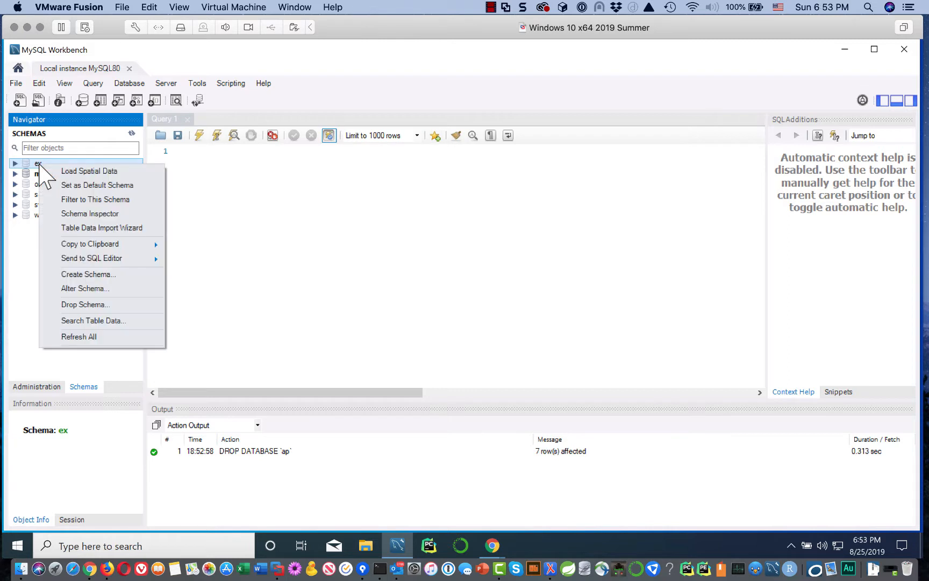
click(96, 304)
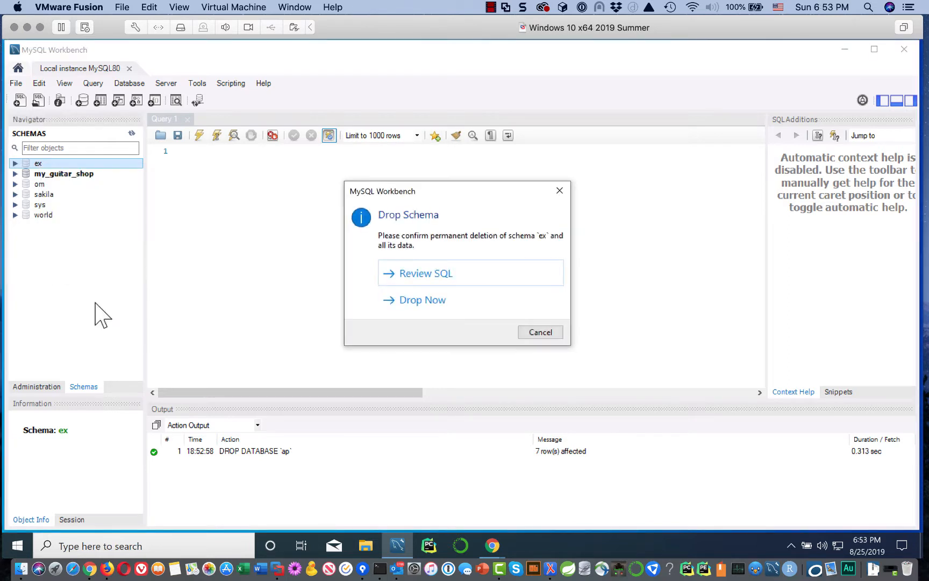
click(427, 301)
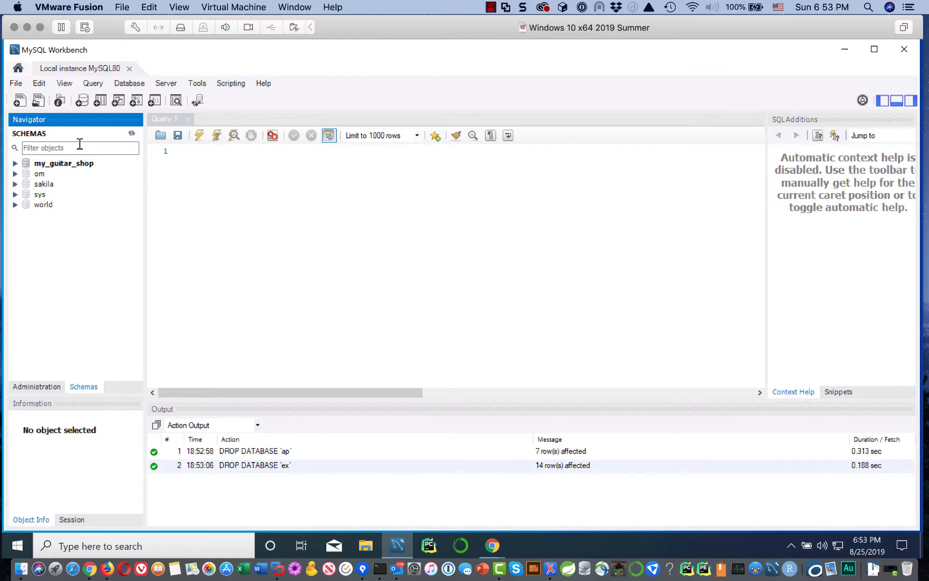
Step: Drop the my_guitar_shop schema and all its data without reviewing the SQL
click(60, 164)
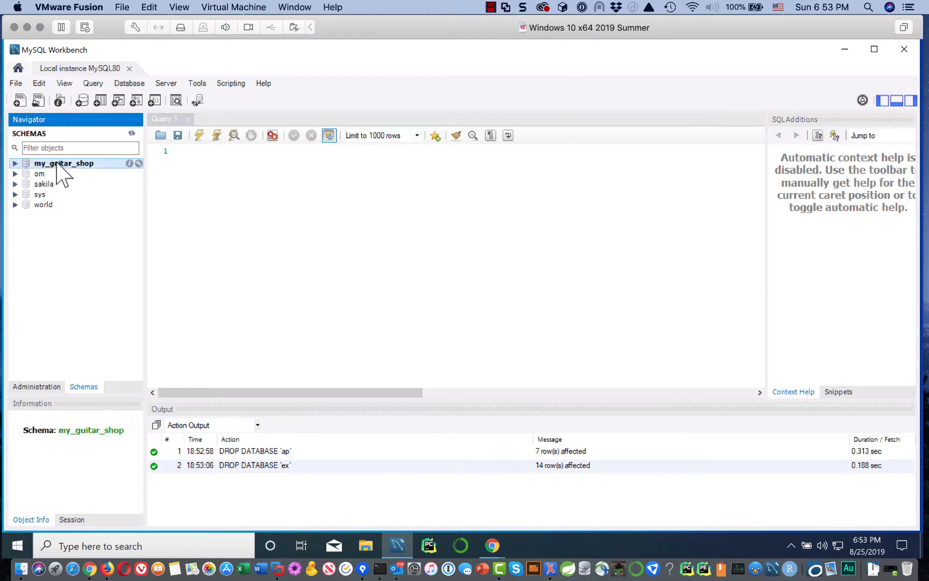
right_click(57, 164)
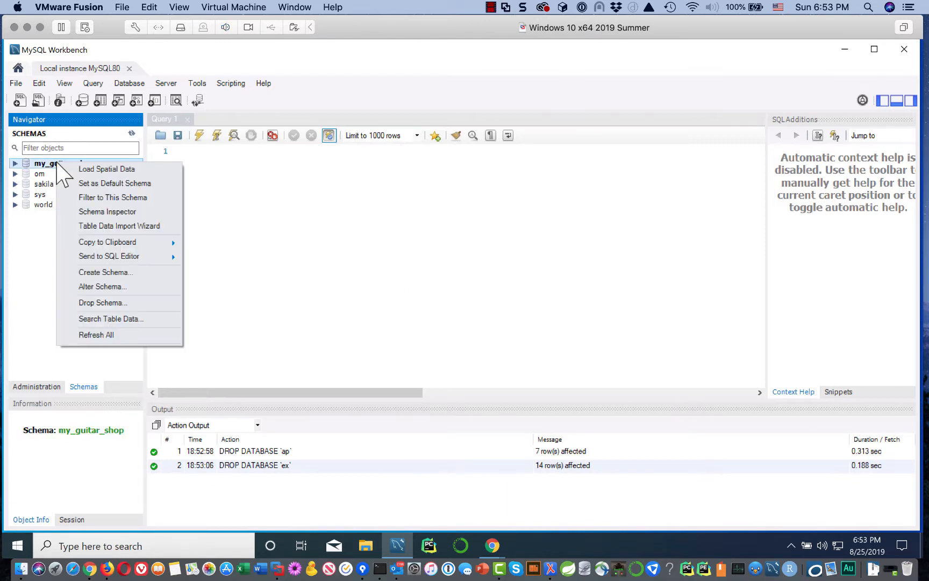
click(108, 304)
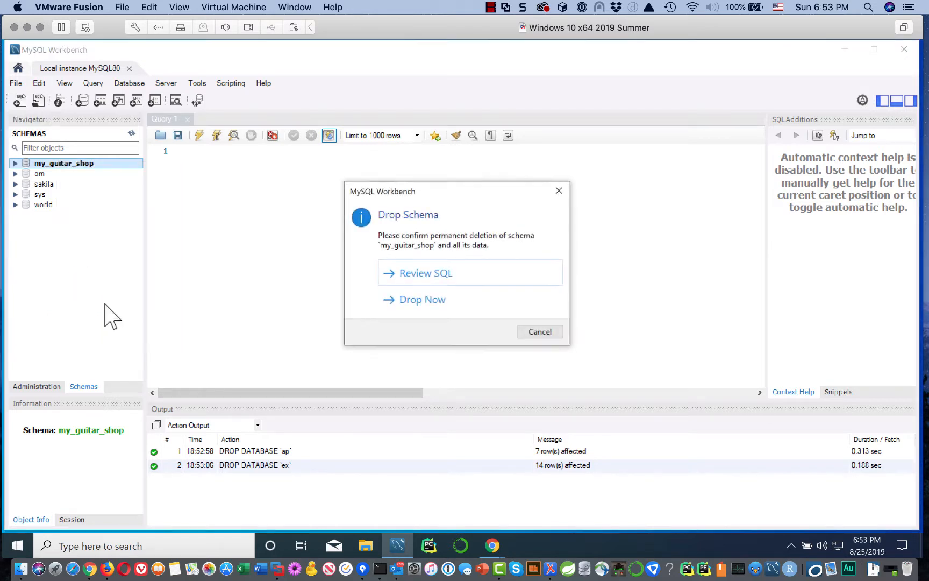
click(411, 302)
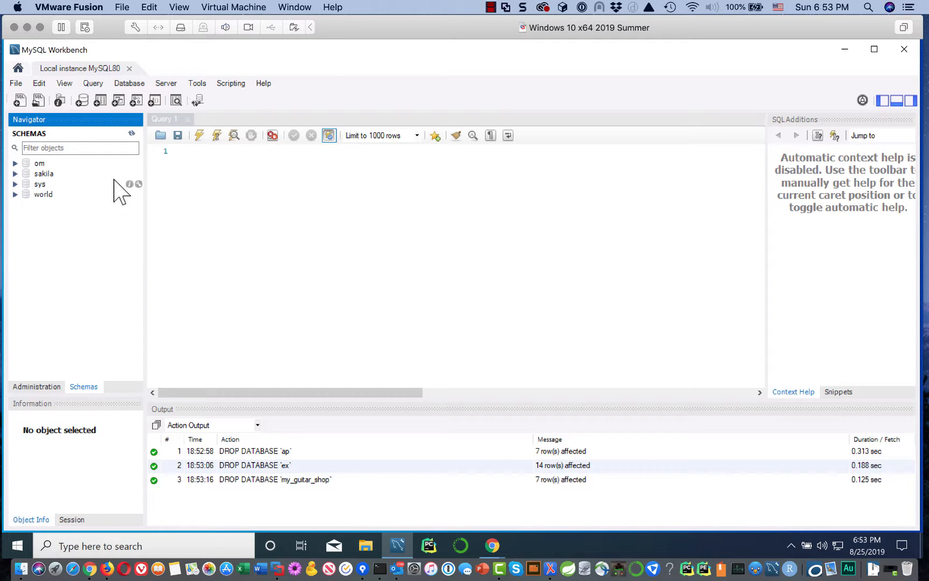
Step: Drop the om schema and all its data without reviewing the SQL
click(45, 171)
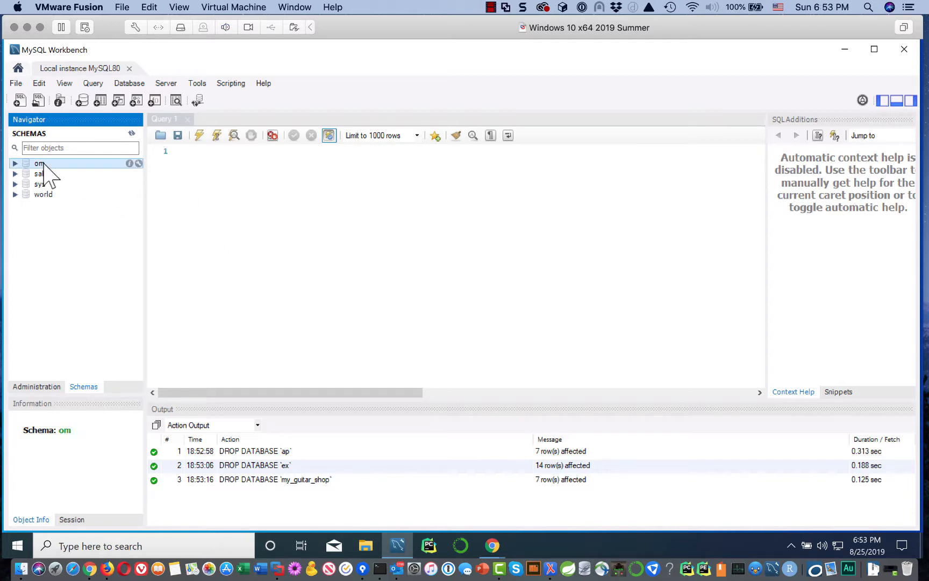
right_click(44, 165)
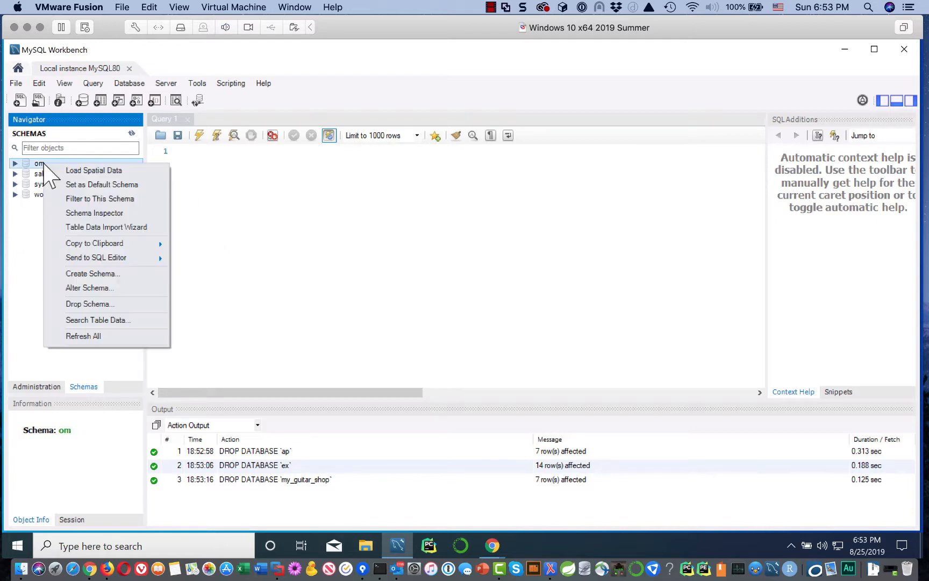
click(100, 304)
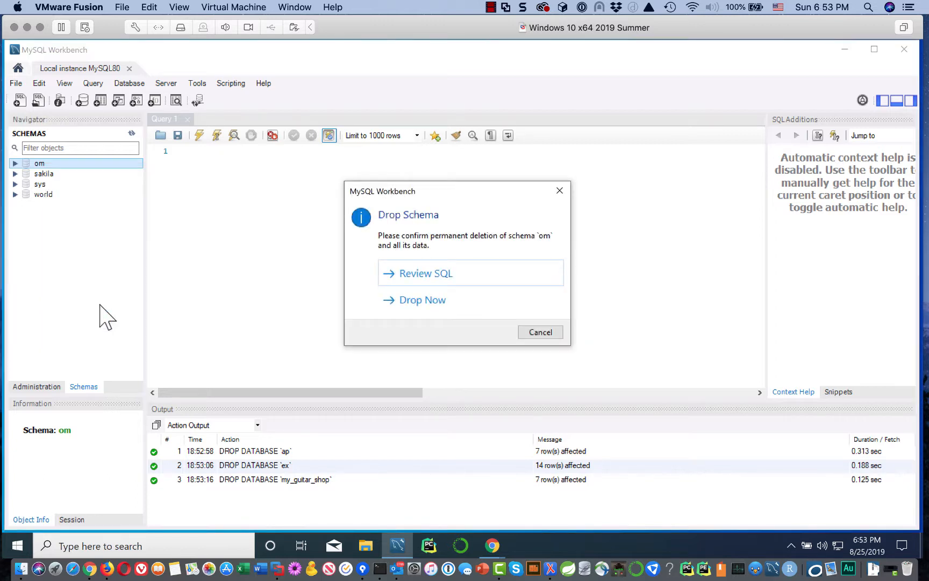
click(415, 299)
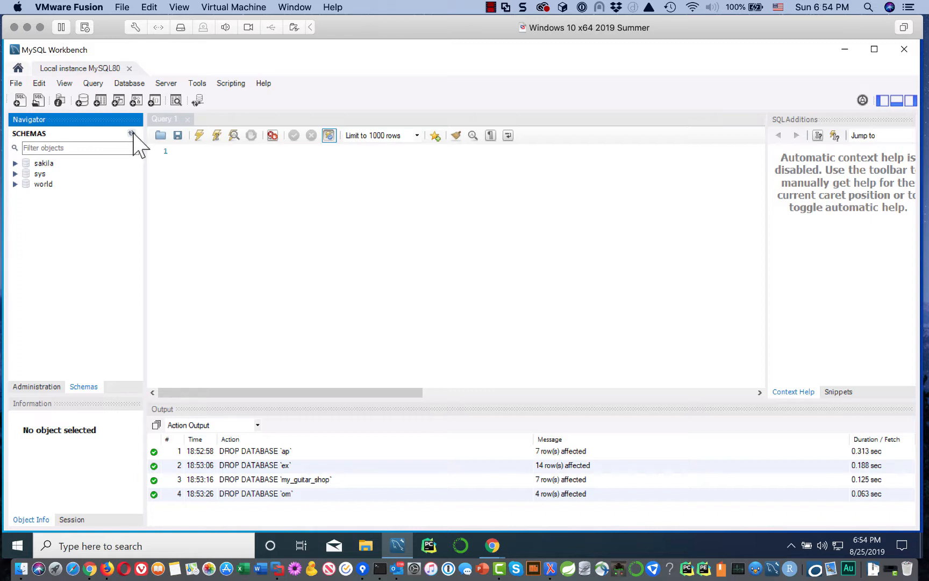
Step: Open the create_databases SQL script from the mysql_3e_data\db_setup folder on Local Disk (C:)
click(38, 101)
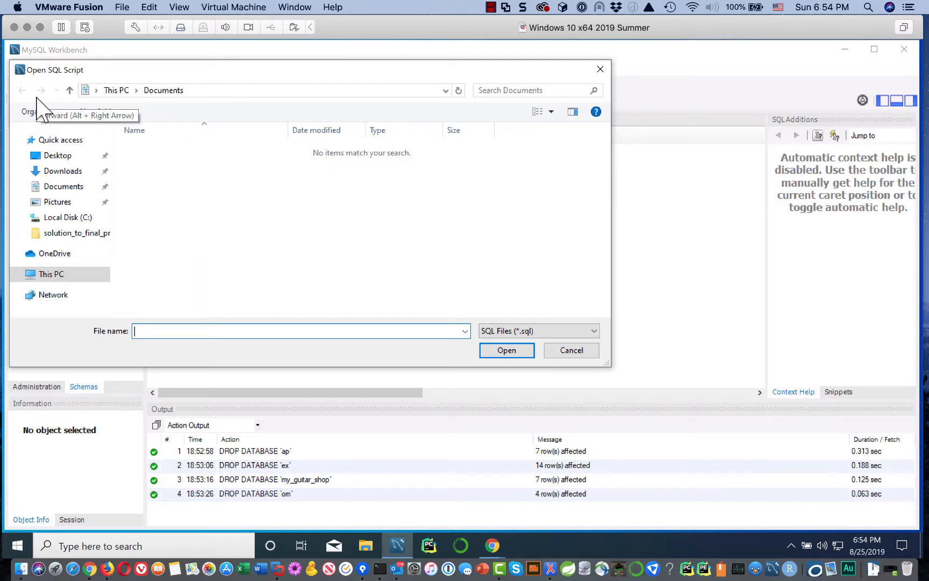
click(51, 275)
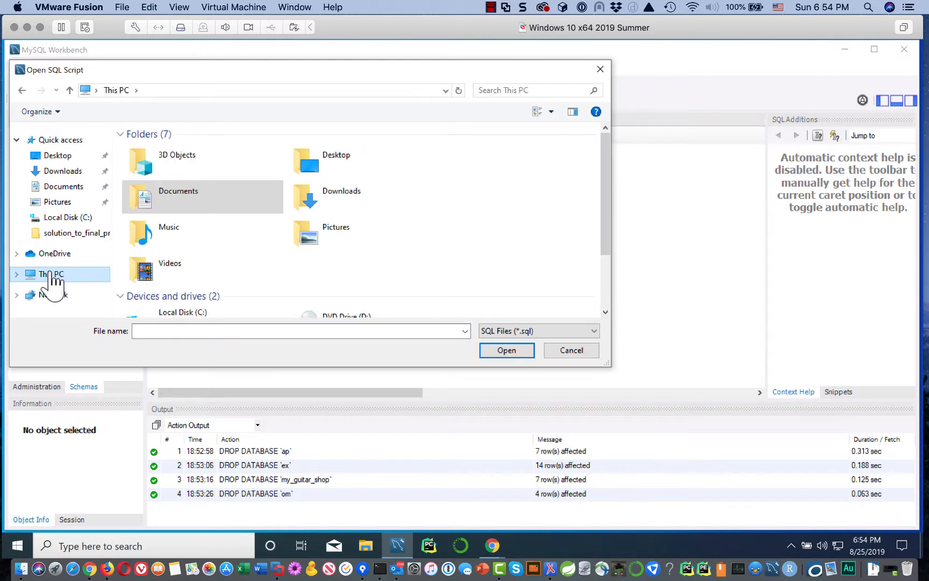
scroll(176, 255, down, 3)
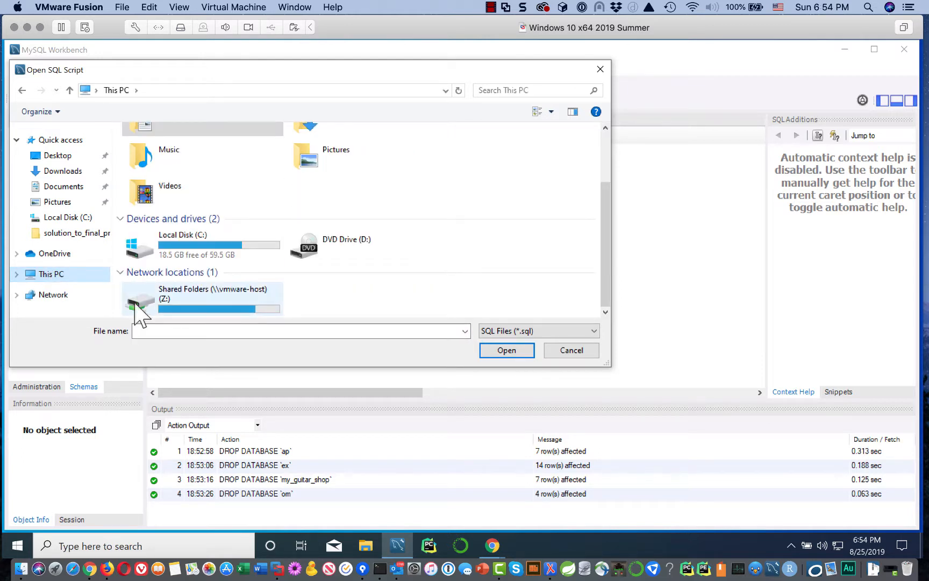
double_click(183, 252)
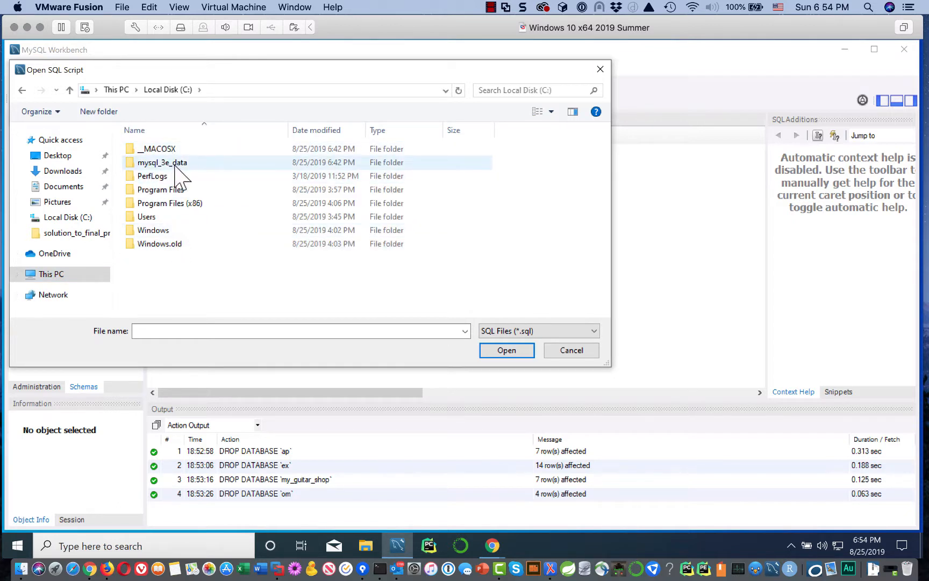
double_click(169, 164)
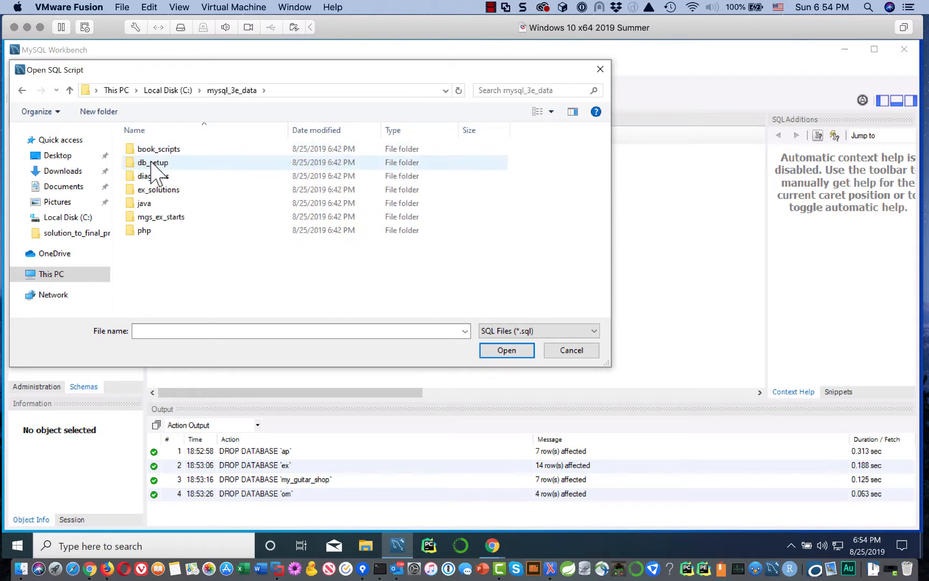
double_click(152, 163)
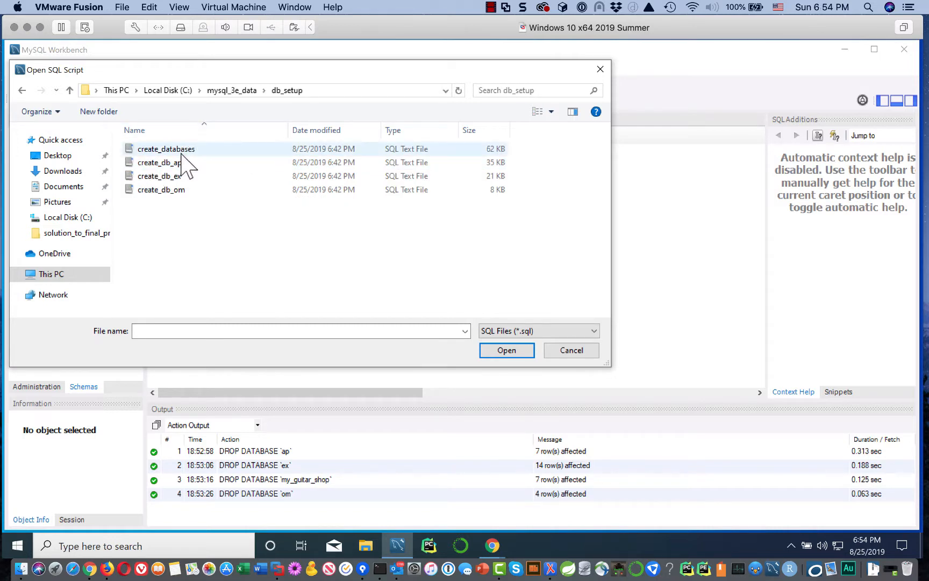
click(183, 151)
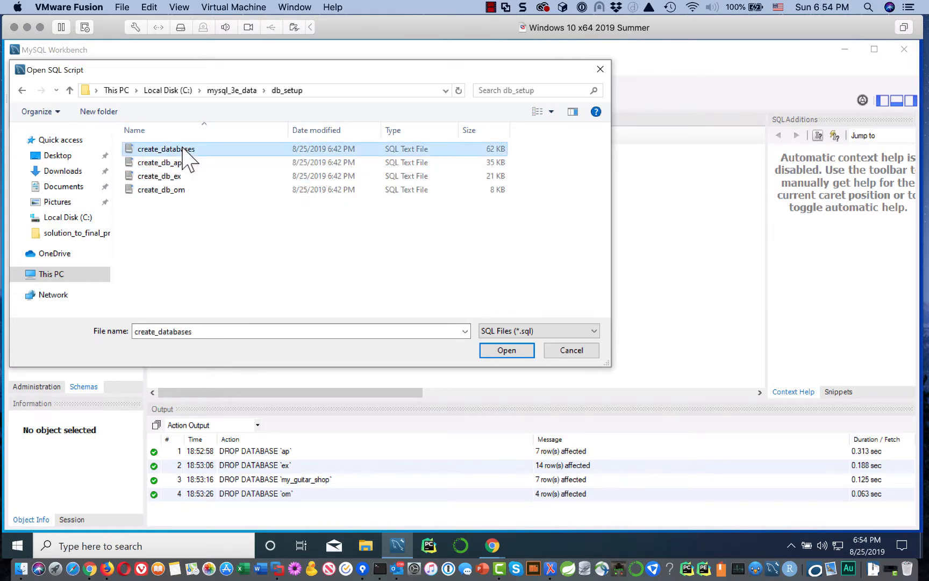
click(507, 351)
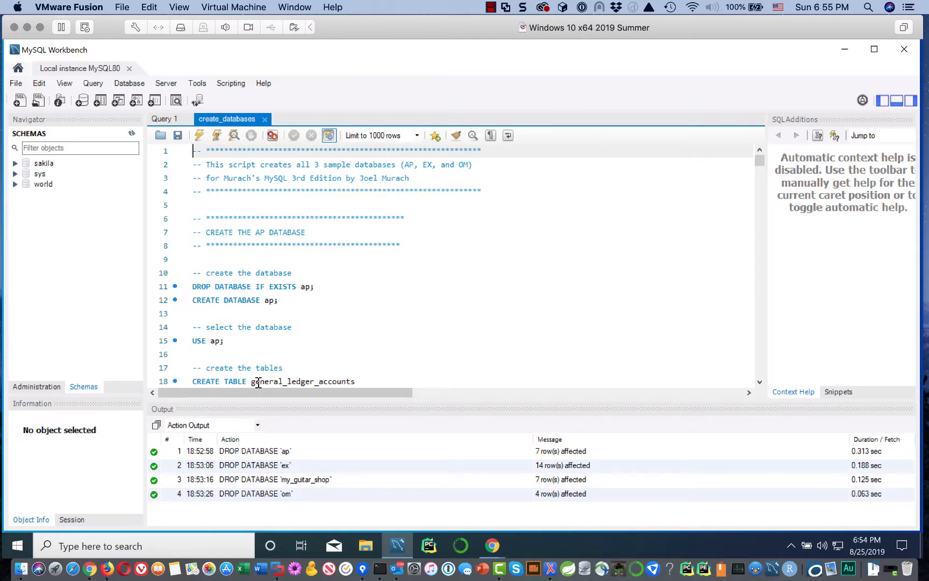
Step: Examine the AP database part of the create_databases script, from the database and table definitions to the general_ledger_accounts row inserts
scroll(387, 277, down, 15)
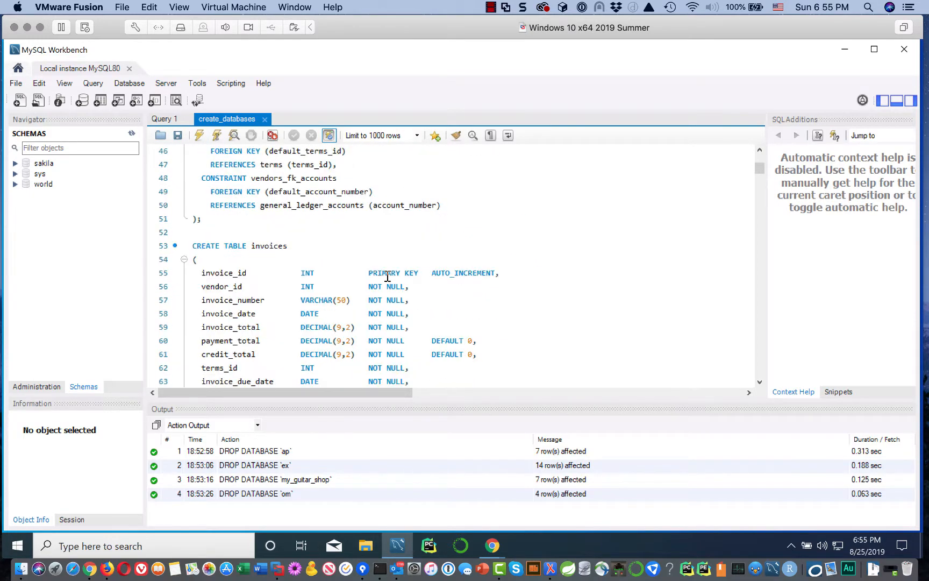
scroll(388, 278, down, 20)
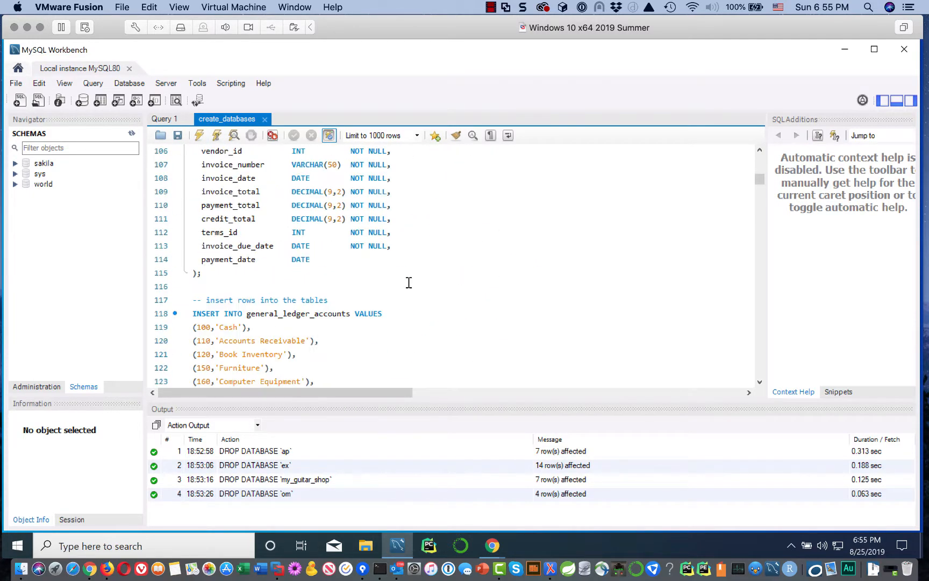
scroll(409, 283, down, 18)
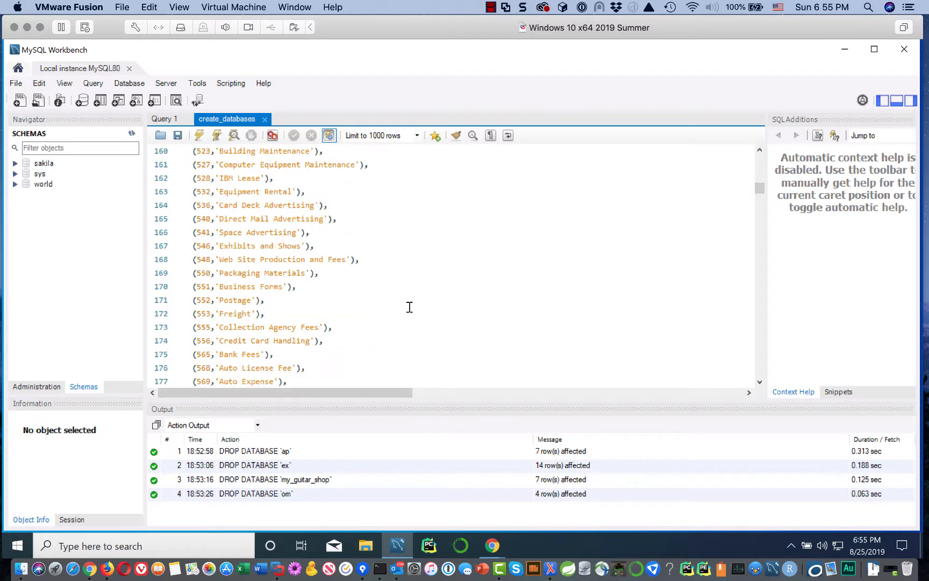
scroll(516, 312, down, 3)
scroll(521, 293, up, 5)
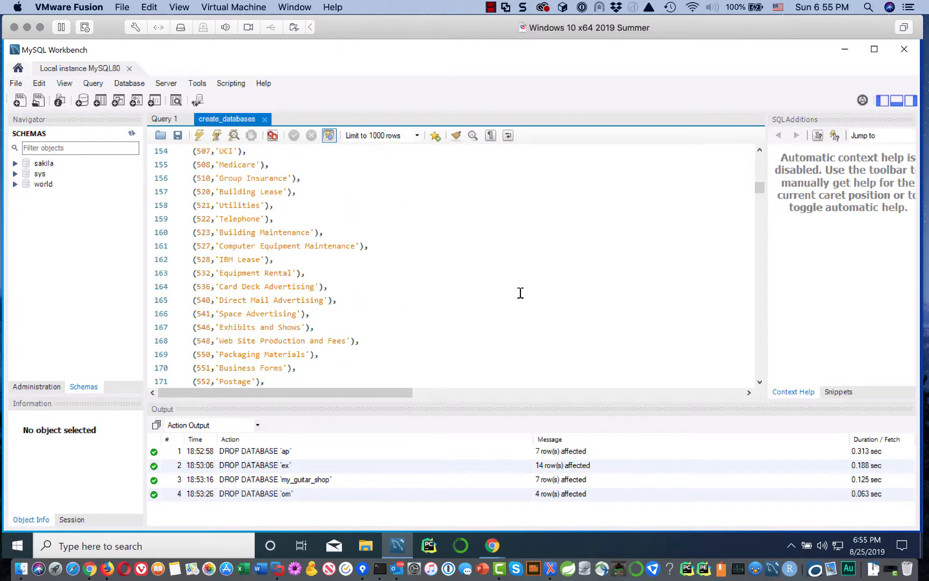
scroll(524, 290, up, 20)
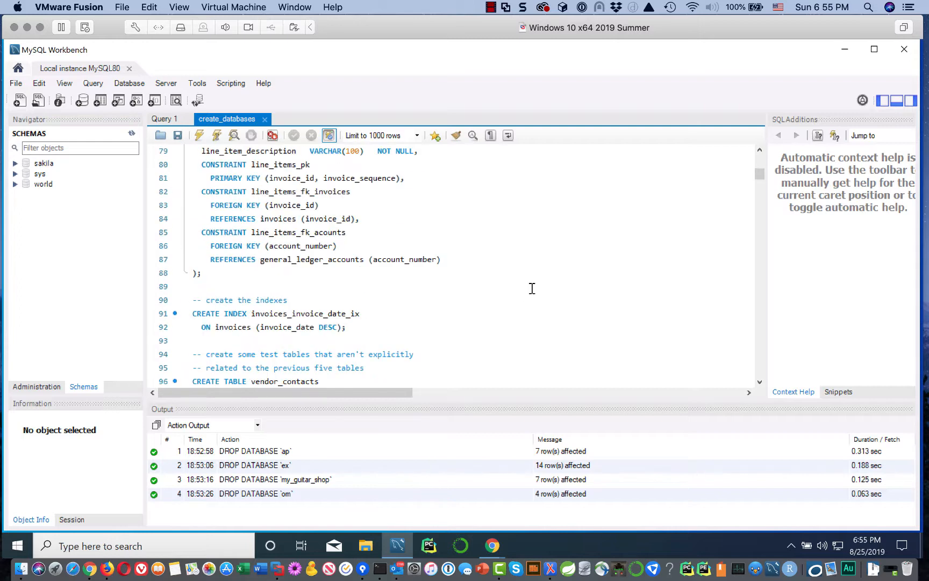
scroll(531, 282, up, 20)
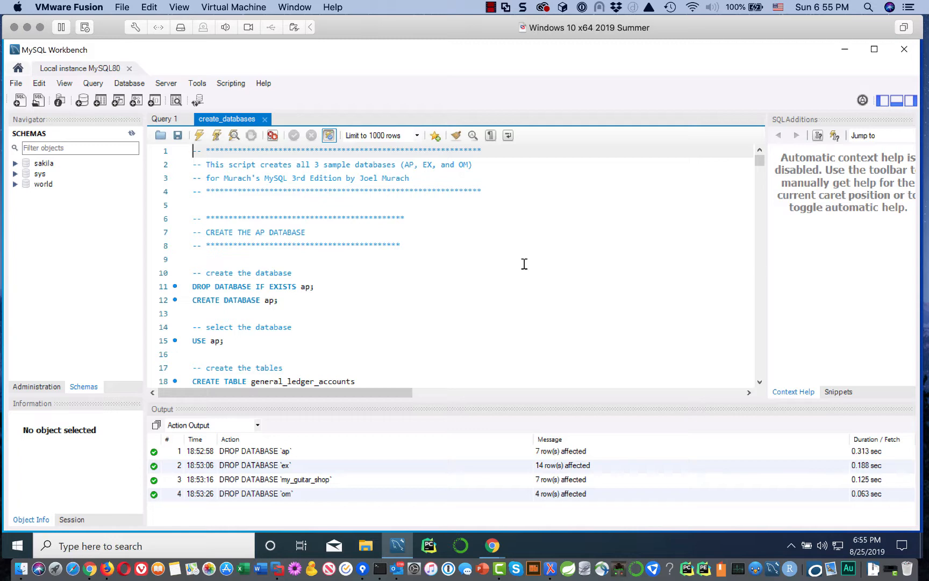
scroll(573, 265, down, 8)
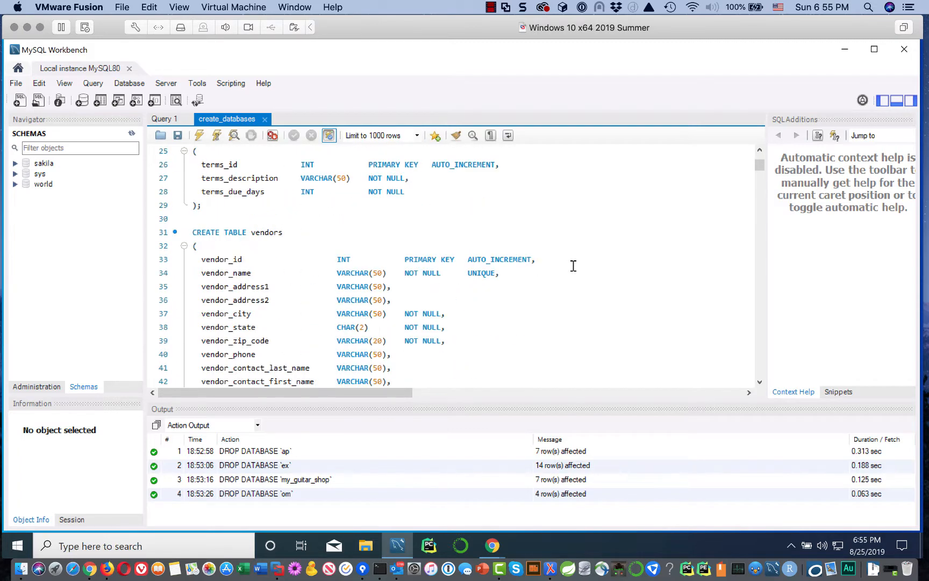
scroll(574, 266, down, 2)
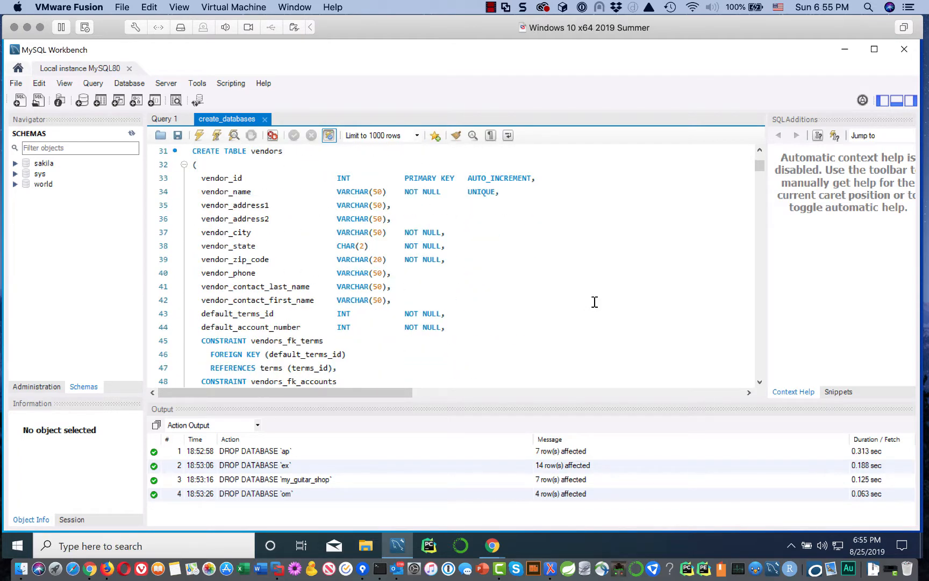
scroll(595, 302, down, 11)
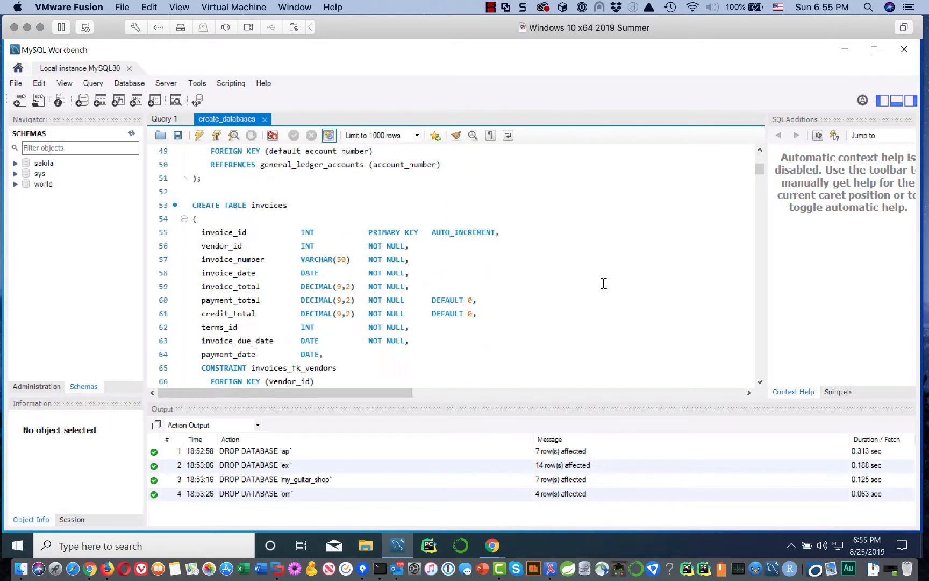
scroll(652, 249, down, 14)
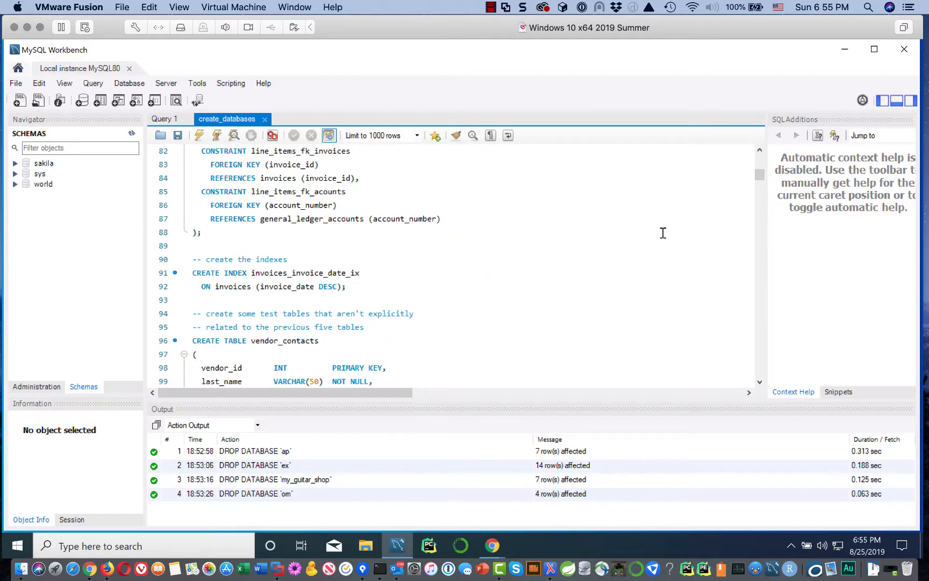
scroll(659, 237, down, 5)
scroll(658, 234, up, 3)
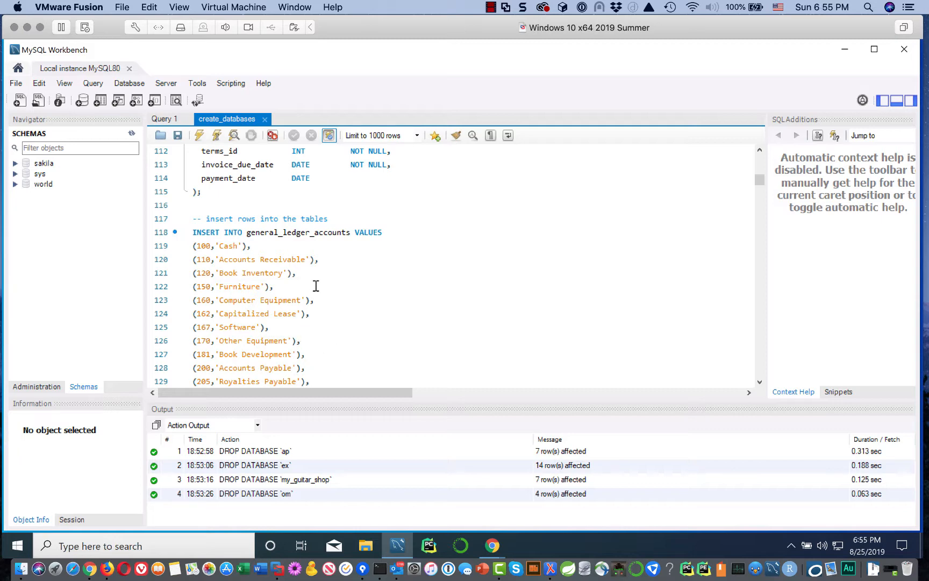
Step: Examine the opening lines of the create_databases script, including the DROP DATABASE IF EXISTS and CREATE DATABASE statements for ap
scroll(317, 285, up, 20)
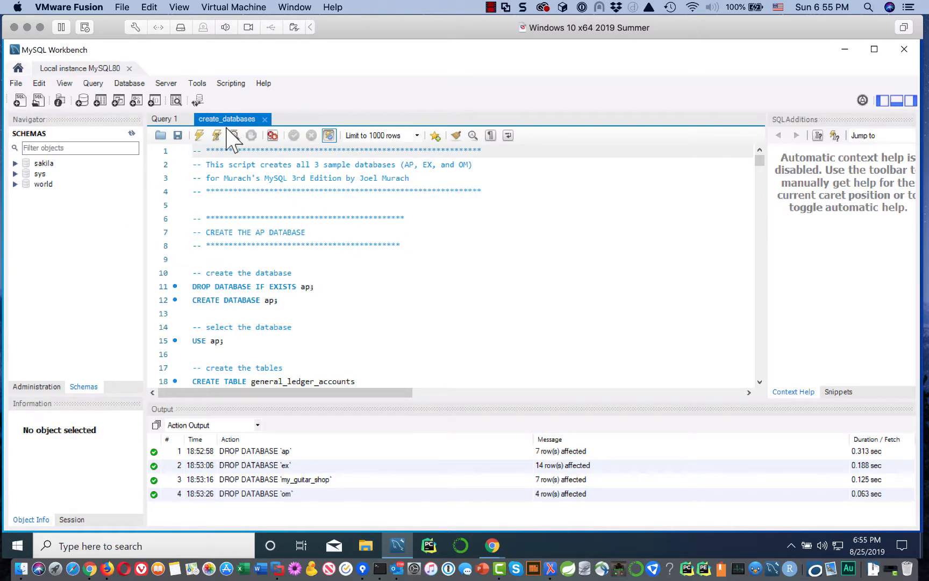
click(291, 301)
drag(291, 302, 168, 273)
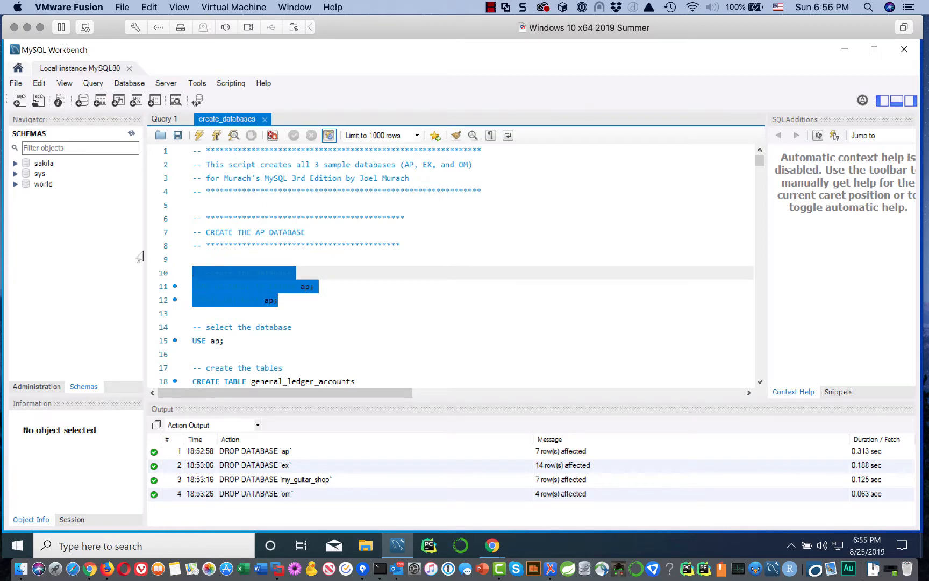
click(193, 152)
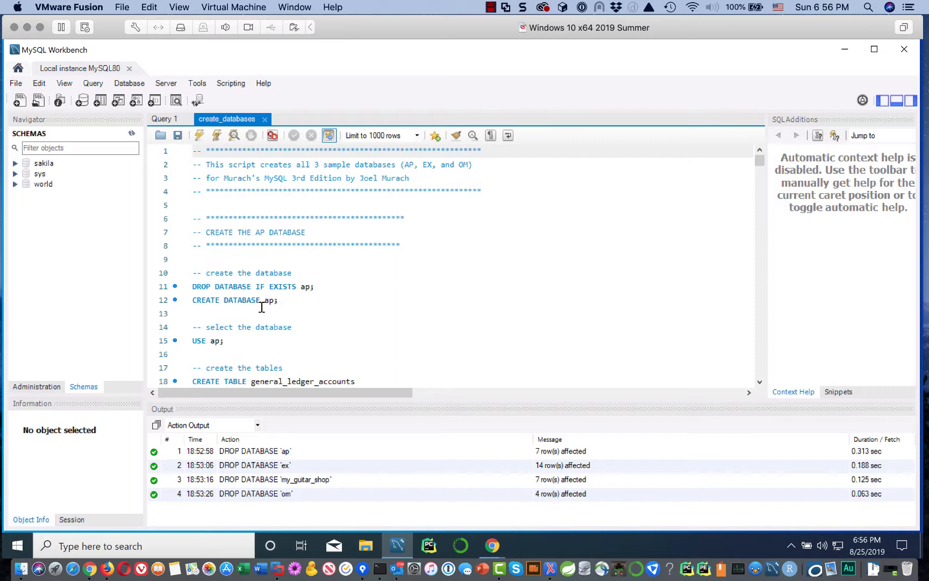
click(245, 285)
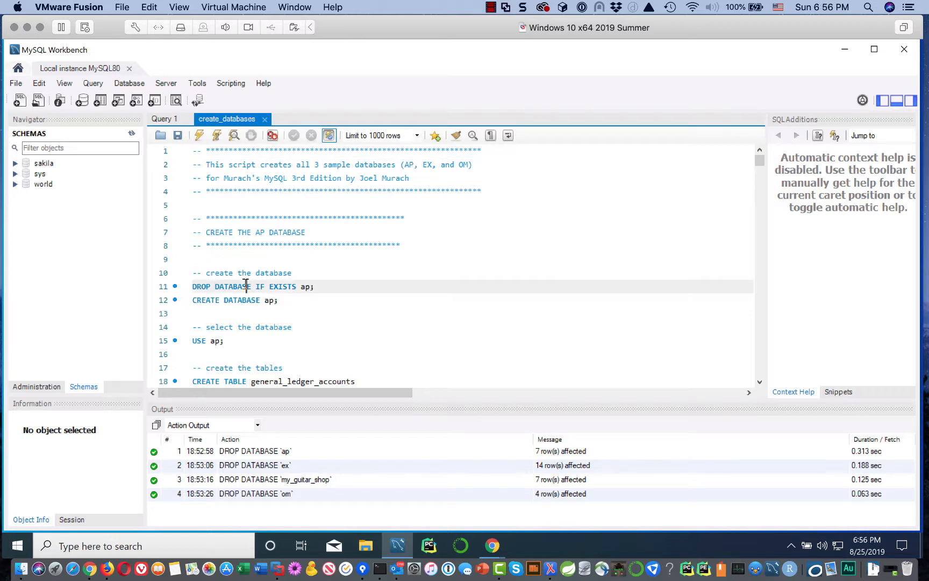
click(195, 258)
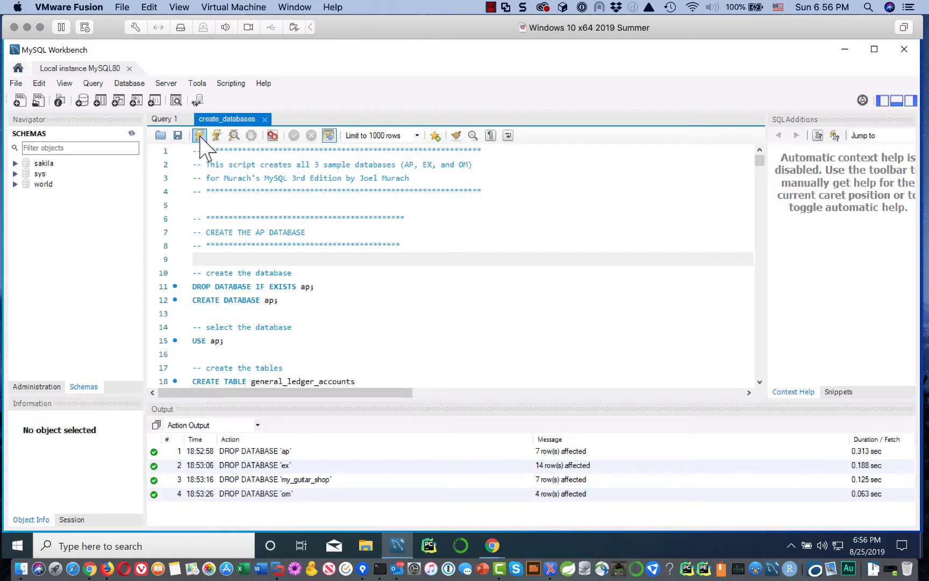
click(322, 289)
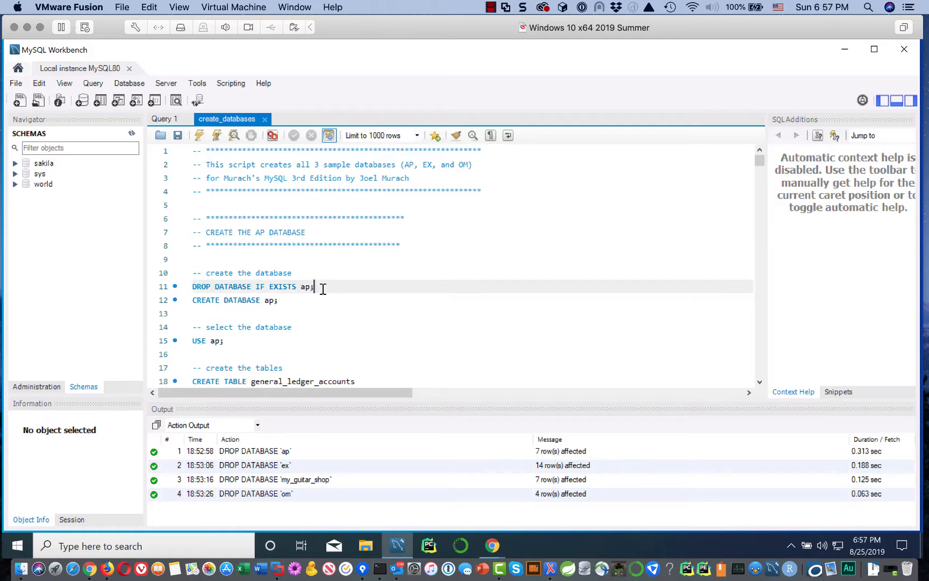
drag(315, 288, 186, 290)
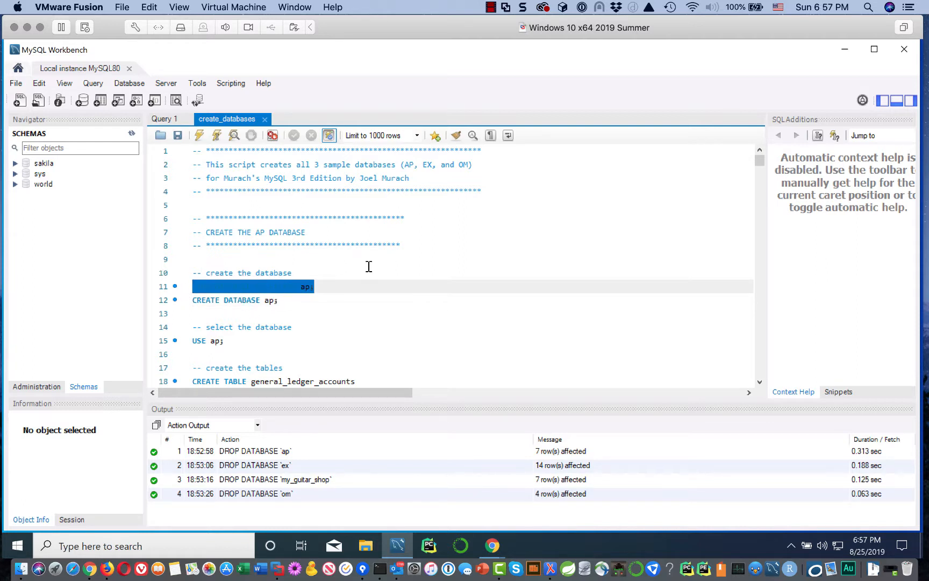
click(366, 293)
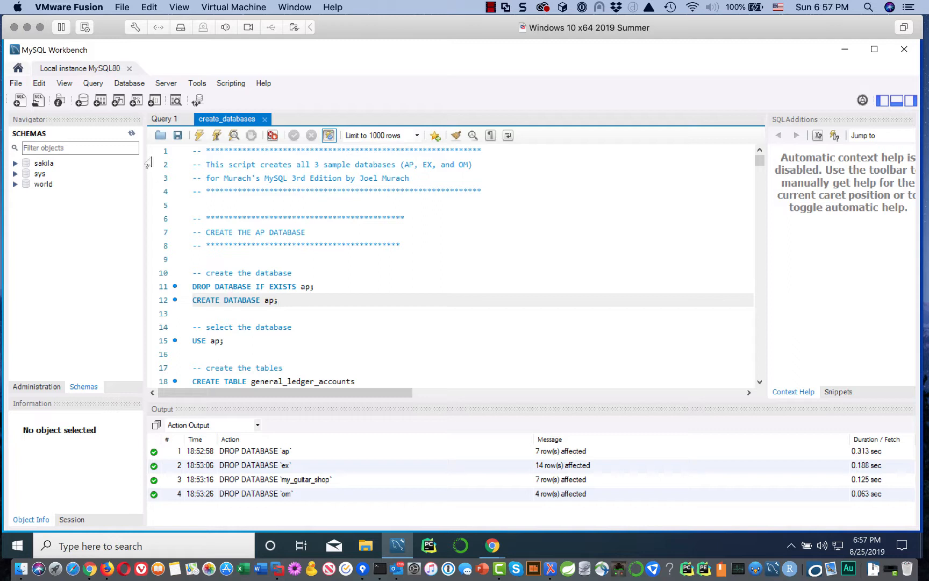
click(195, 153)
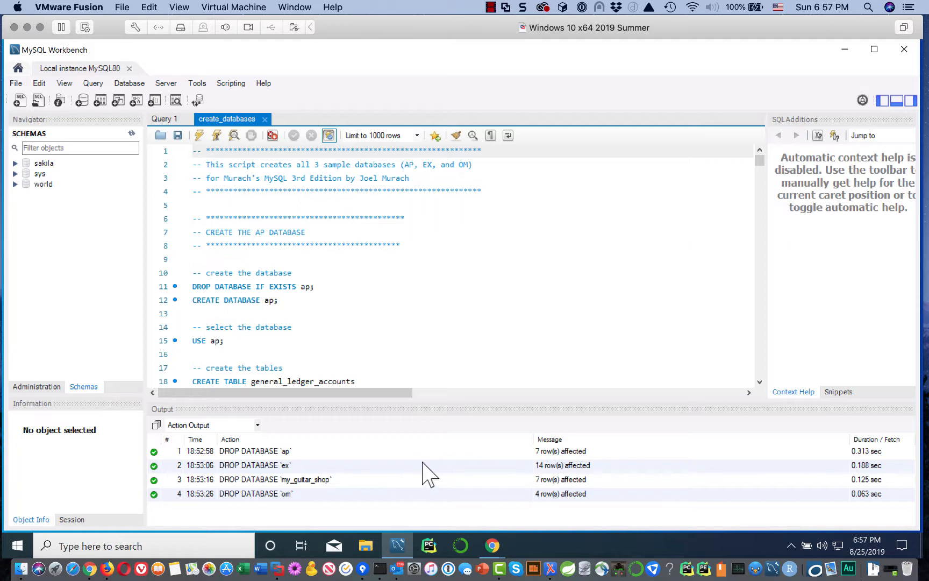
Step: Clear the action output history and execute the entire create_databases script
right_click(424, 464)
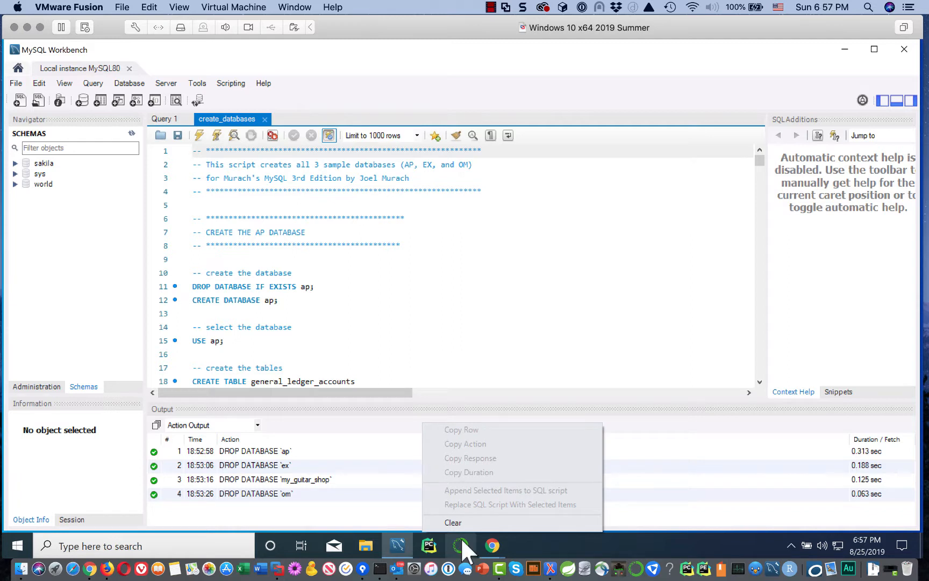
click(454, 522)
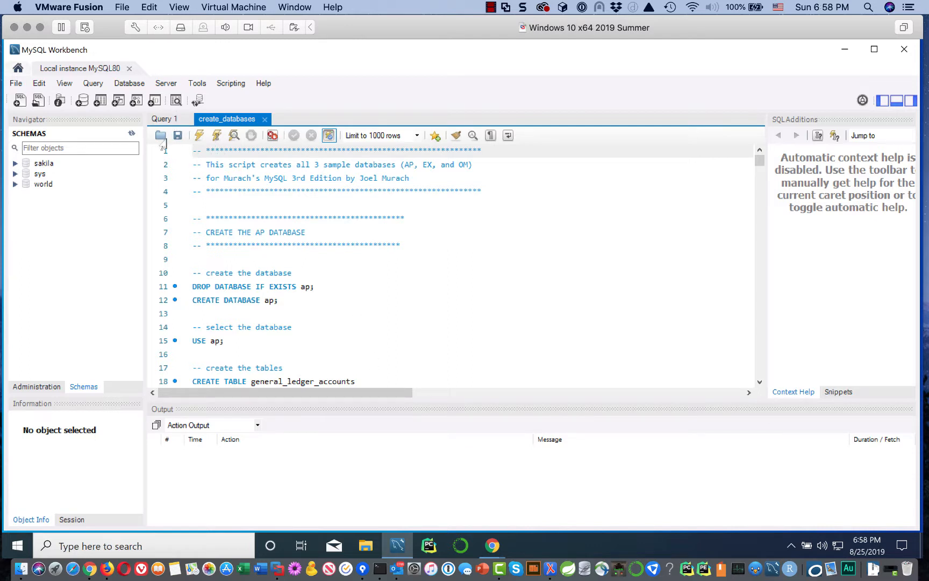
click(200, 135)
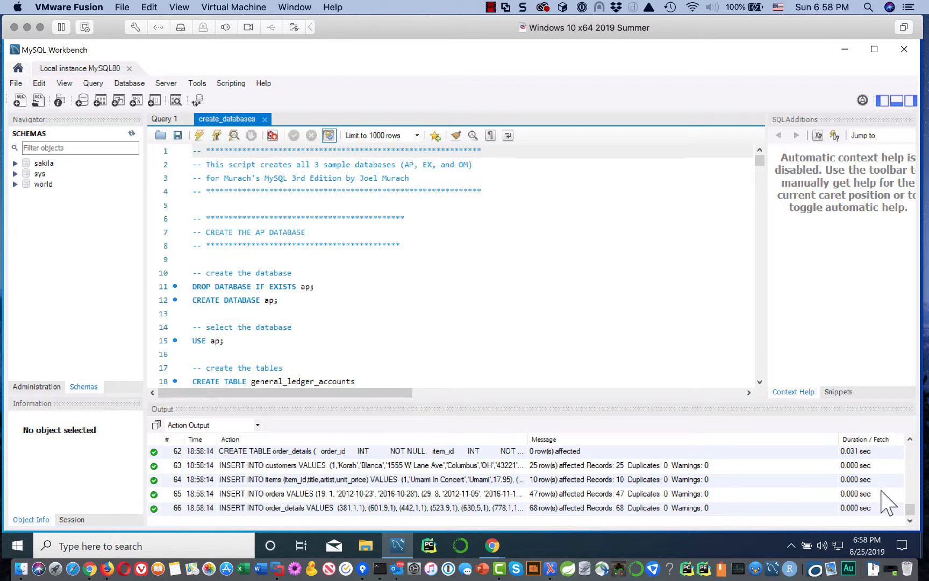
Step: Review the last part of the action output for the executed script, including the om database statements
drag(910, 507, 909, 498)
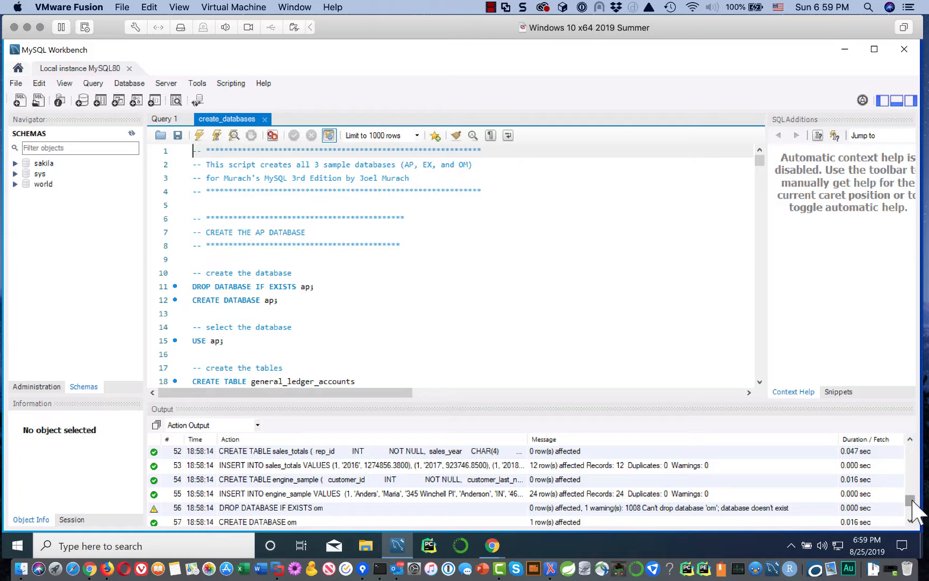
drag(910, 499, 925, 530)
click(901, 466)
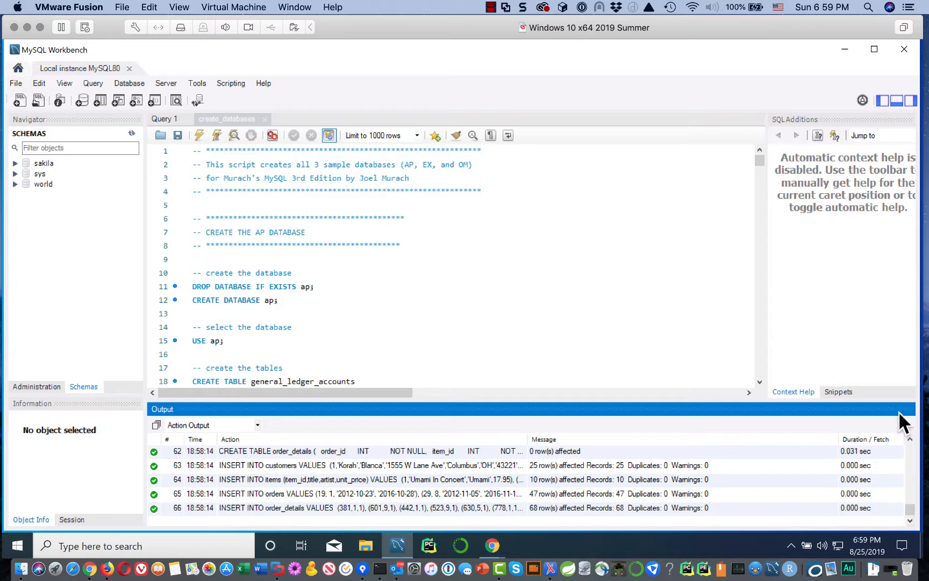
Step: Refresh the schema list, then expand the om, ex and ap schemas and the tables of ap
click(64, 218)
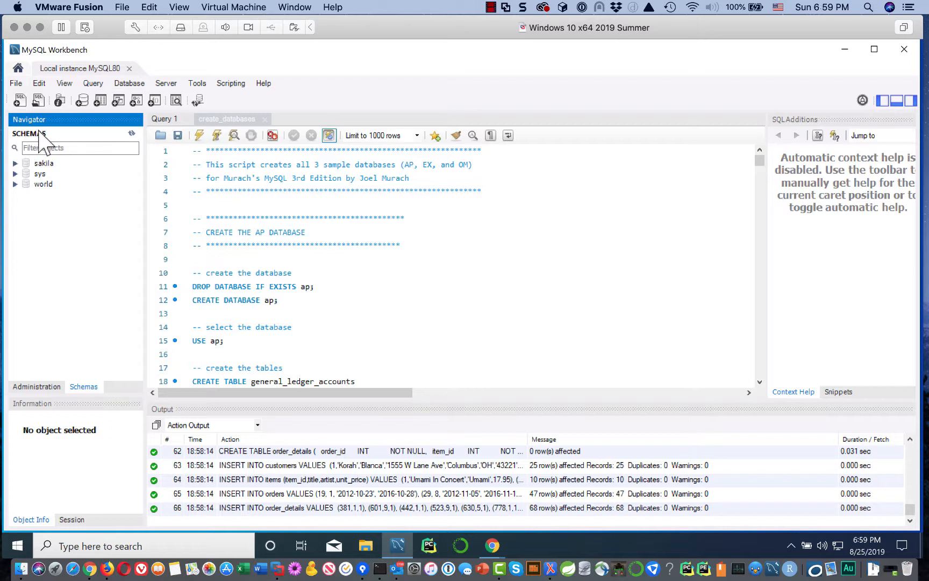
click(132, 133)
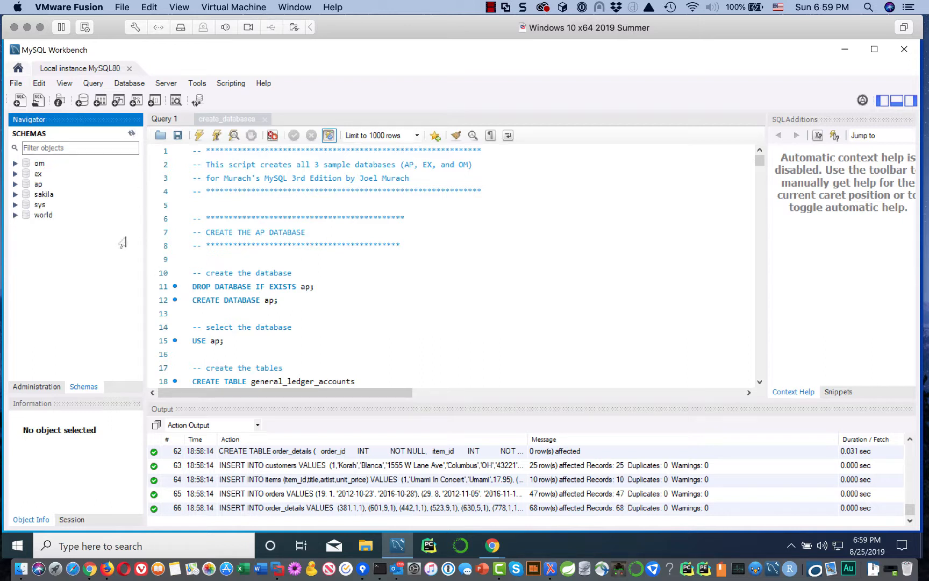
click(15, 163)
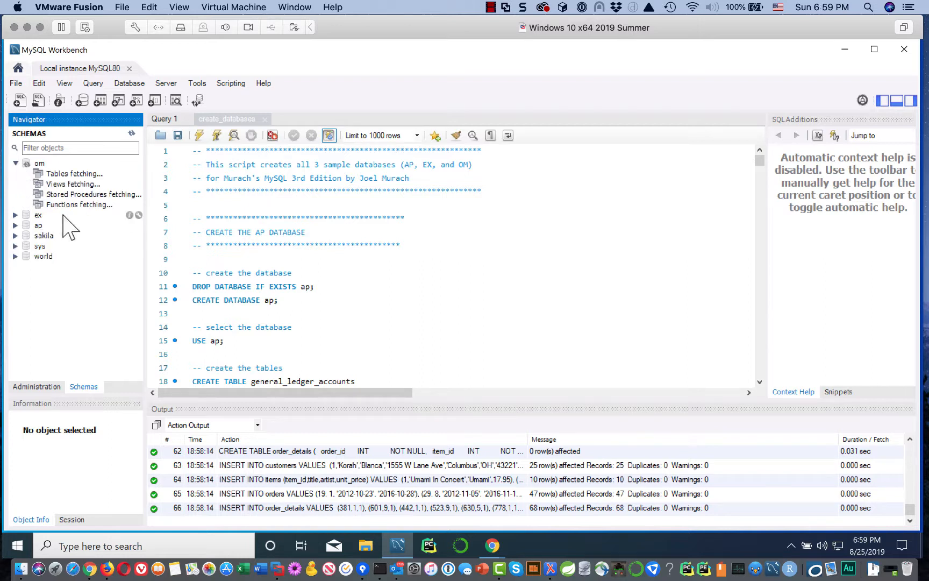
click(15, 215)
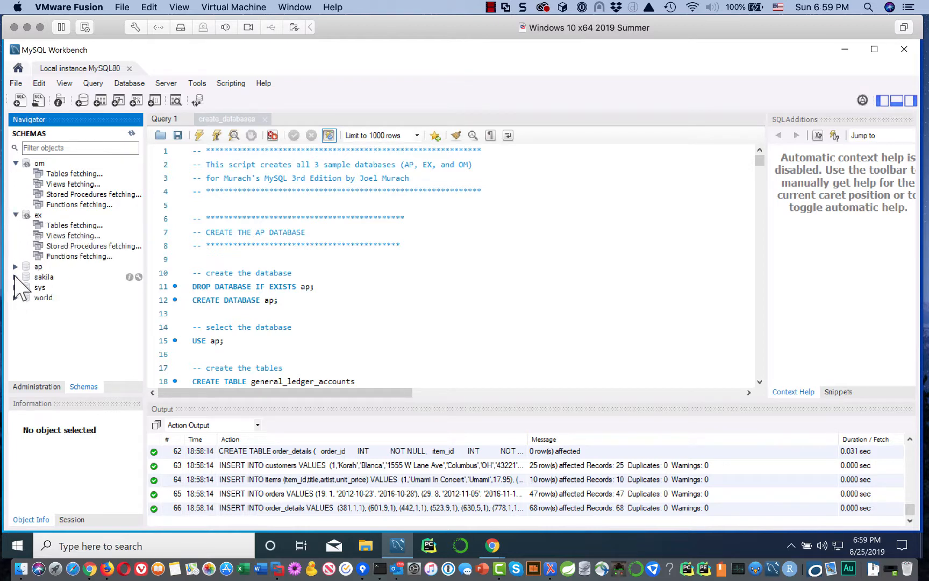
click(15, 266)
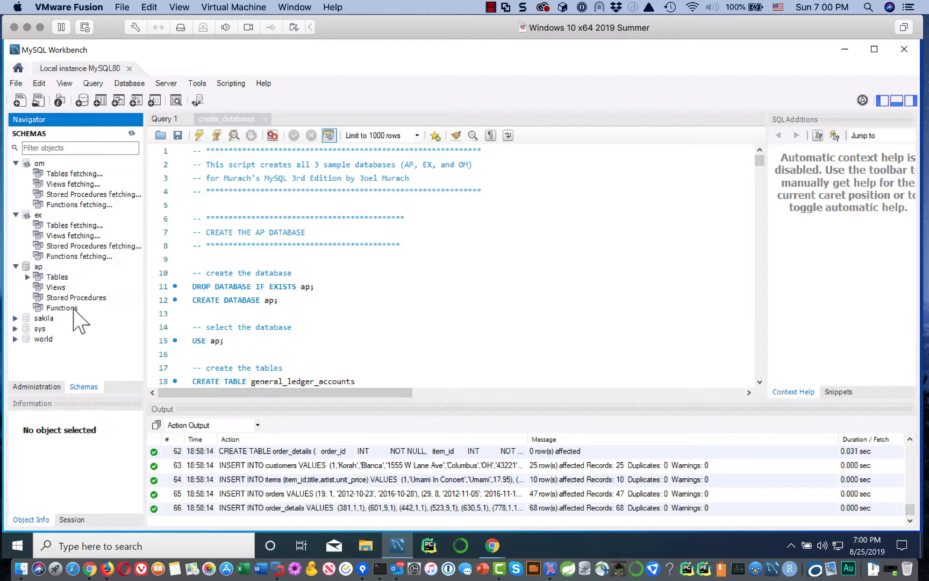
click(28, 277)
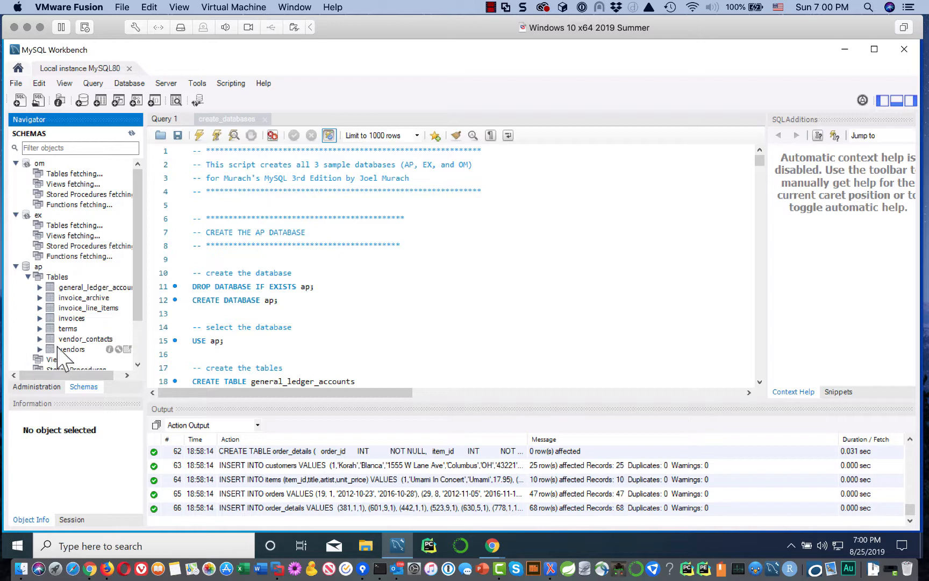
Step: Query all rows of the ap vendors table and browse the returned records through to the last one
click(128, 350)
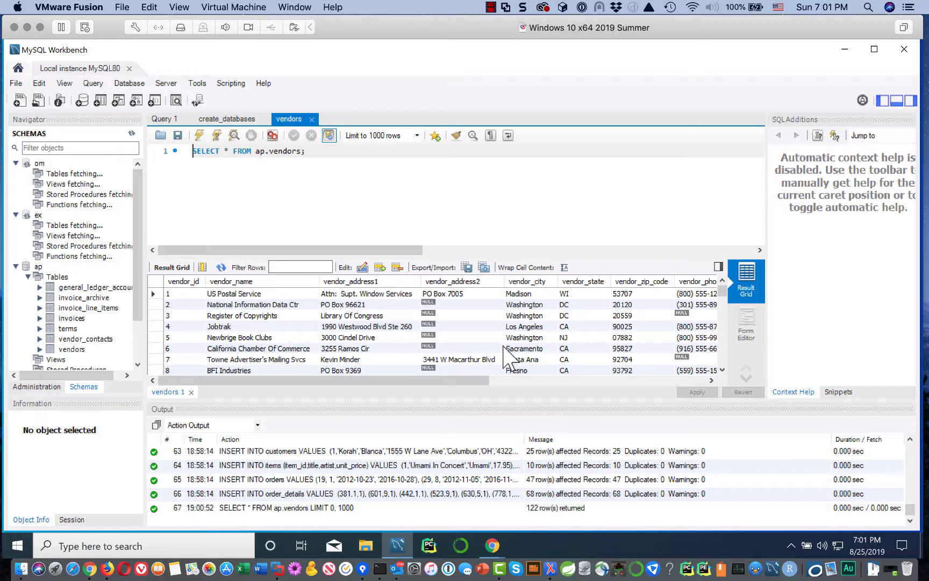
scroll(524, 329, down, 4)
scroll(525, 330, down, 12)
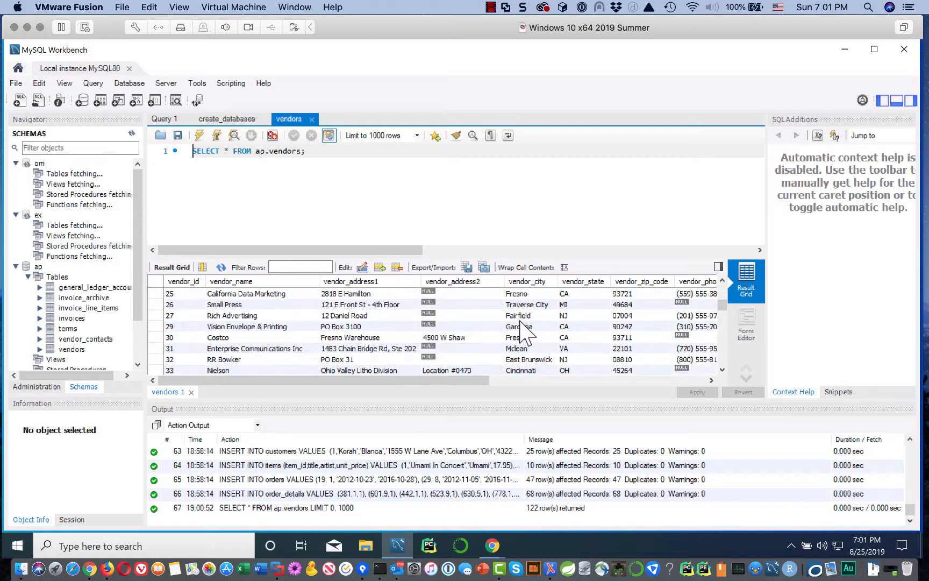
scroll(533, 317, down, 13)
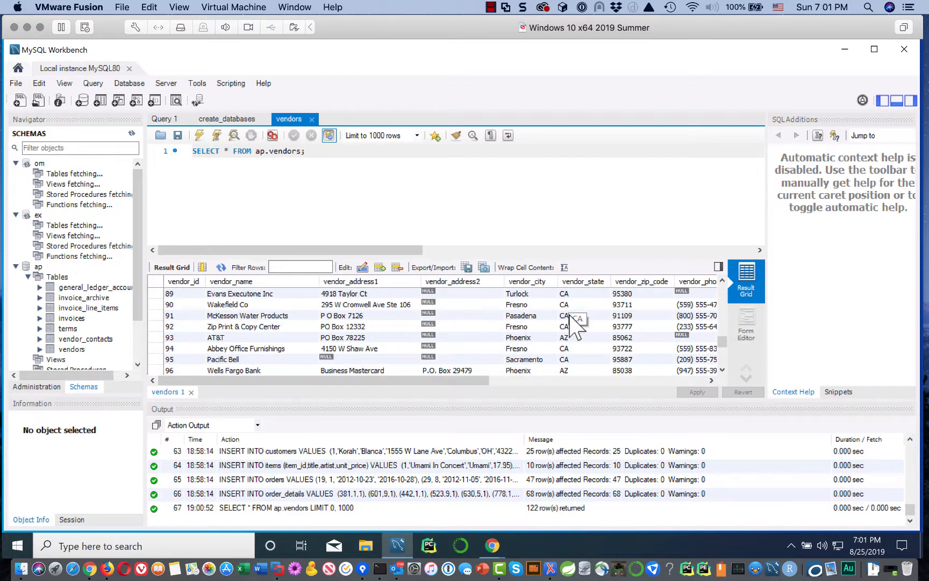
scroll(574, 323, down, 6)
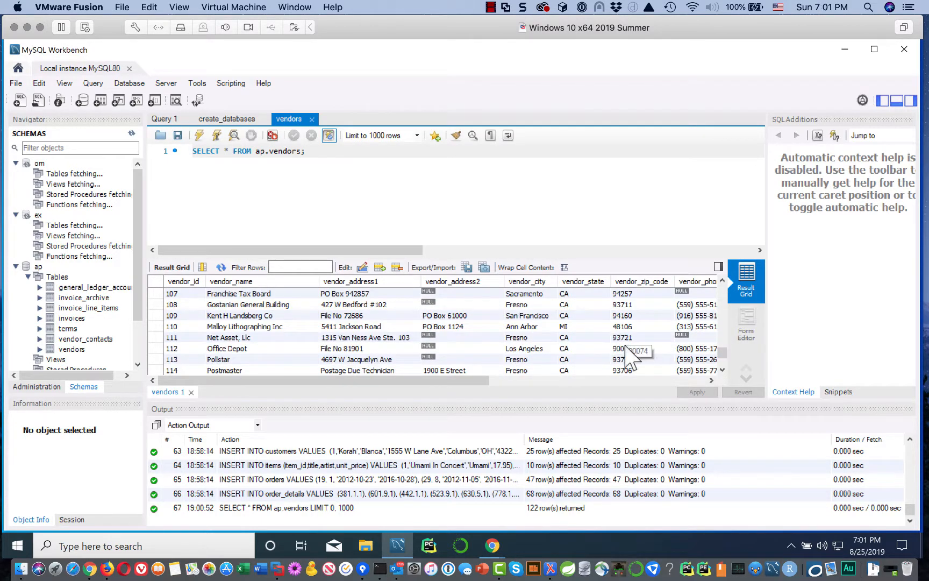
scroll(638, 352, down, 4)
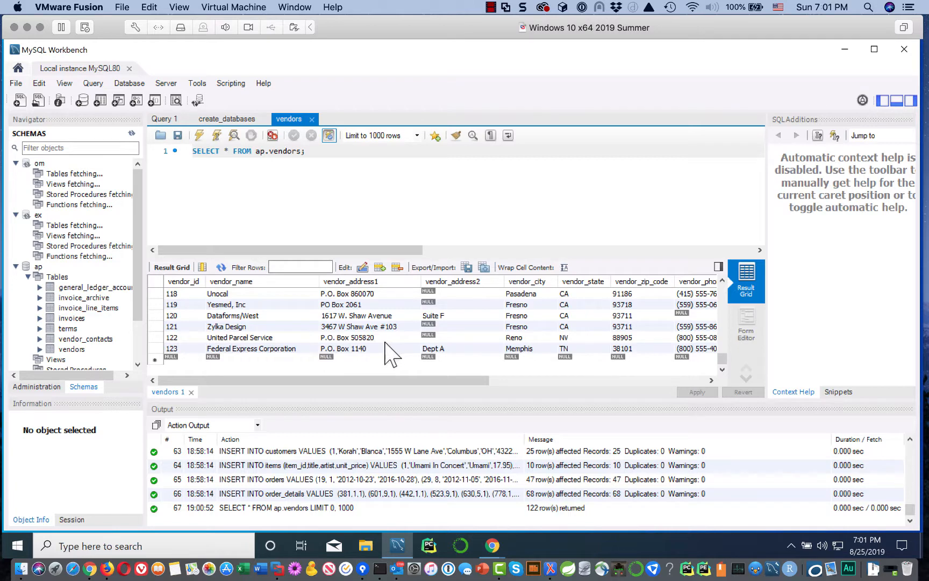
scroll(391, 355, up, 10)
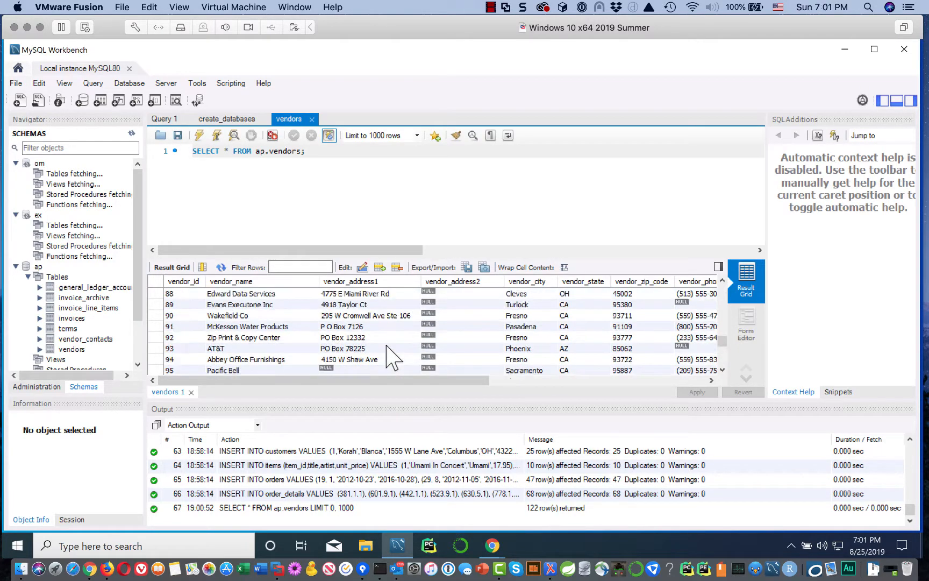
scroll(392, 358, up, 3)
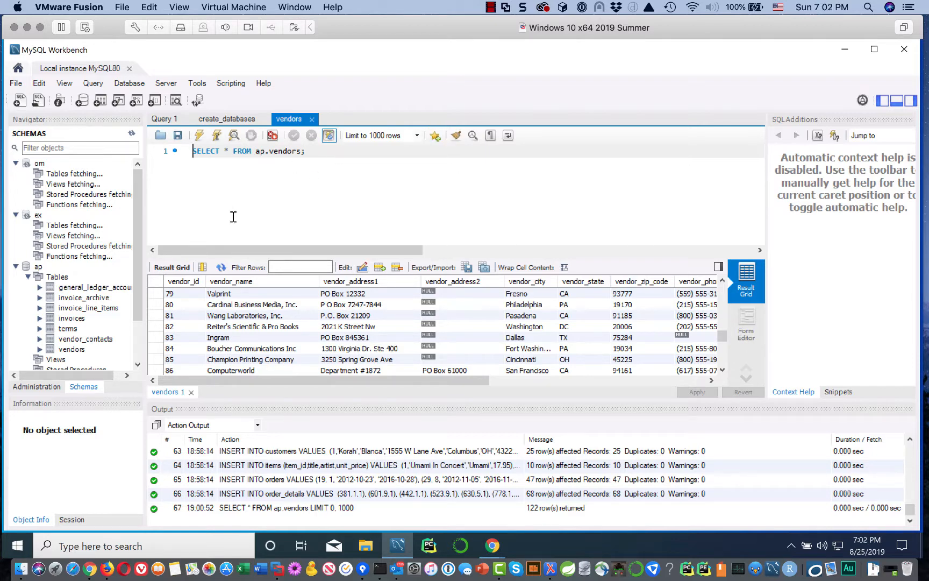
Step: Inspect the SELECT query for ap.vendors and the available row limit options, leaving the limit as it is
mouse_move(119, 269)
double_click(214, 155)
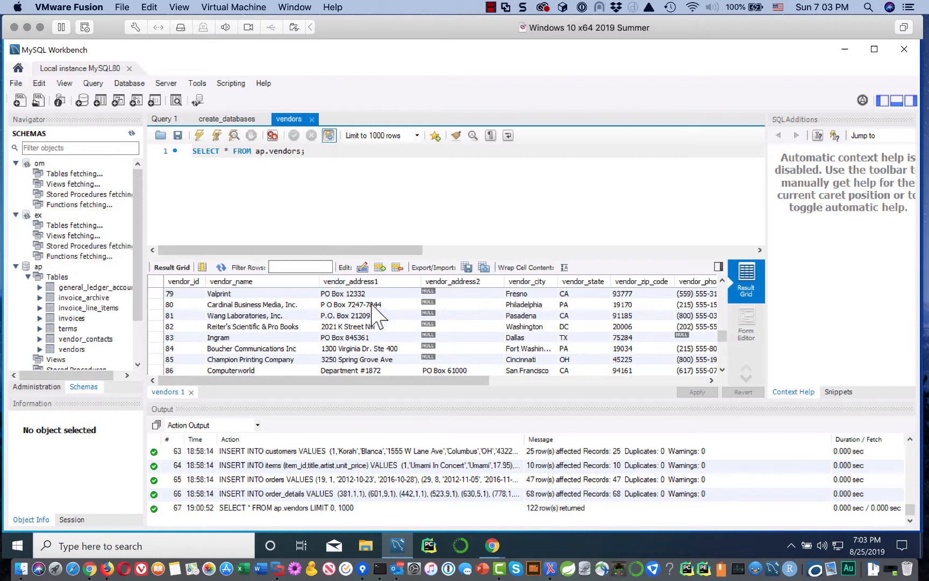
click(371, 136)
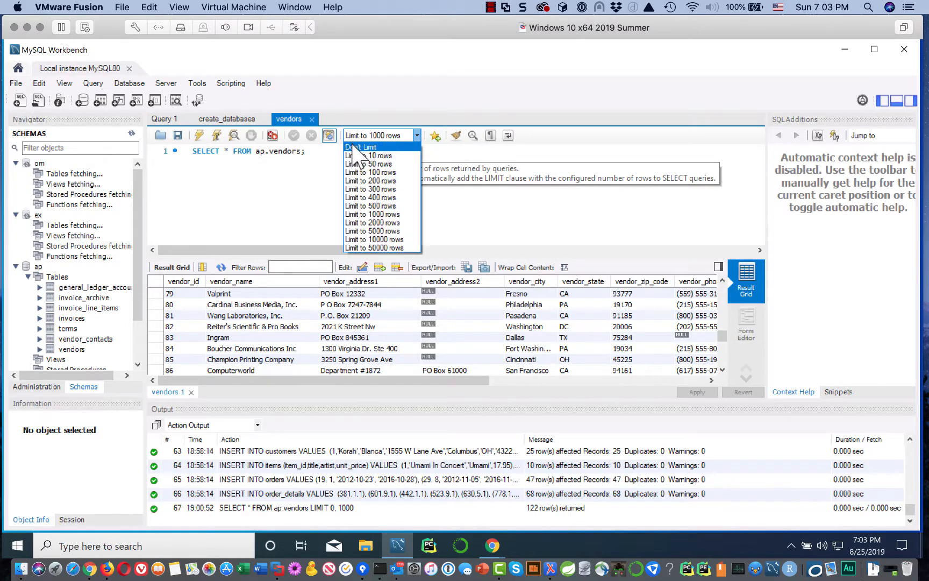
click(272, 183)
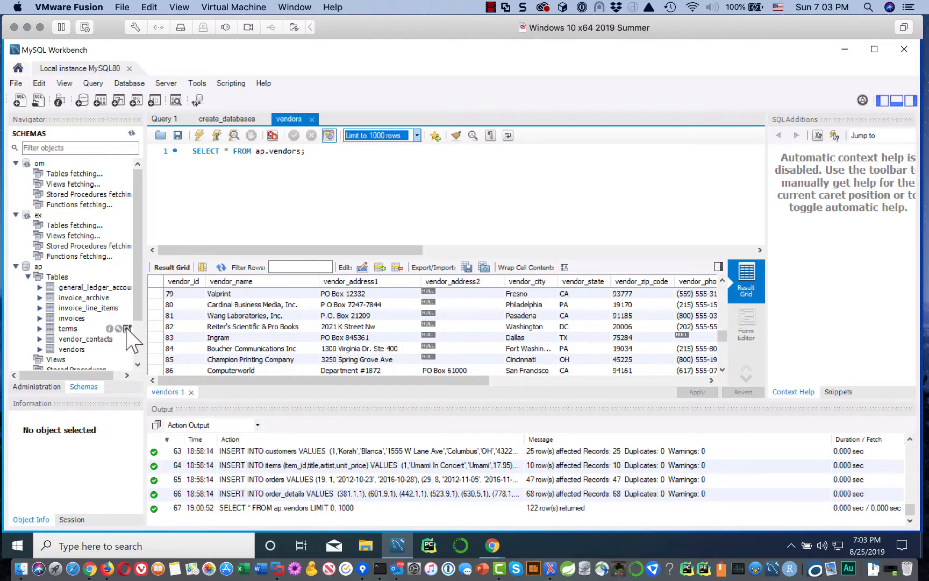
click(332, 151)
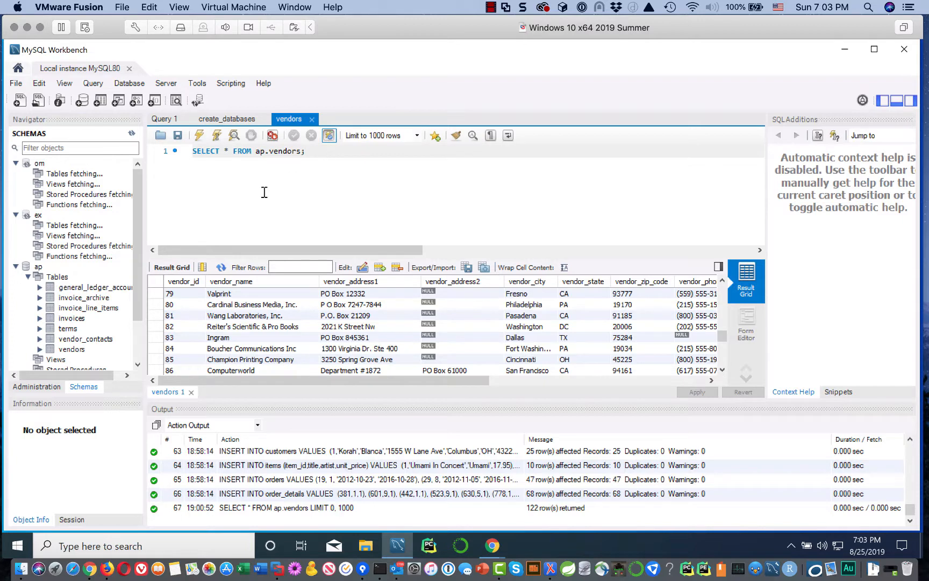
Step: Create a new SQL query file containing "select * from ap.terms;" and execute it
click(20, 102)
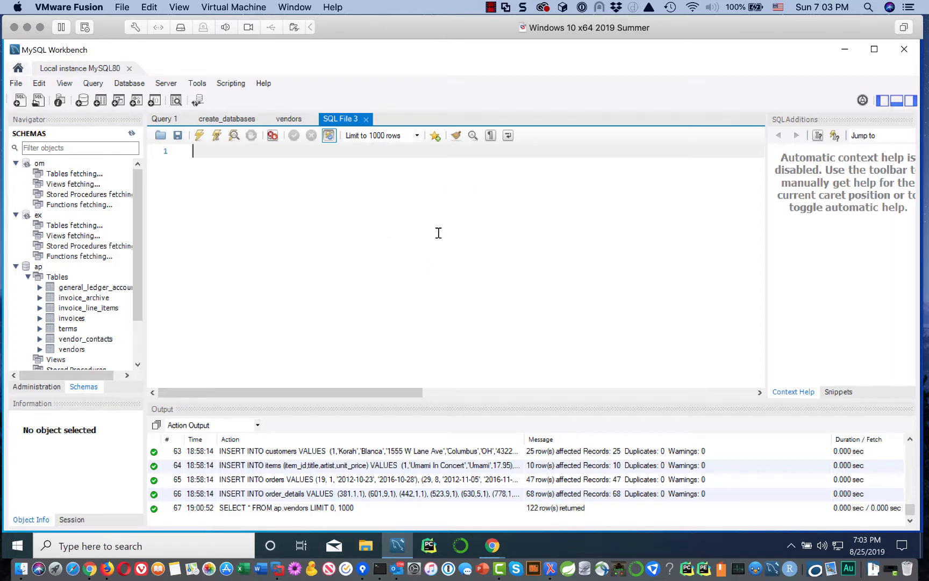
text(select * from ap)
text(.)
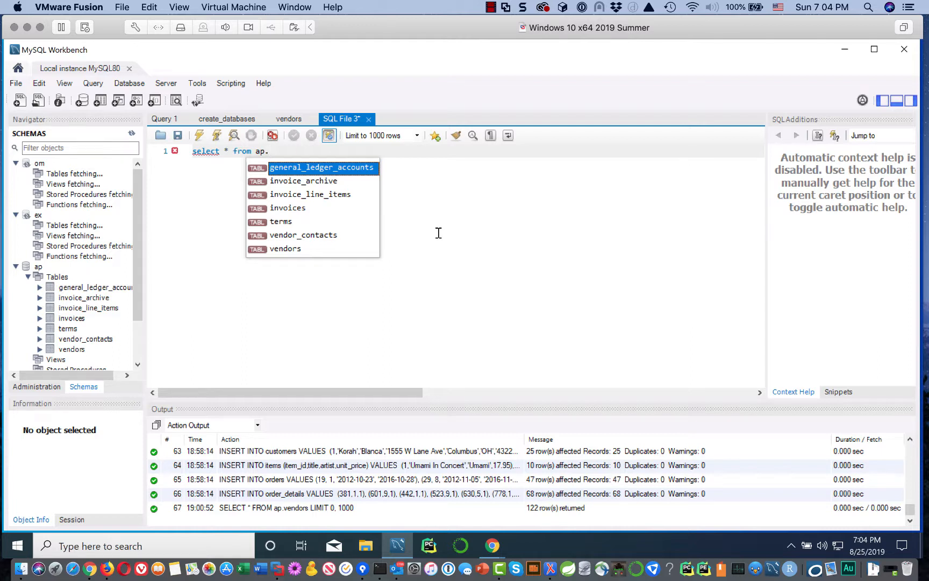
text(terms;)
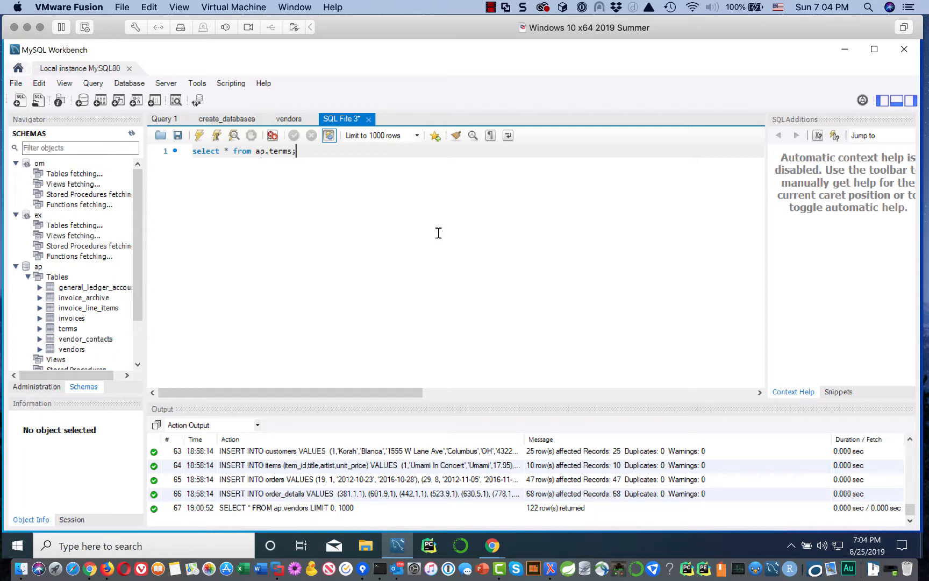
click(200, 136)
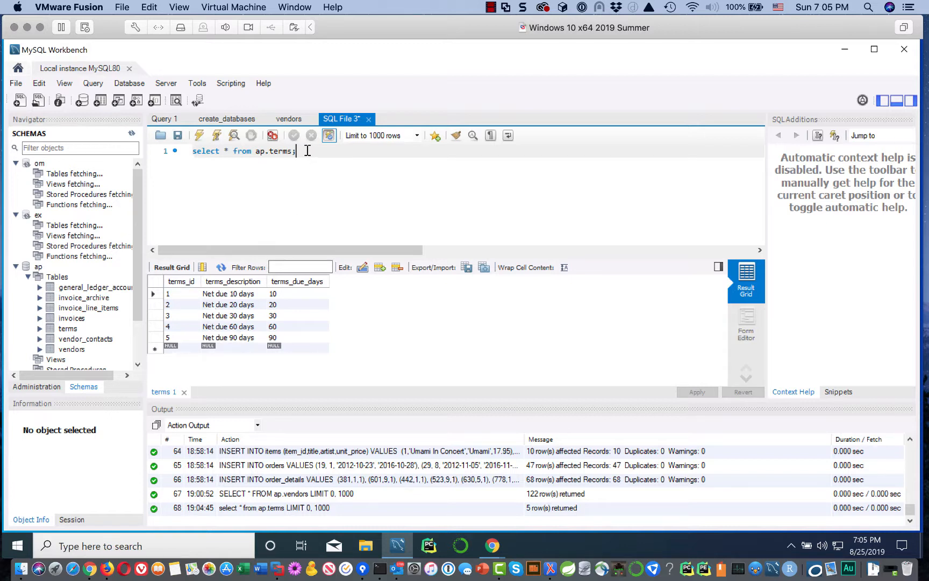
drag(307, 151, 187, 144)
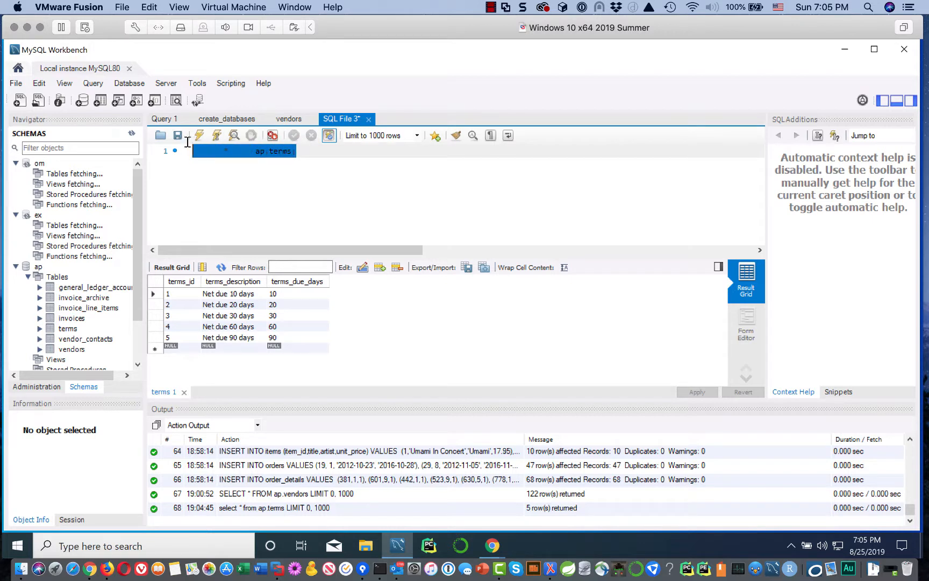
click(276, 173)
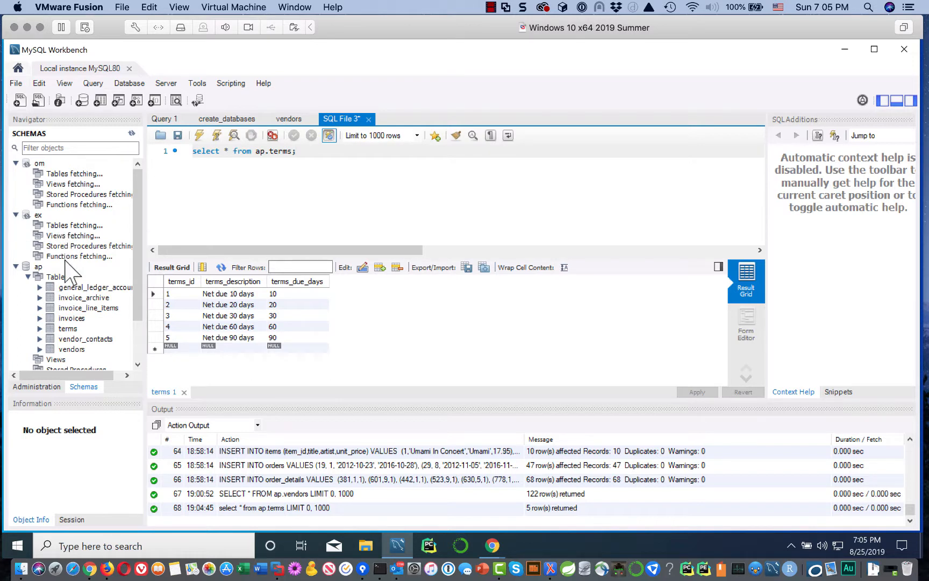
Step: Refresh the schema list, then restart MySQL Workbench and reopen the Local instance MySQL80 connection
click(26, 216)
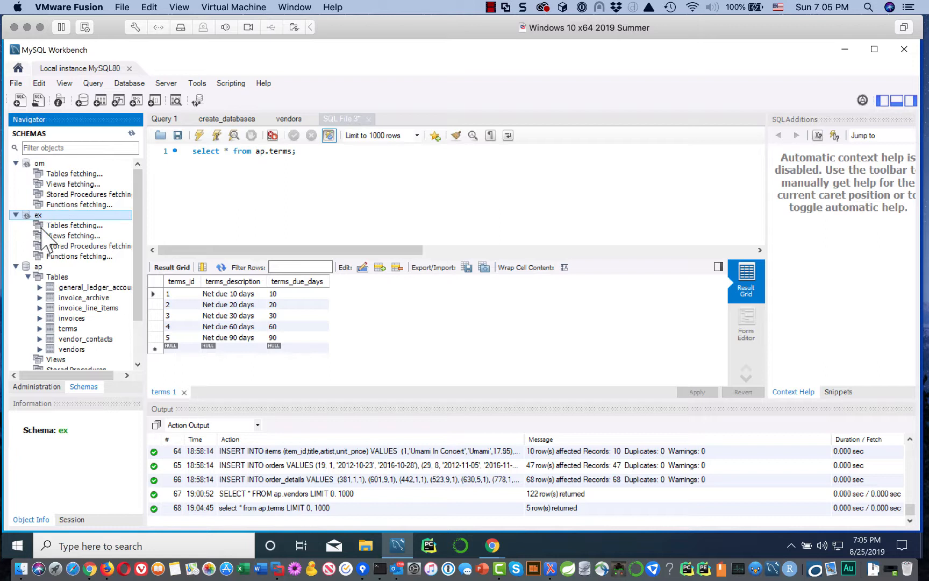
click(130, 132)
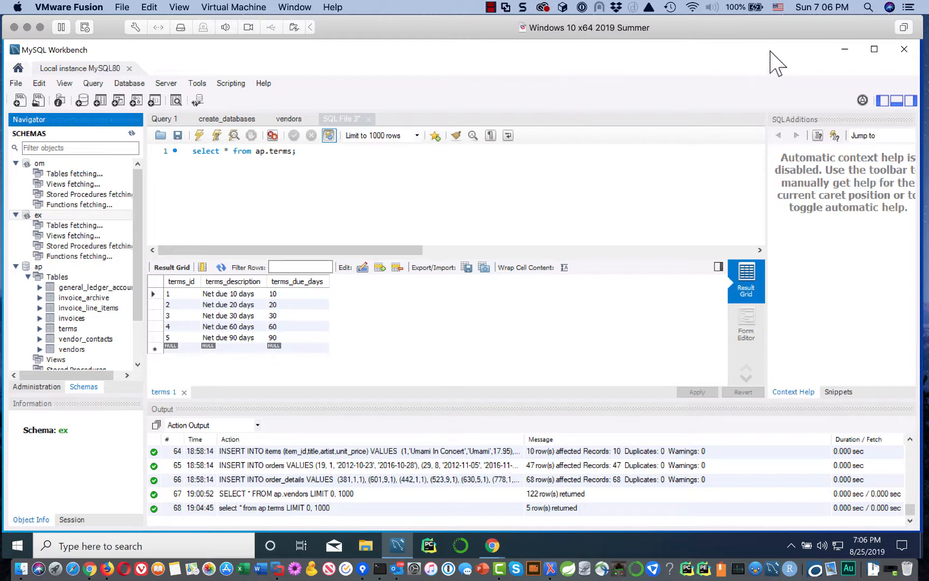
click(904, 49)
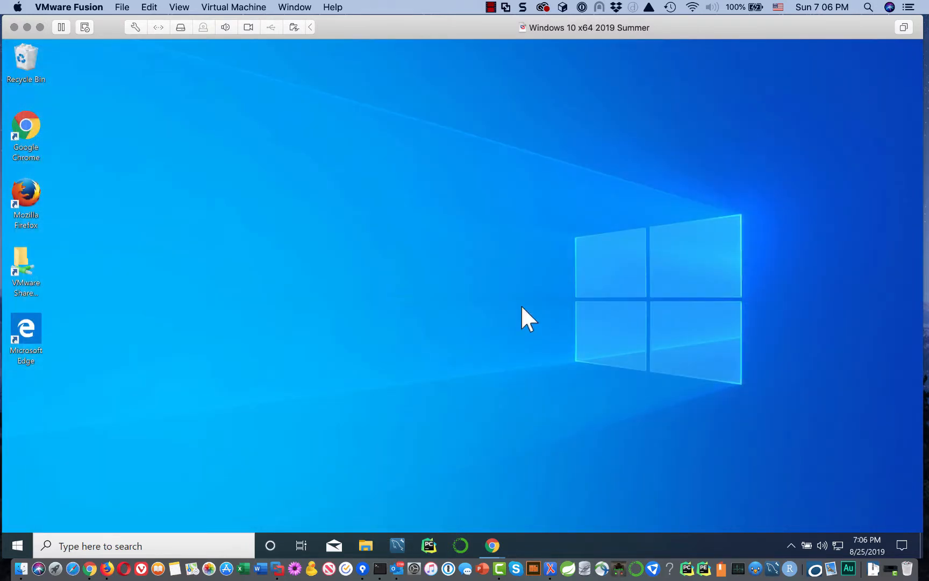
click(396, 541)
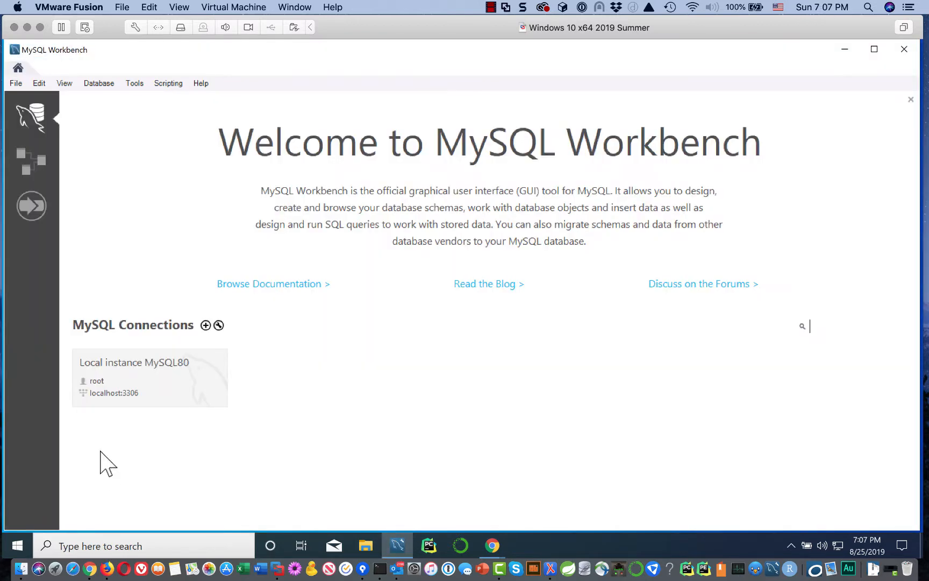
click(129, 382)
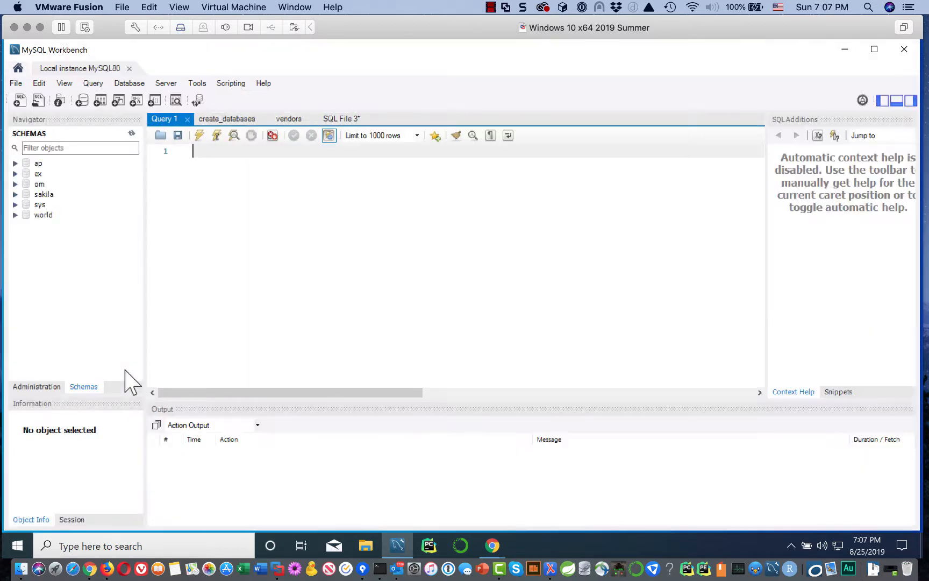
Step: Query all rows of the orders table in the om schema, then collapse the om schema
click(15, 184)
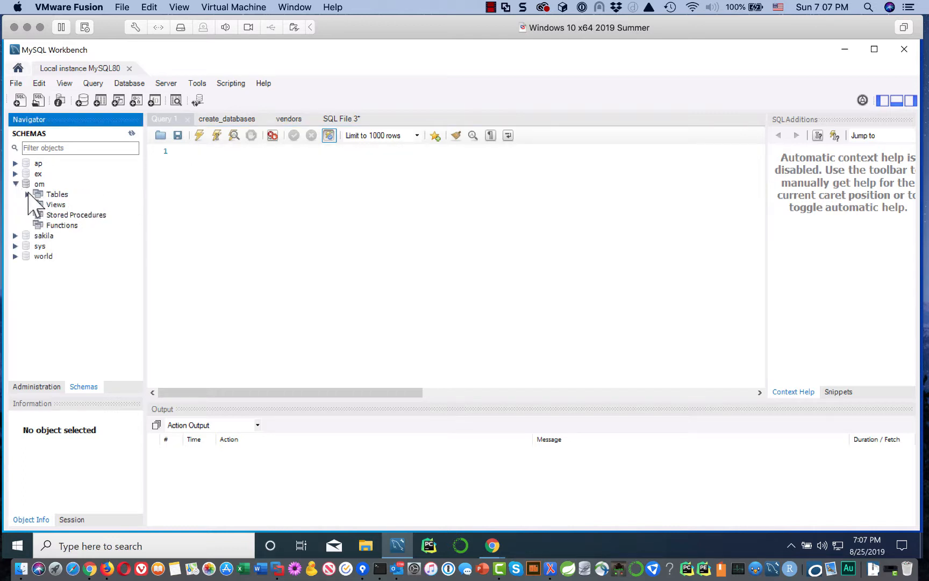
click(27, 194)
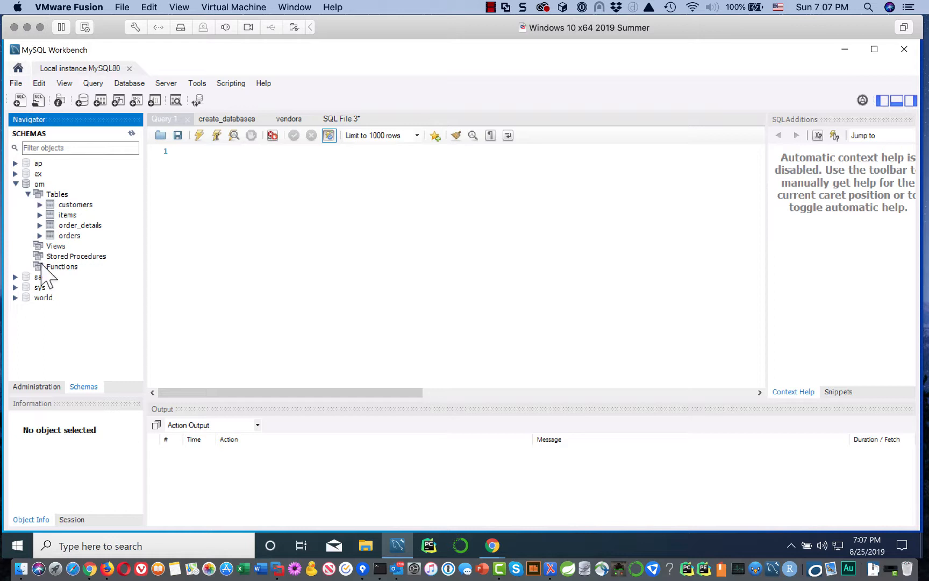
mouse_move(62, 236)
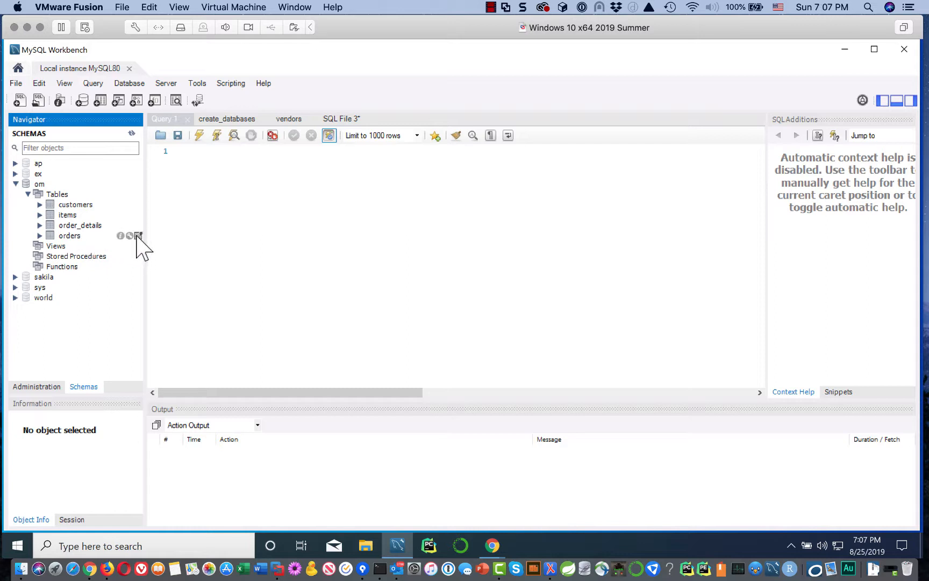
click(137, 236)
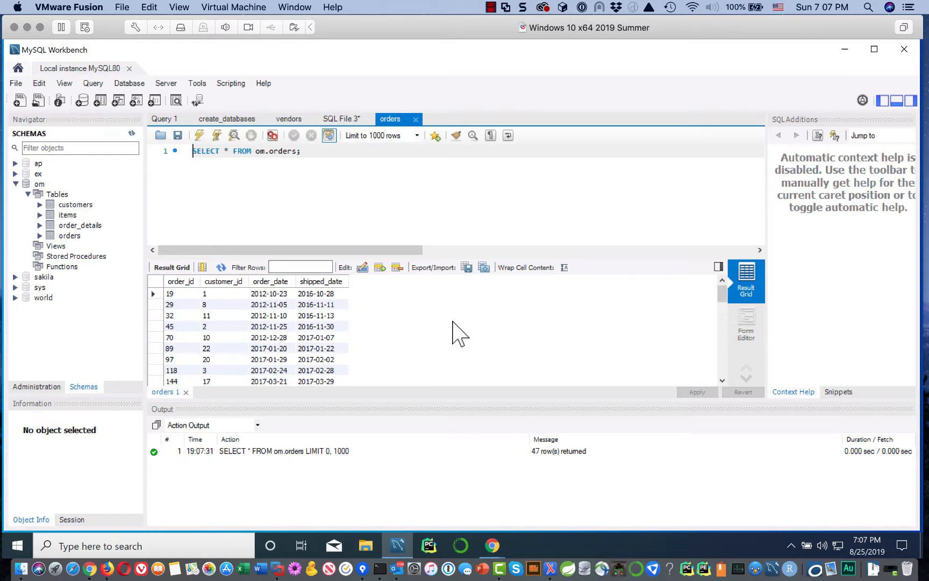
click(16, 184)
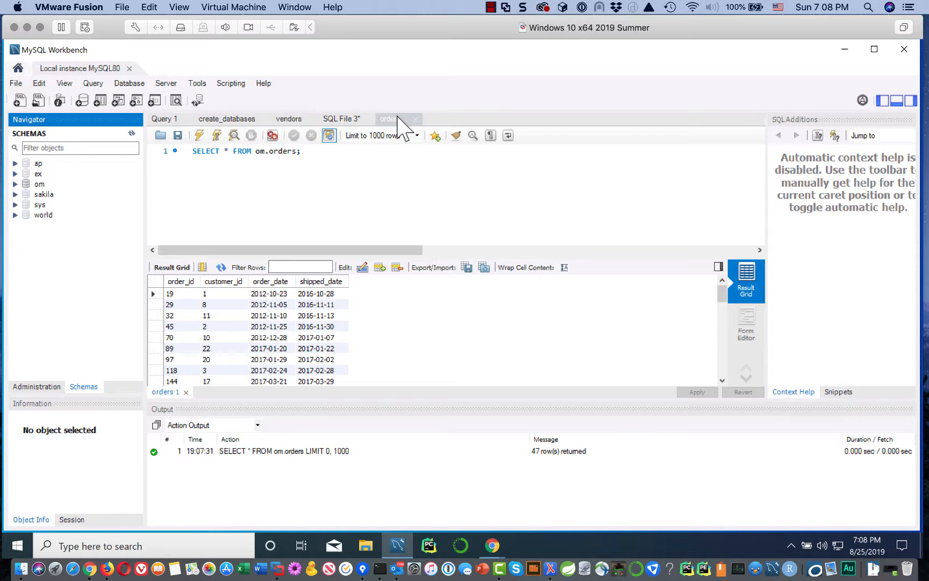
Step: Close all open SQL files without saving SQL File 3, and clear the action output history
right_click(170, 119)
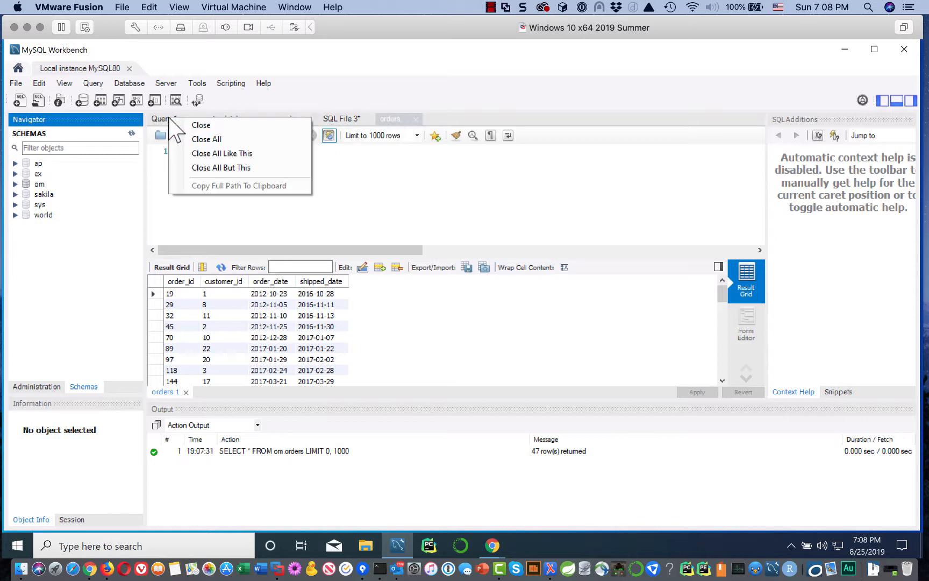
click(203, 139)
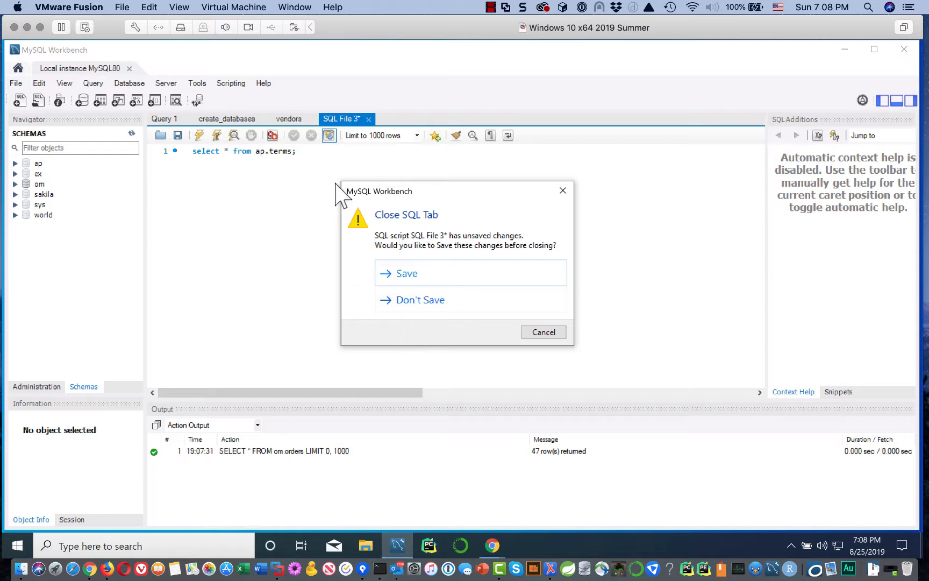
click(403, 301)
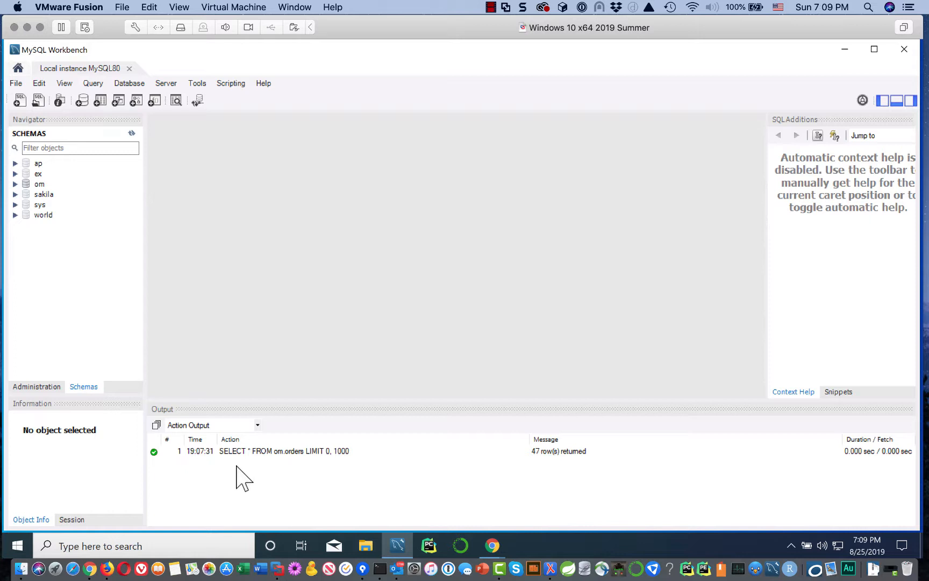
right_click(375, 455)
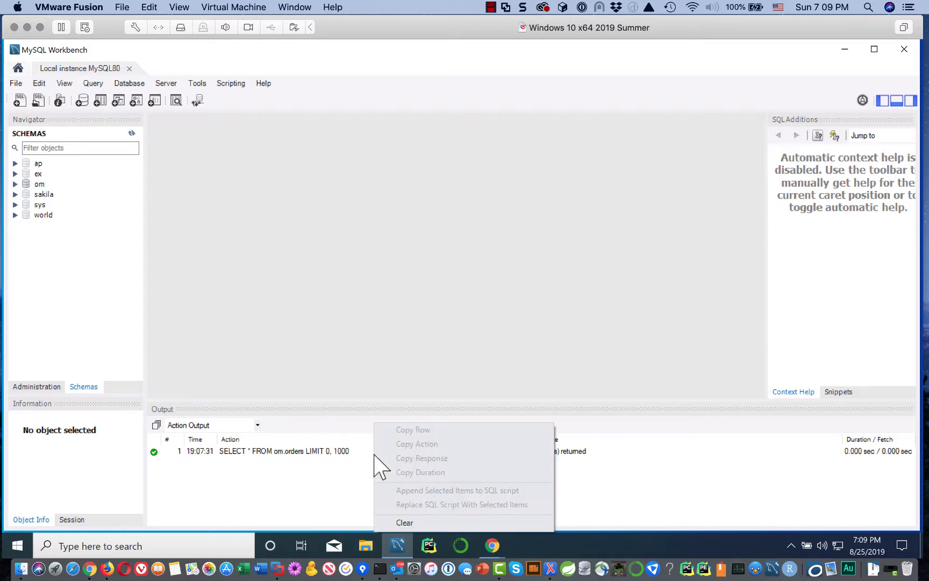
click(421, 524)
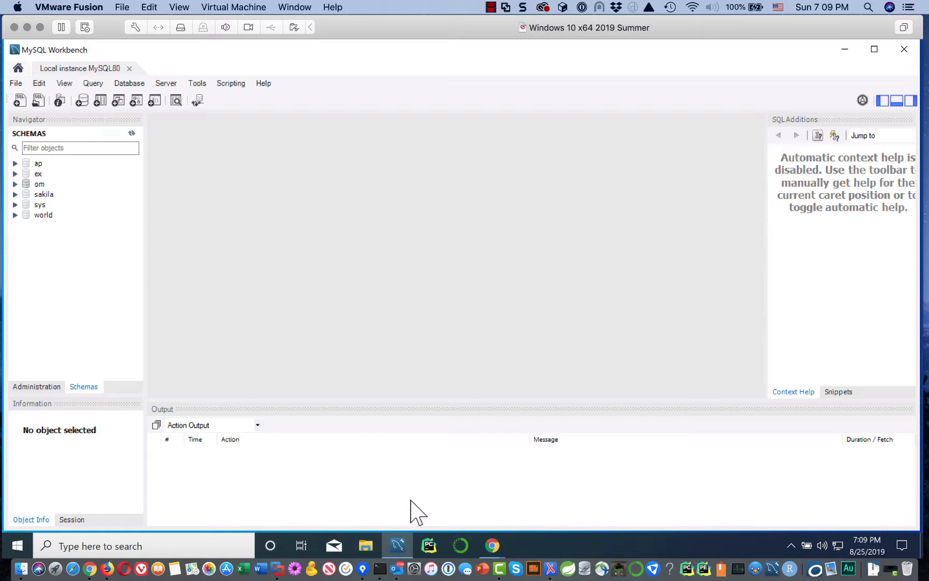
Step: Open the create_my_guitar_shop script from the mgs_ex_starts folder in C:\mysql_3e_data
click(38, 101)
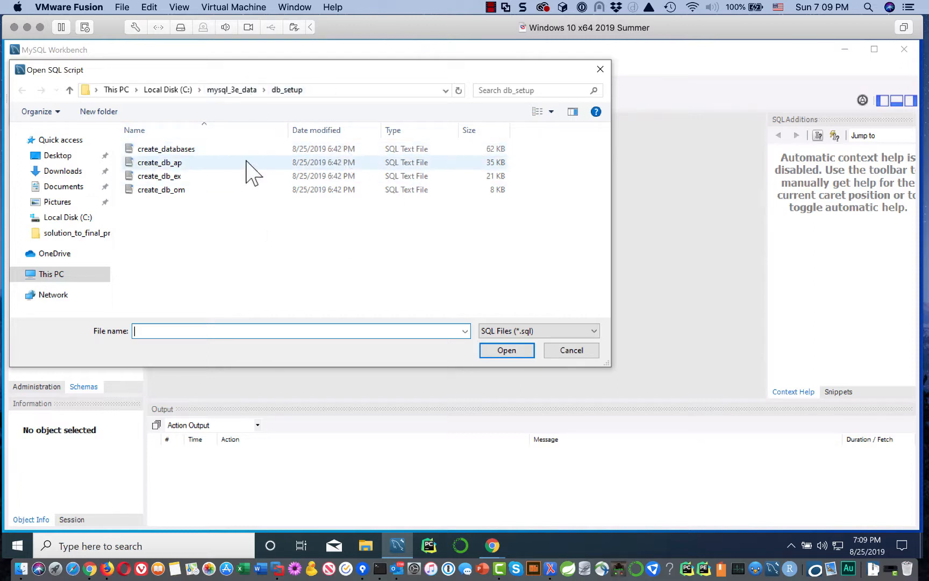
click(245, 91)
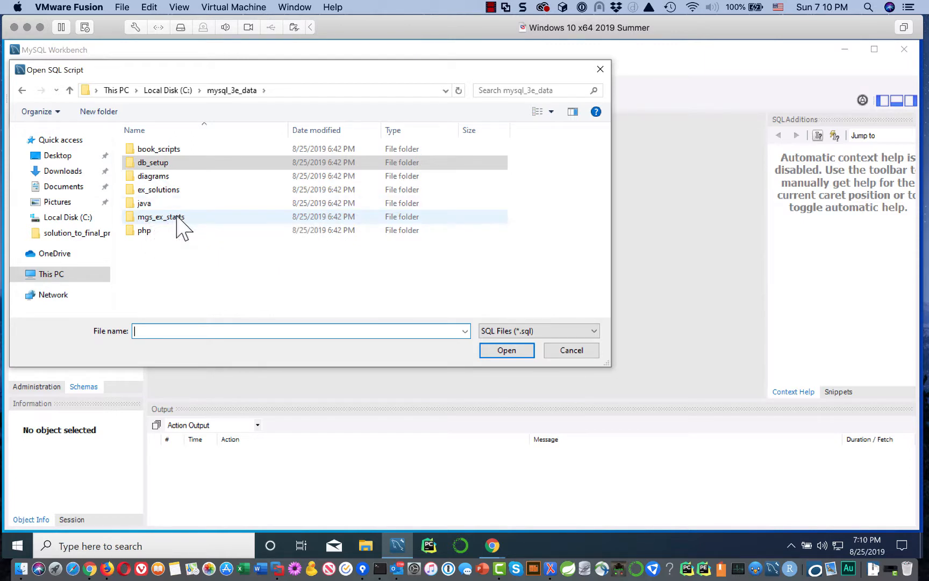
click(177, 217)
double_click(176, 217)
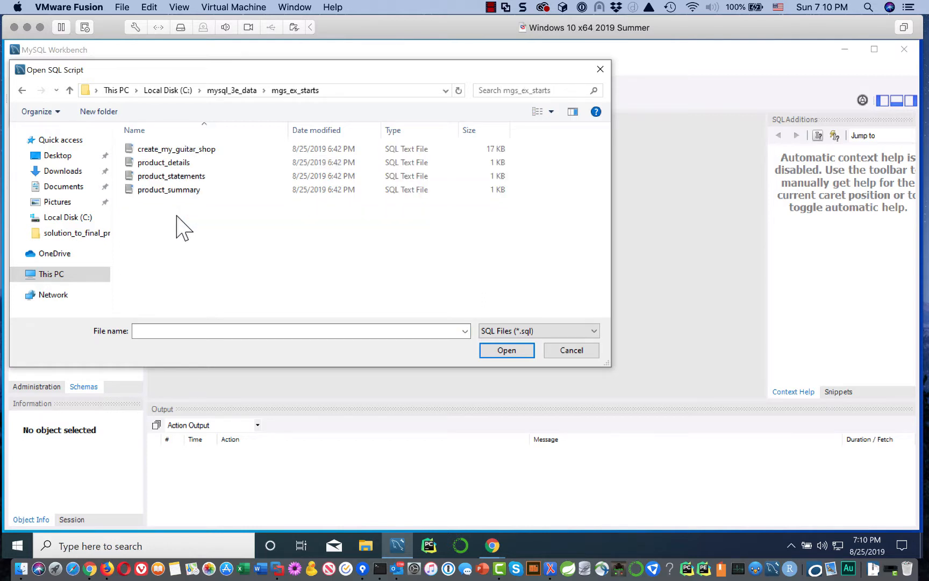
click(178, 154)
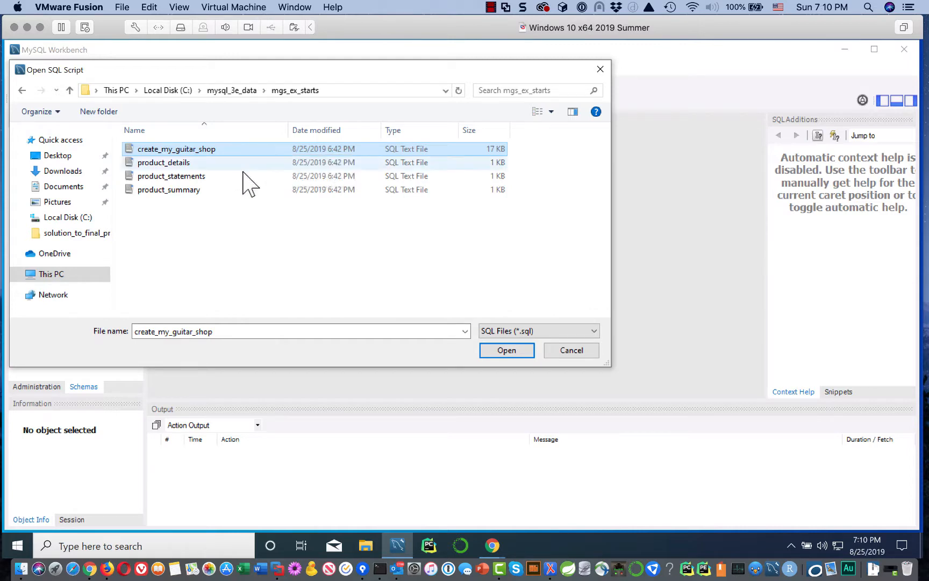
double_click(219, 152)
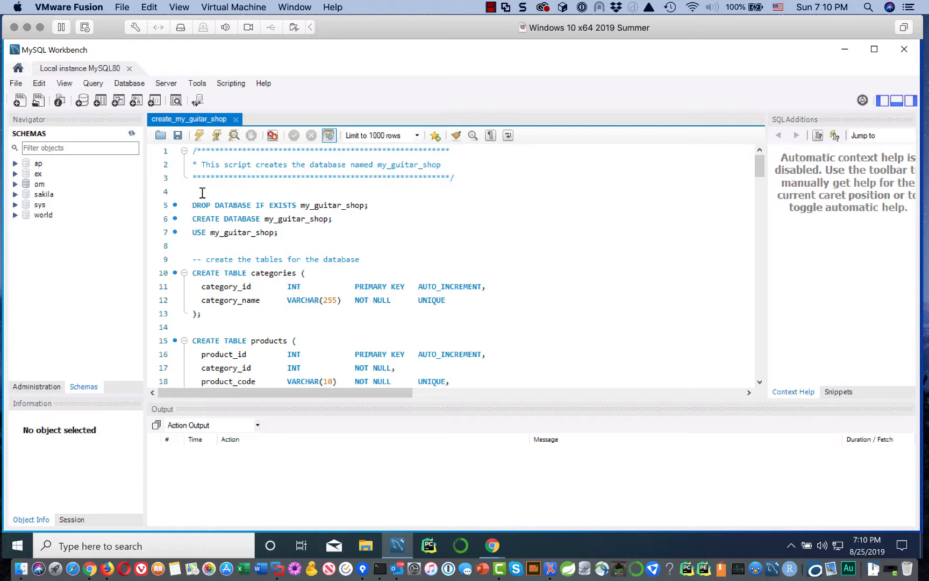
Step: Execute the whole create_my_guitar_shop script, check the action output through its last entry, and refresh the schema list
click(193, 151)
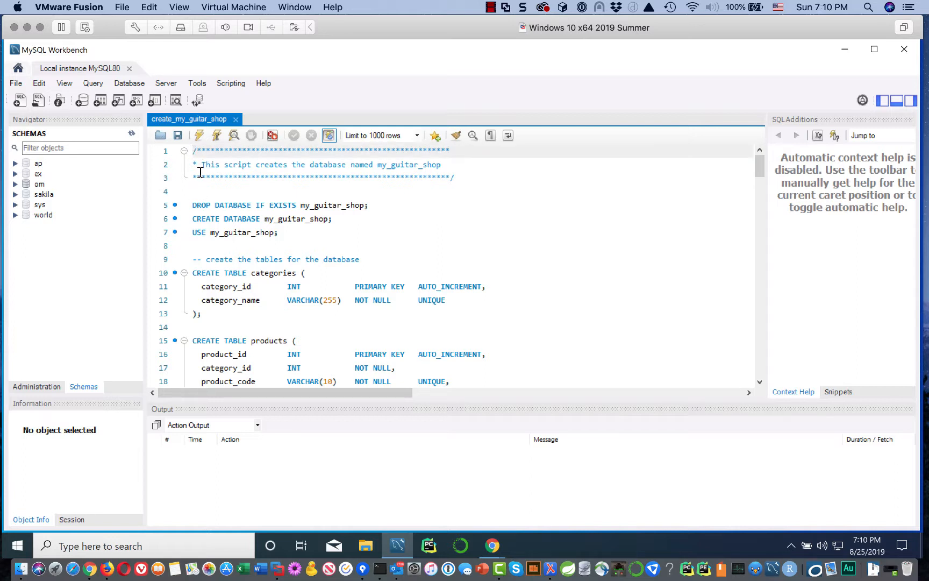
click(200, 136)
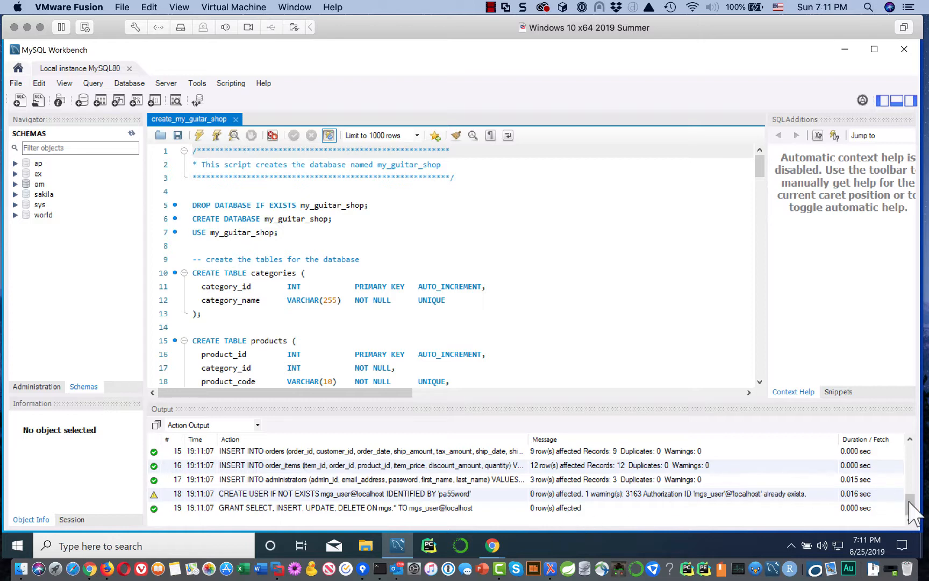
drag(910, 502, 911, 508)
drag(910, 509, 911, 509)
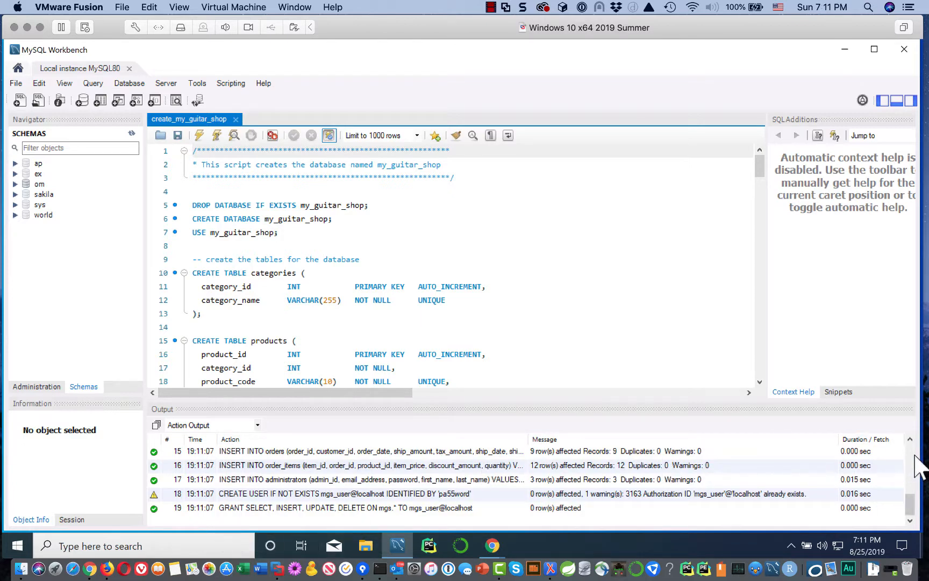
mouse_move(911, 506)
mouse_down()
mouse_move(907, 452)
mouse_move(911, 520)
mouse_up()
click(131, 133)
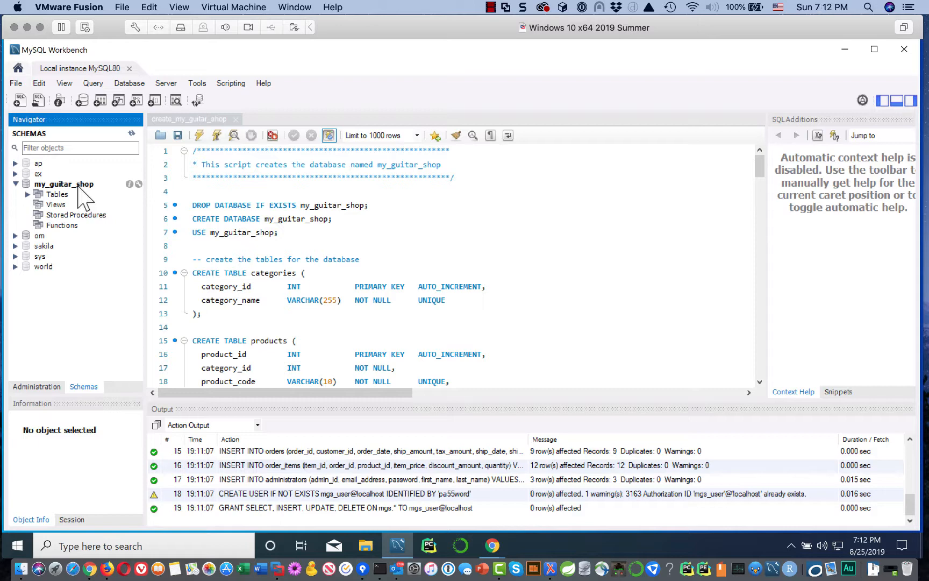
Step: Make ap the default schema, switch the default to my_guitar_shop, and expand the my_guitar_shop tables
double_click(38, 164)
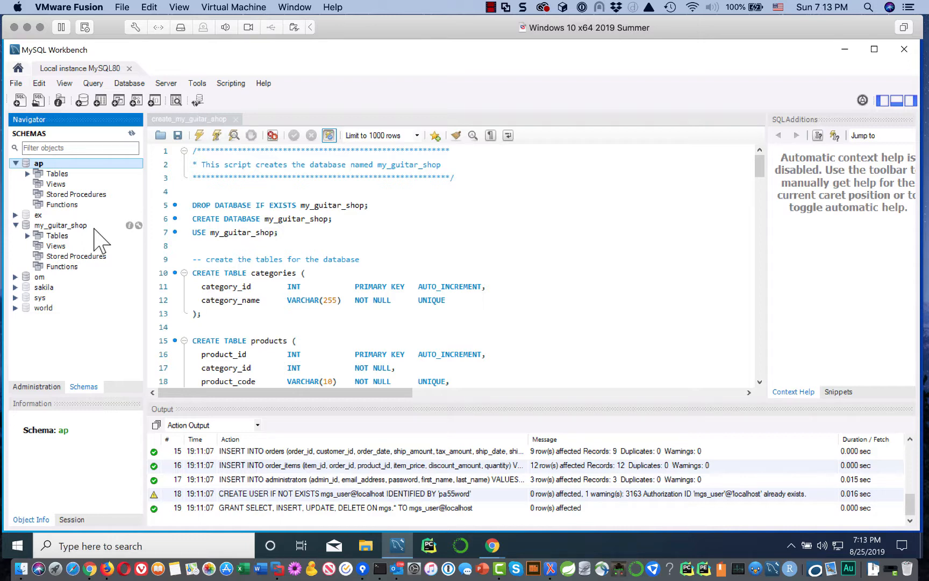
double_click(45, 224)
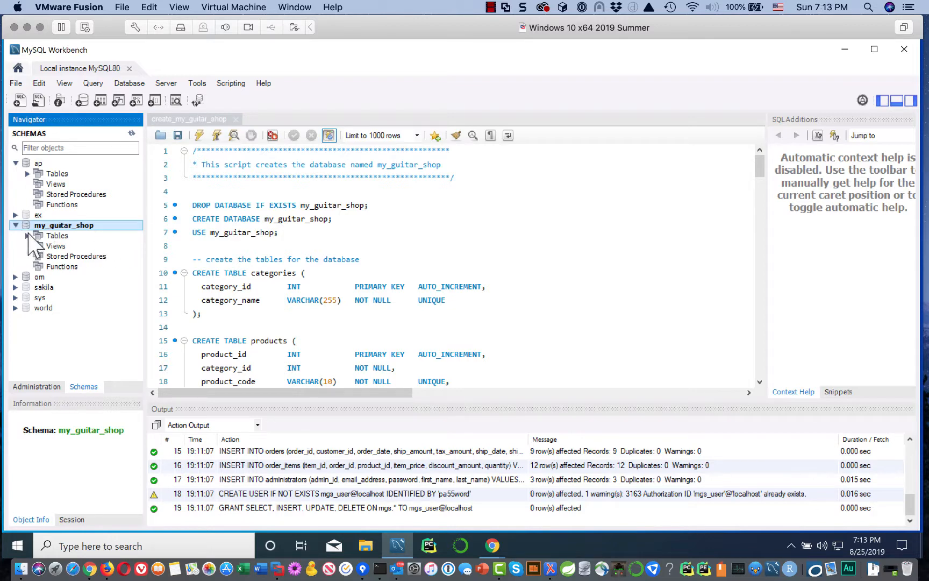
click(28, 235)
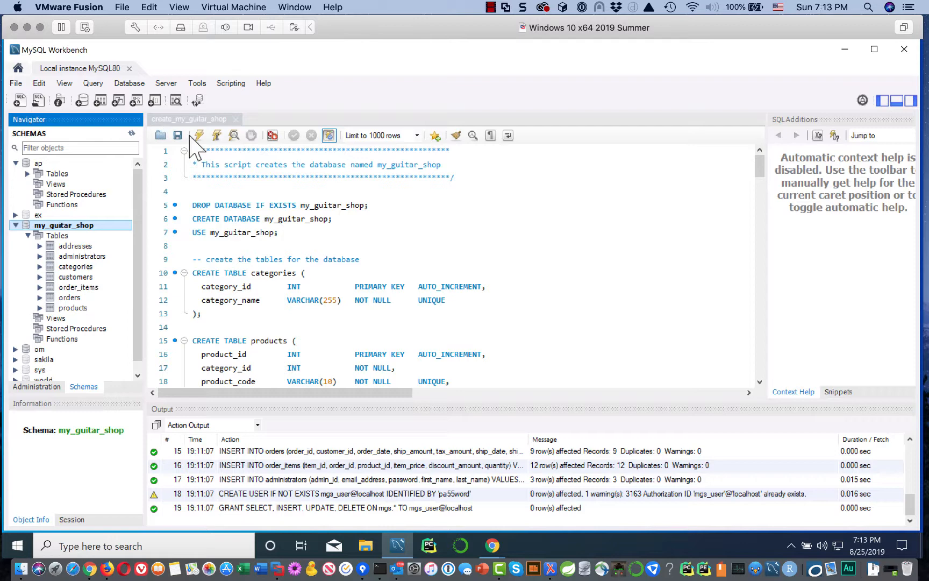
Step: Write the query select * from customers; in a new SQL file
click(39, 100)
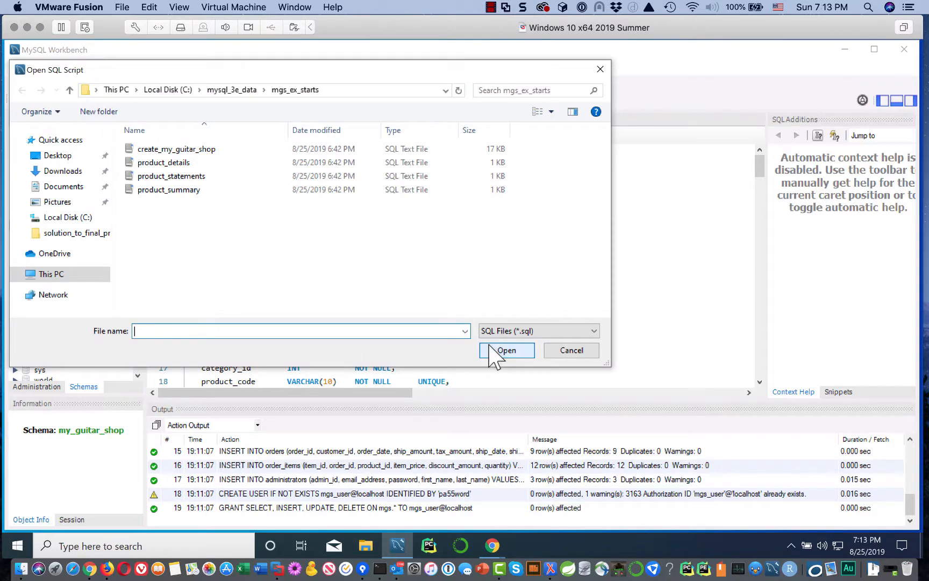
click(570, 352)
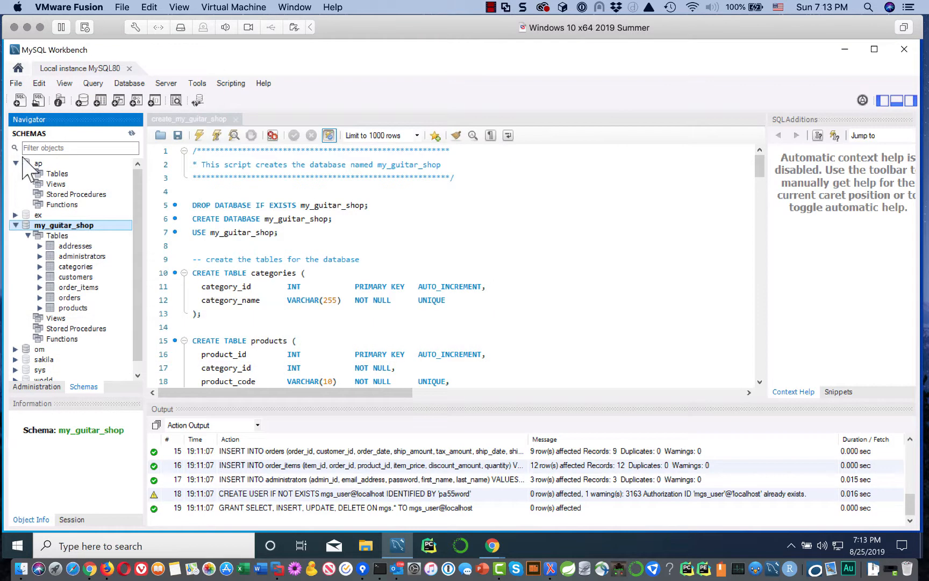
click(19, 102)
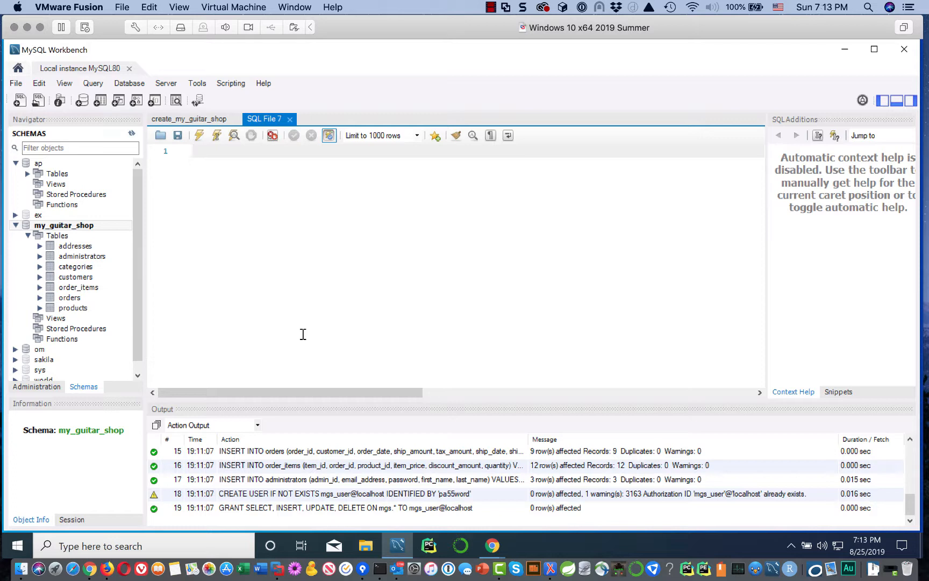
text(selec)
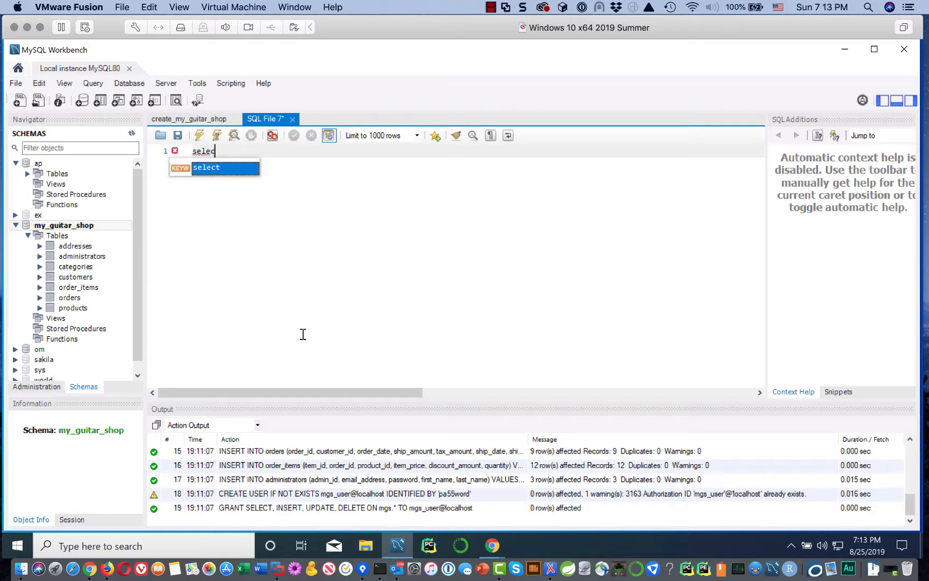
text(t )
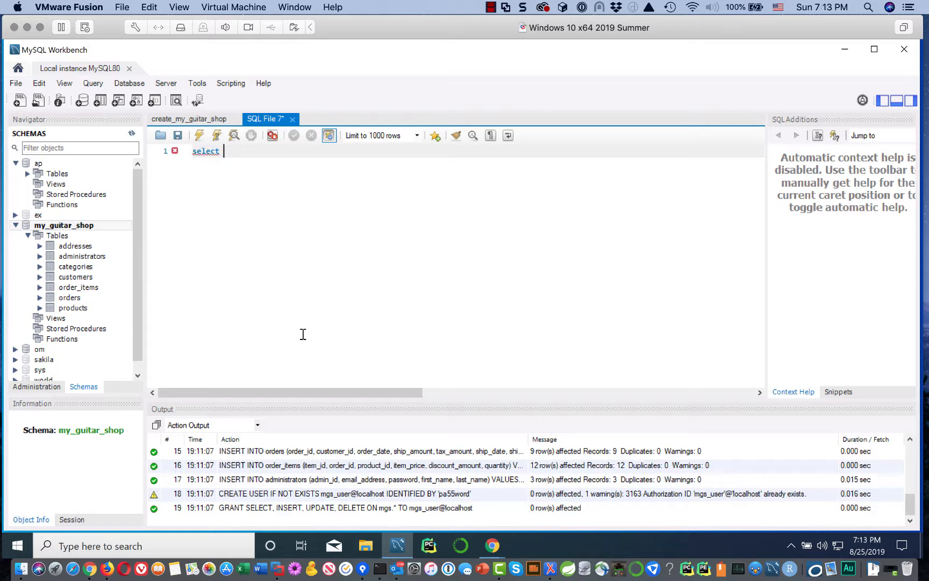
text(* from customers.)
key(BackSpace)
text(;)
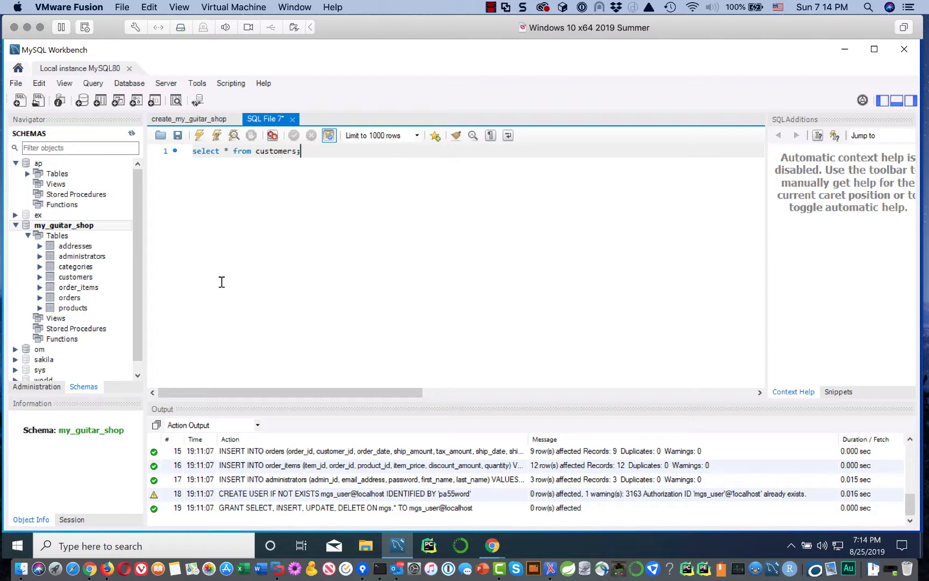
Step: Execute the customers query, review its rows, and retrieve the my_guitar_shop customers table directly from the schema list
click(199, 137)
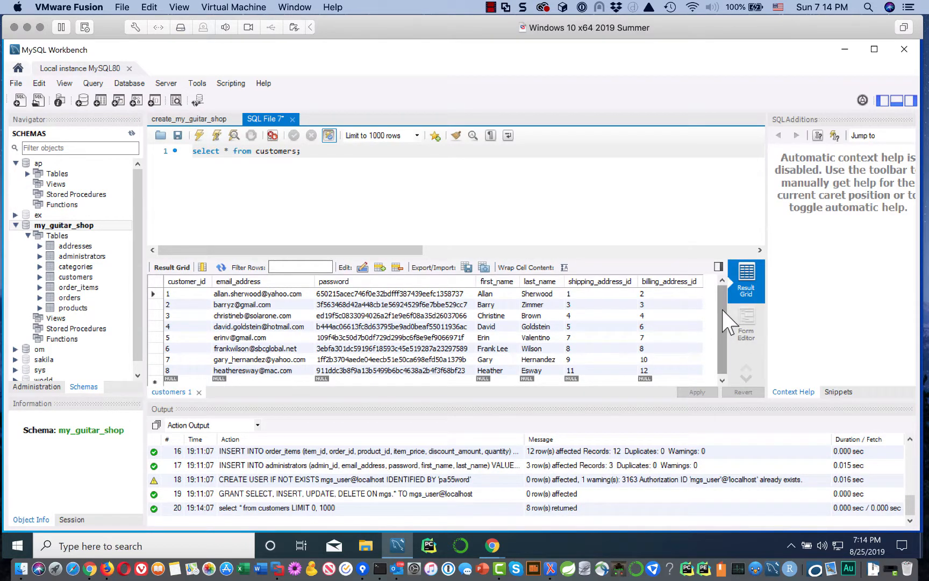
scroll(725, 333, down, 1)
scroll(719, 353, up, 1)
drag(723, 323, 731, 353)
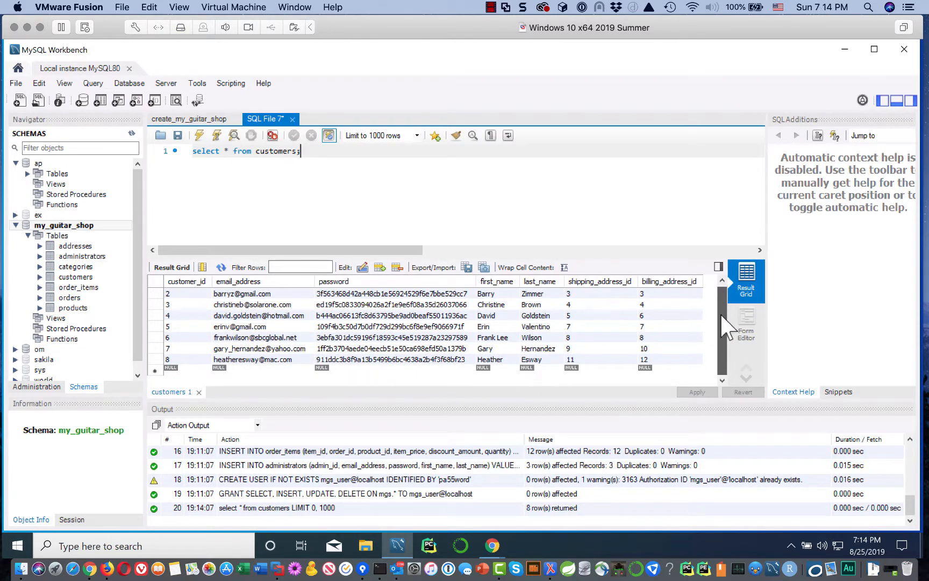
scroll(724, 313, up, 1)
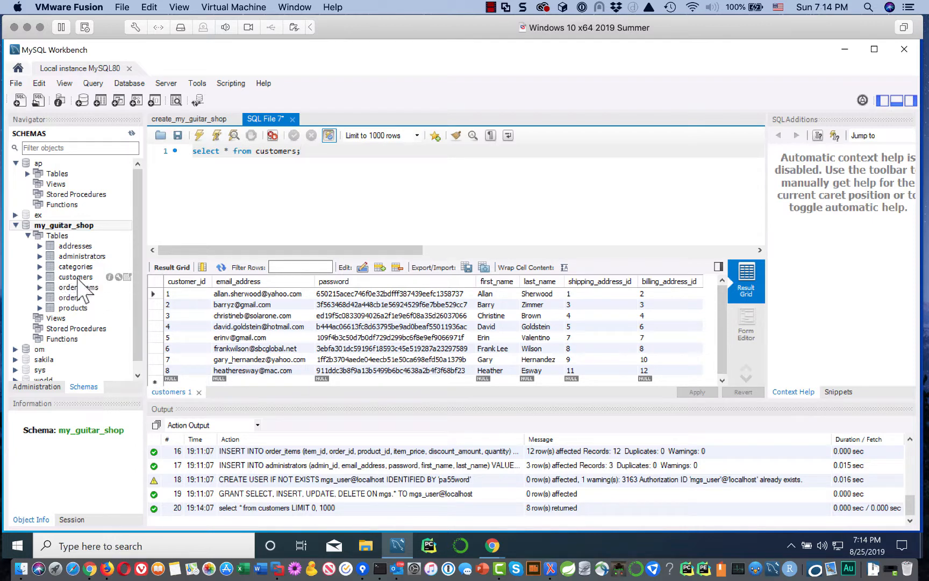
click(127, 277)
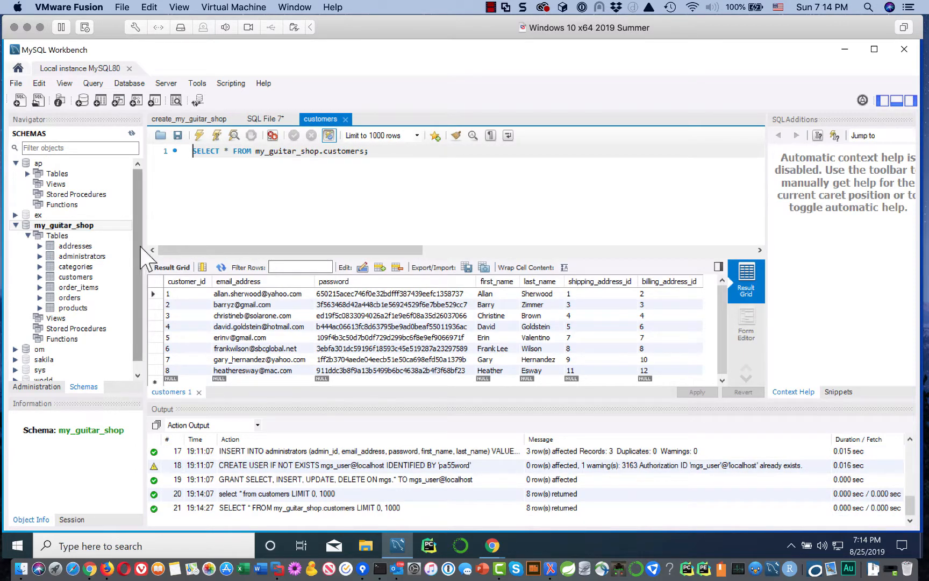
Step: Collapse the my_guitar_shop schema and make ap the default schema
click(15, 226)
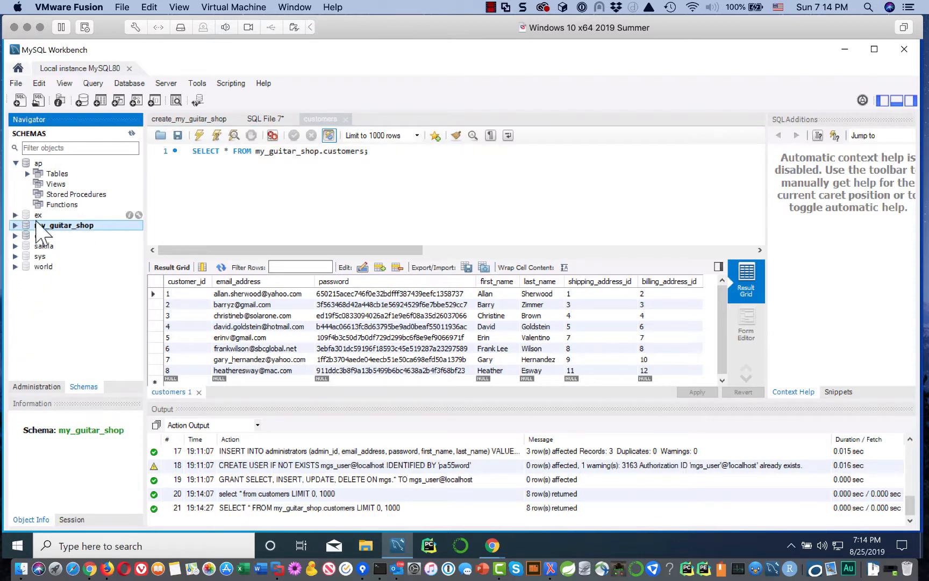
click(36, 163)
double_click(35, 164)
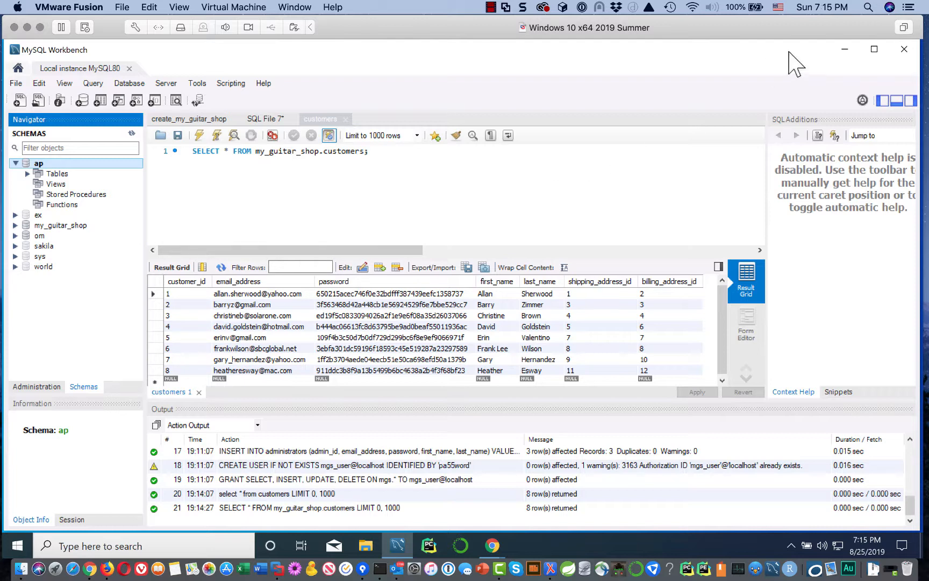
Step: Close MySQL Workbench, relaunch it, and reconnect to Local instance MySQL80
click(904, 50)
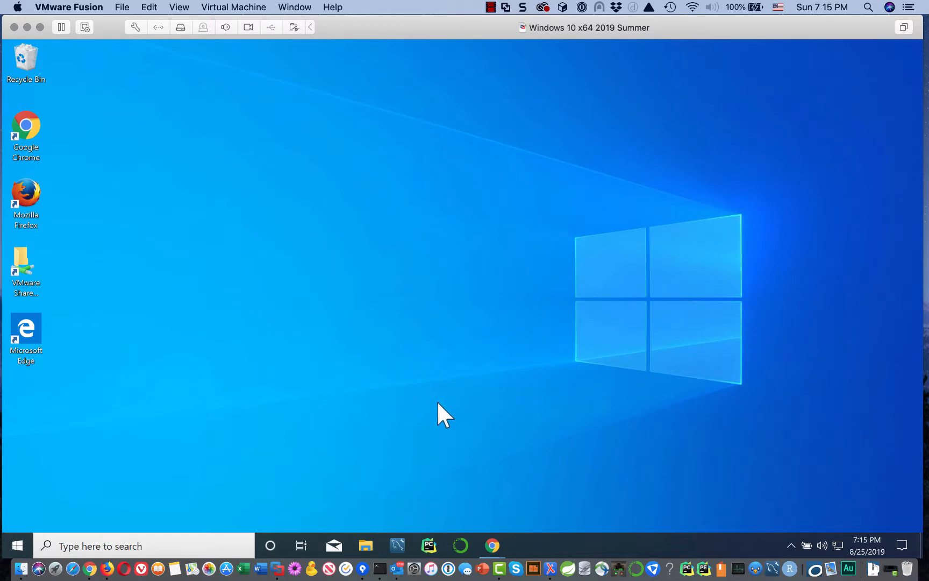
click(398, 538)
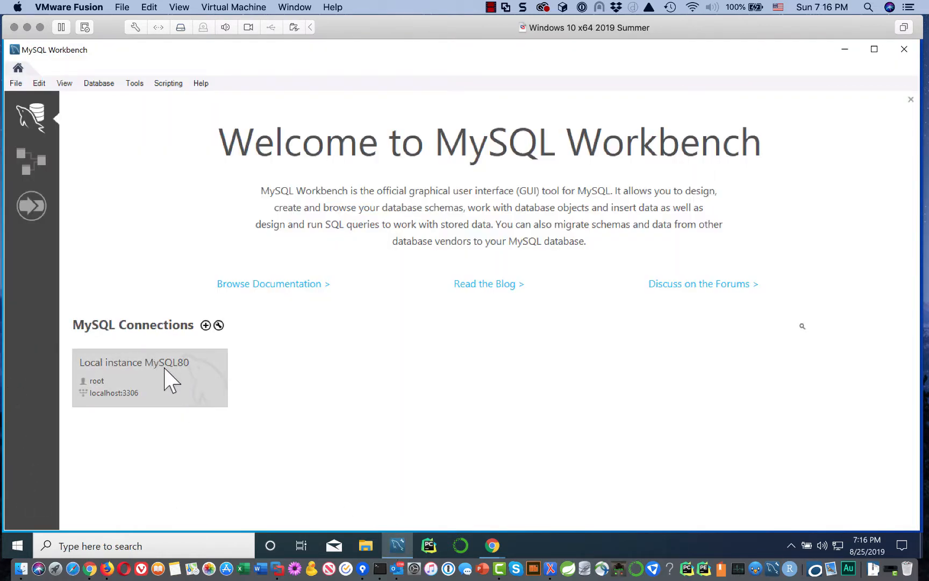
click(171, 381)
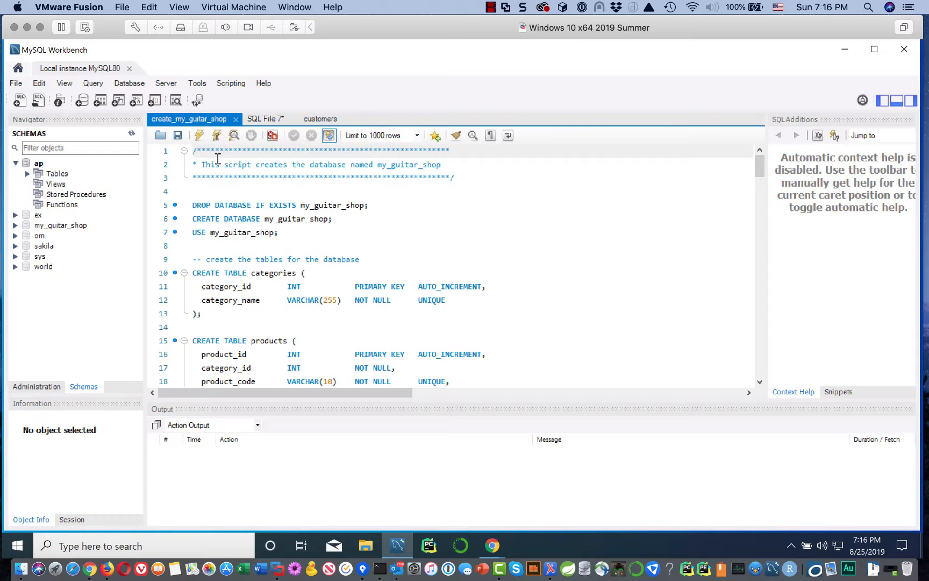
Step: Close all open SQL files without saving SQL File 7
right_click(190, 116)
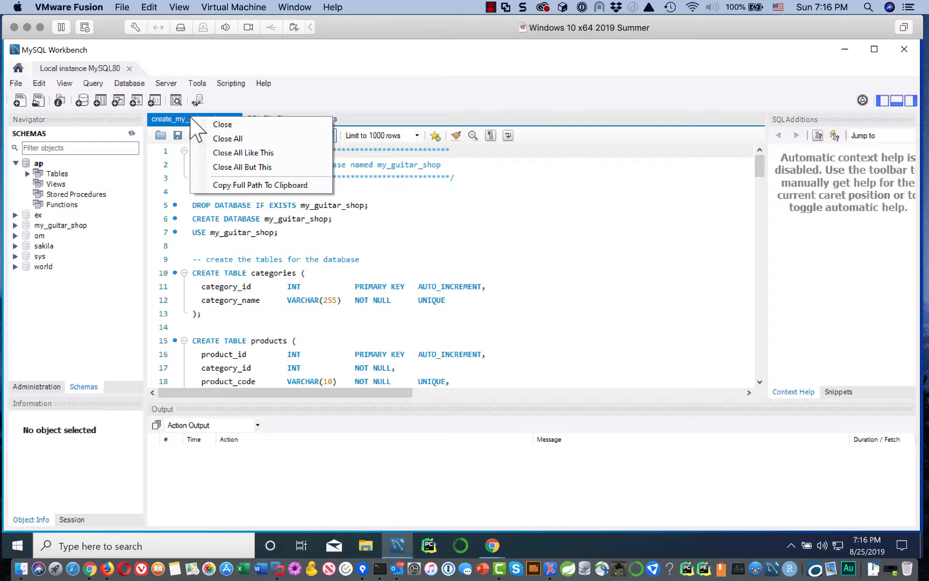
click(237, 139)
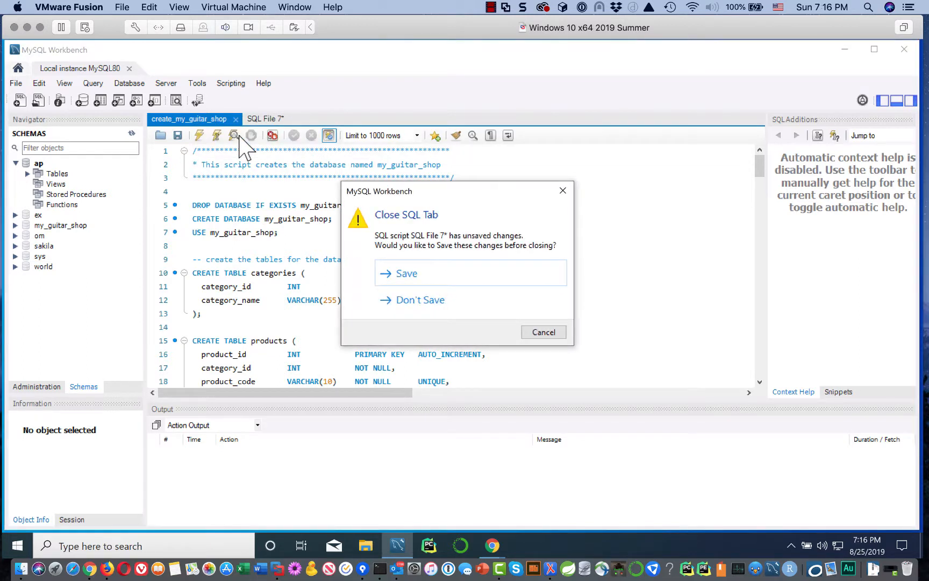
click(429, 300)
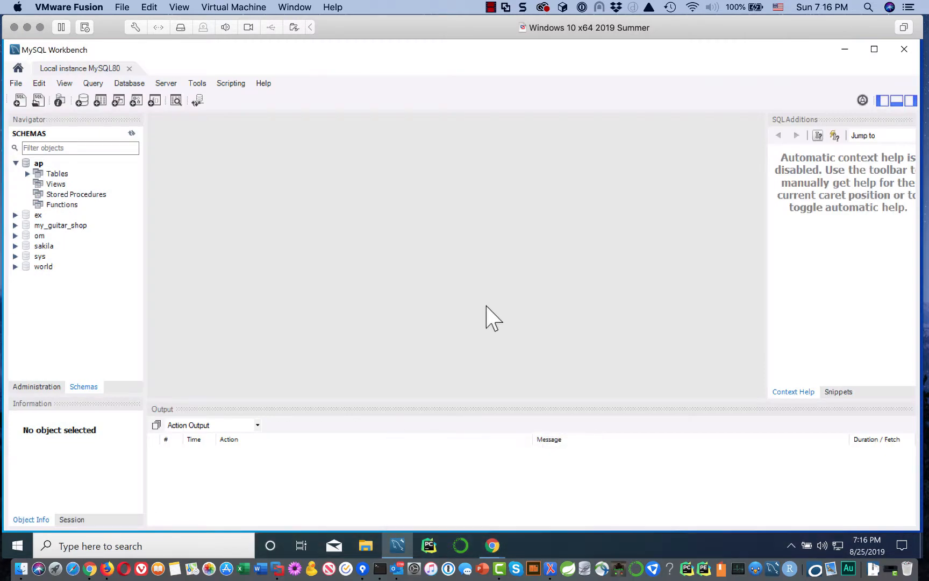
Step: Restart MySQL Workbench with no SQL files open and connect to Local instance MySQL80 again
click(904, 50)
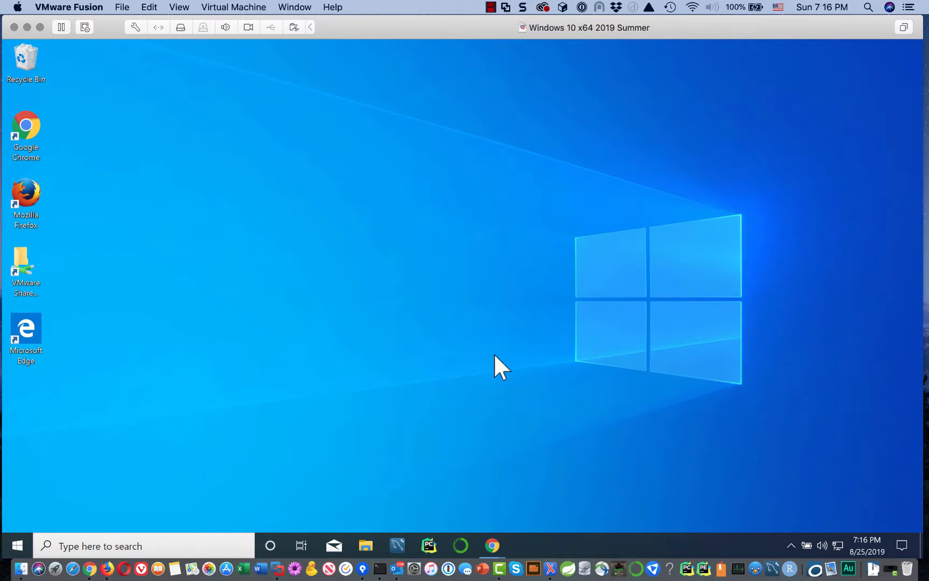
click(401, 540)
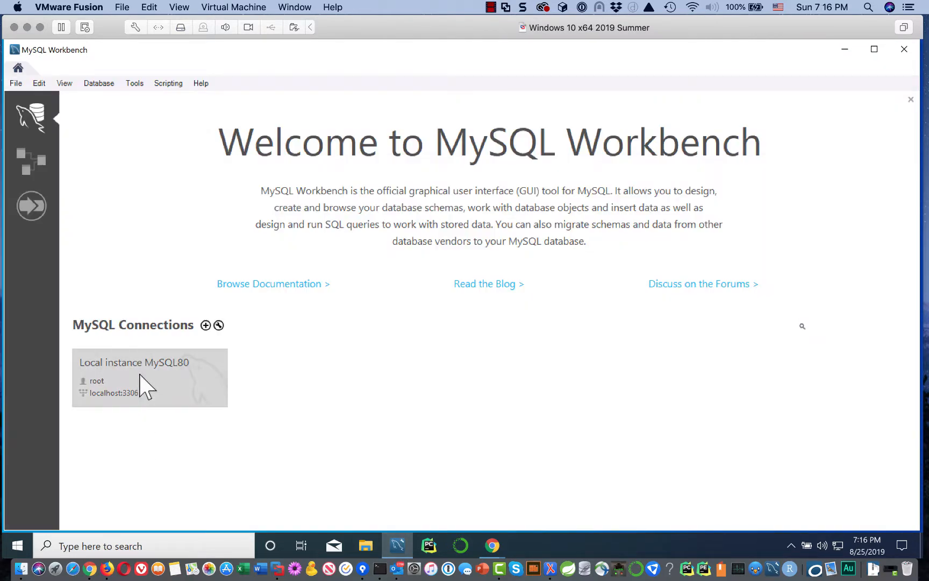
click(139, 377)
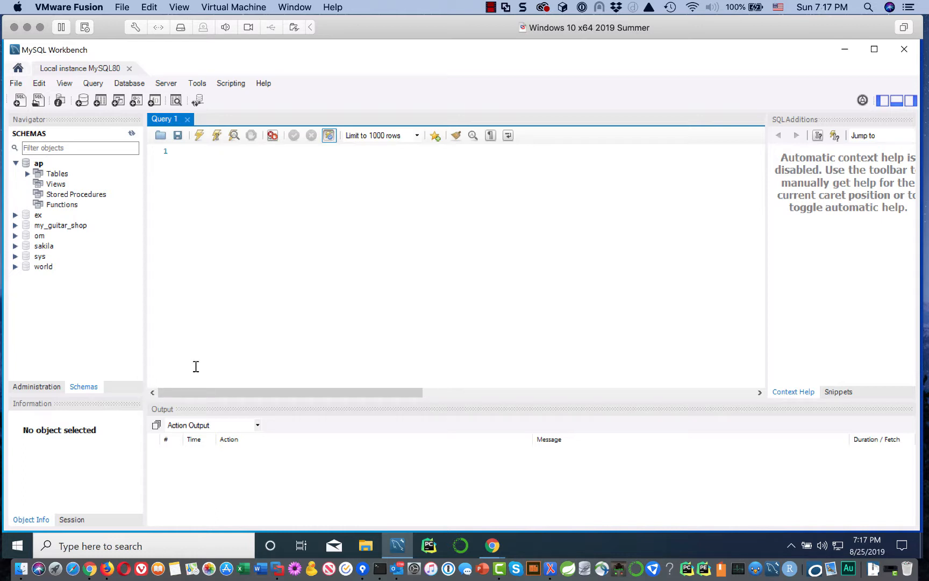
click(492, 5)
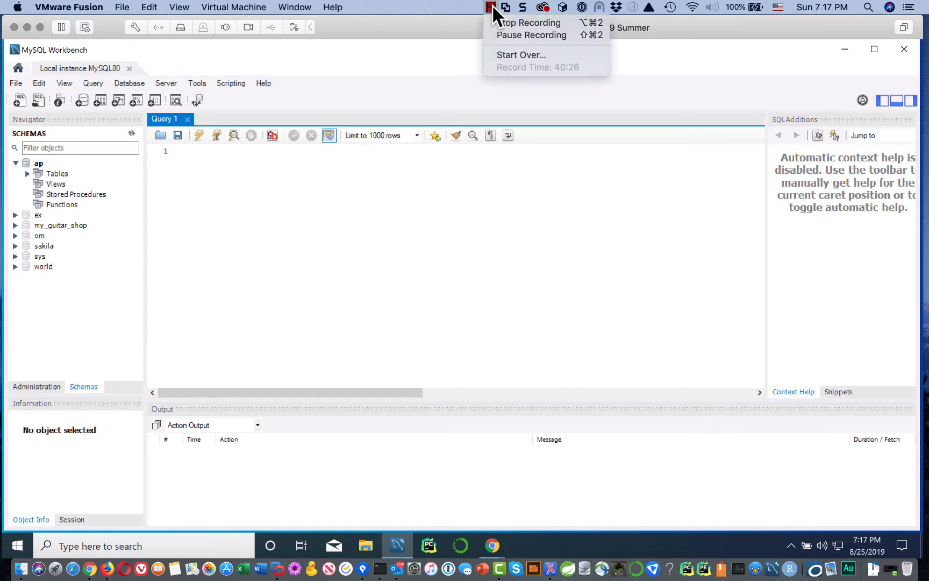